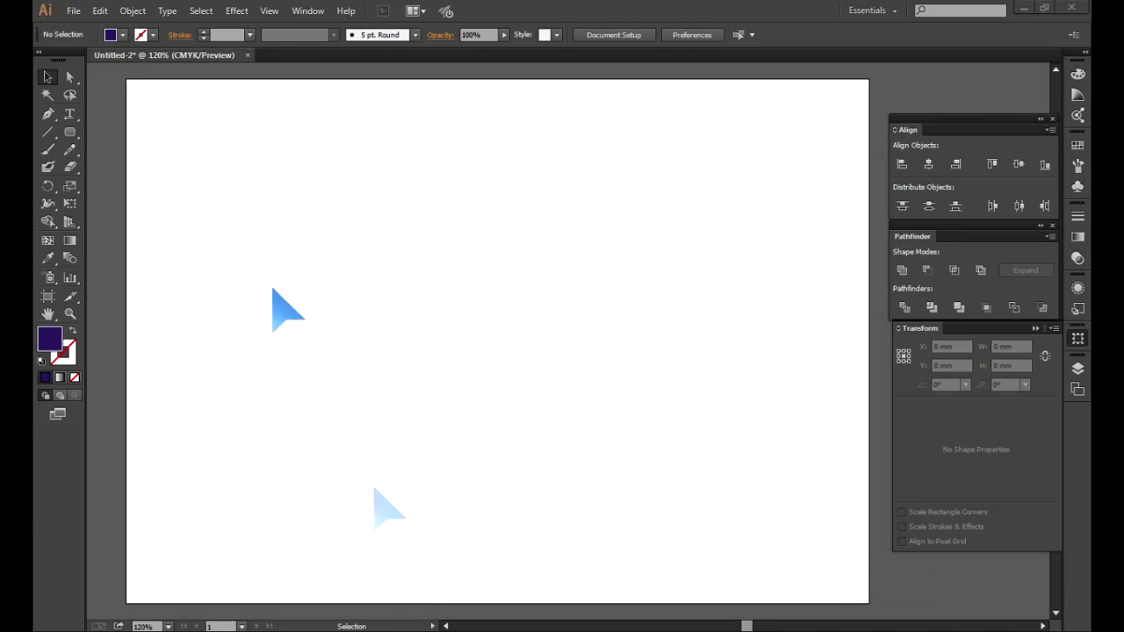
Bring up the Fill colour swatches from the Control bar on a blank artboard.
click(122, 34)
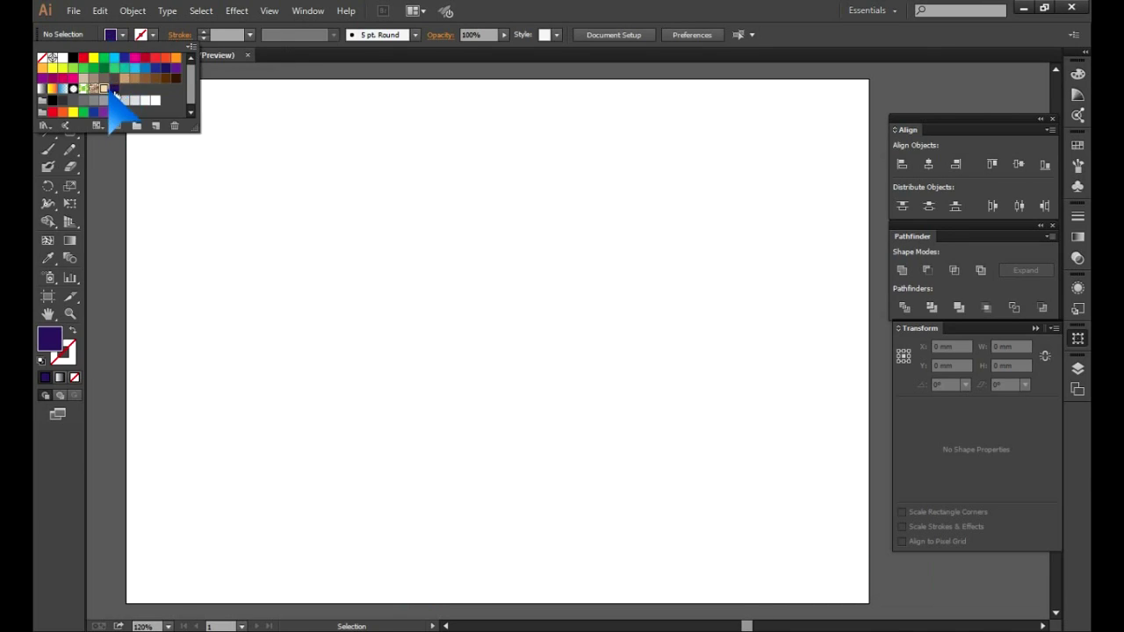
Draw a light peach rounded-rectangle face and move it to the canvas centre.
click(105, 88)
drag(70, 132, 114, 139)
mouse_move(271, 196)
mouse_down()
mouse_move(294, 278)
mouse_move(321, 272)
mouse_up()
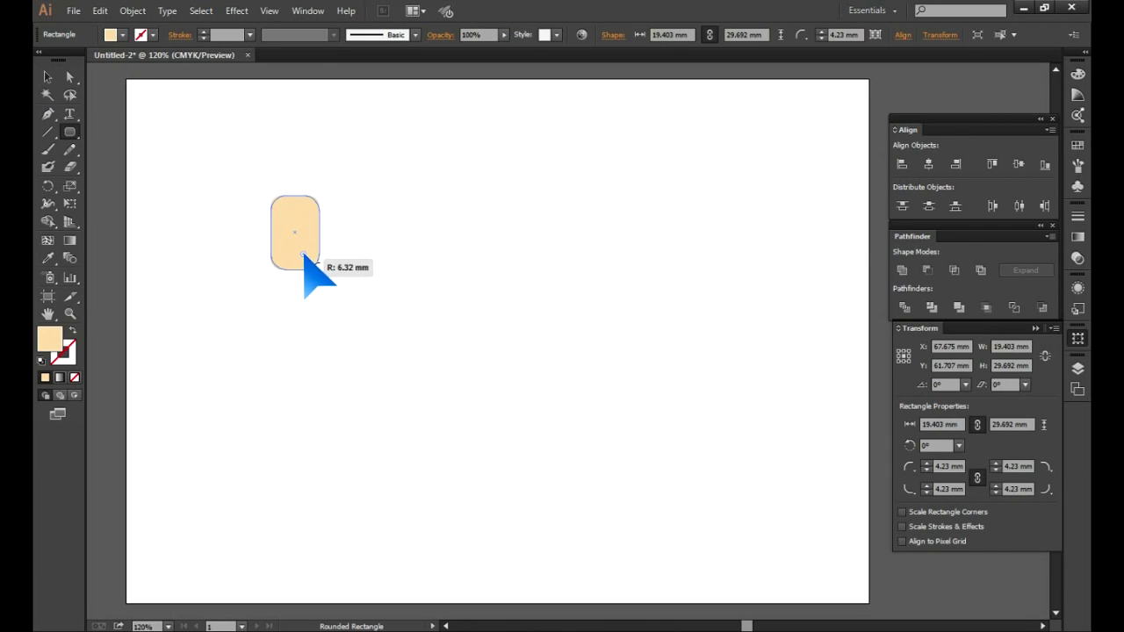
drag(292, 233, 382, 312)
click(286, 321)
Draw a small eye circle and duplicate it beside the first.
mouse_move(69, 131)
mouse_down()
mouse_move(123, 149)
mouse_move(132, 166)
mouse_up()
drag(258, 235, 238, 219)
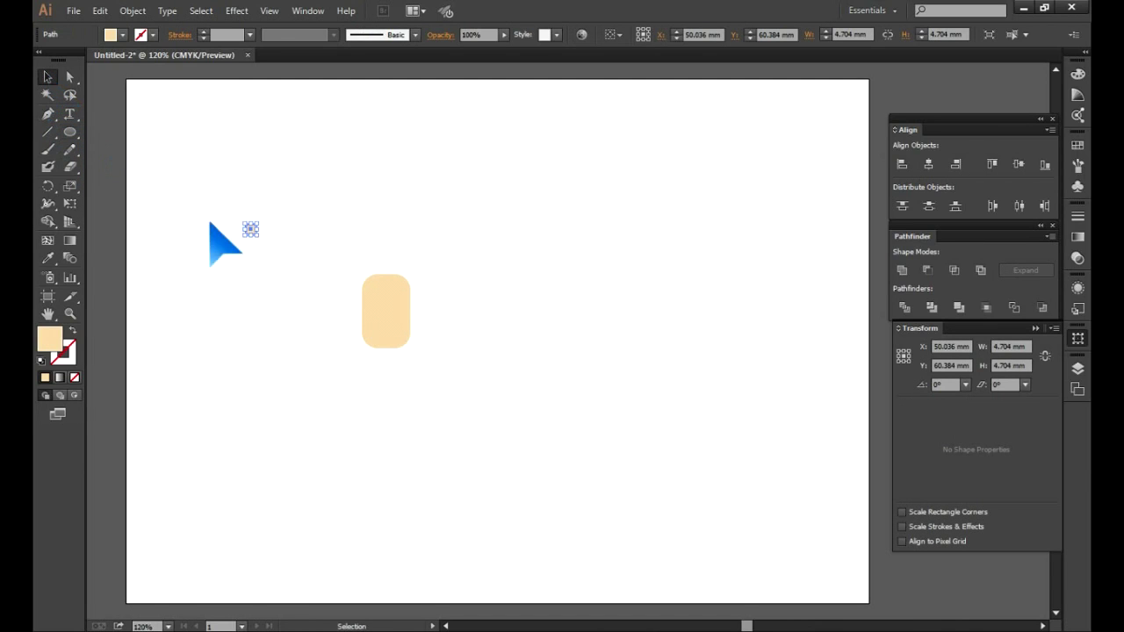
drag(282, 250, 237, 215)
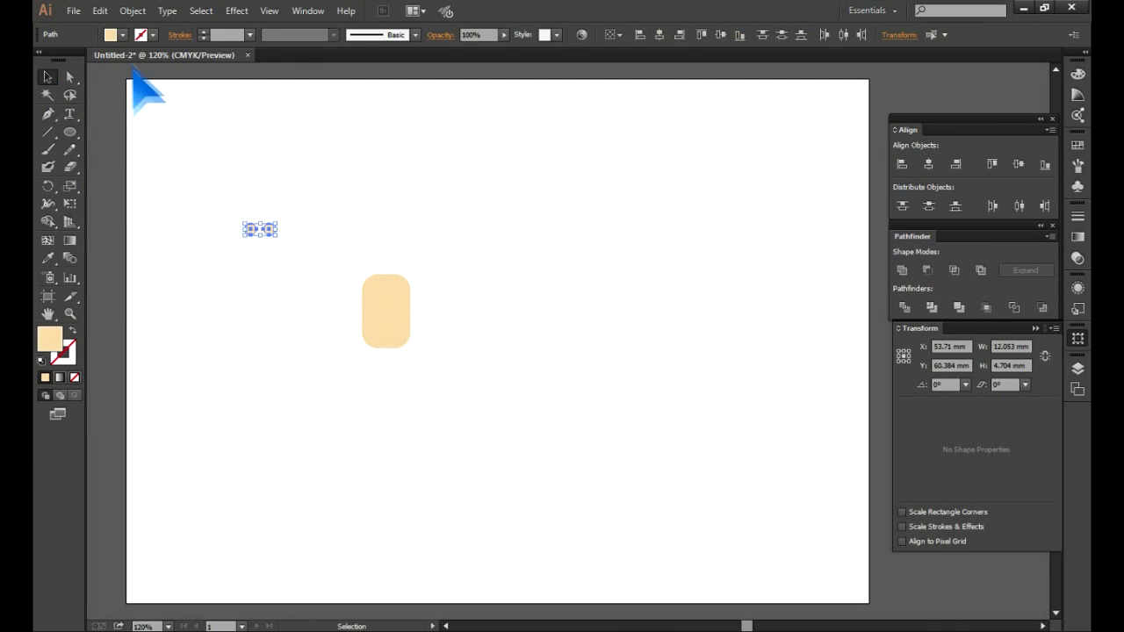
click(122, 34)
key(Escape)
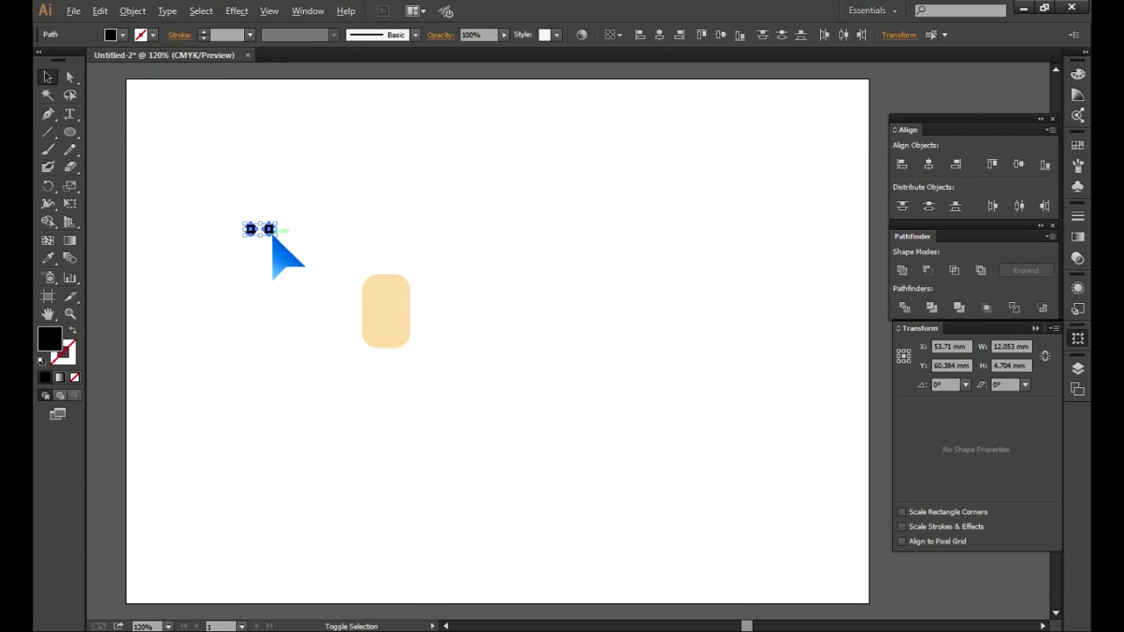
Shrink both black circles and place them as eyes on the upper face.
drag(271, 235, 272, 236)
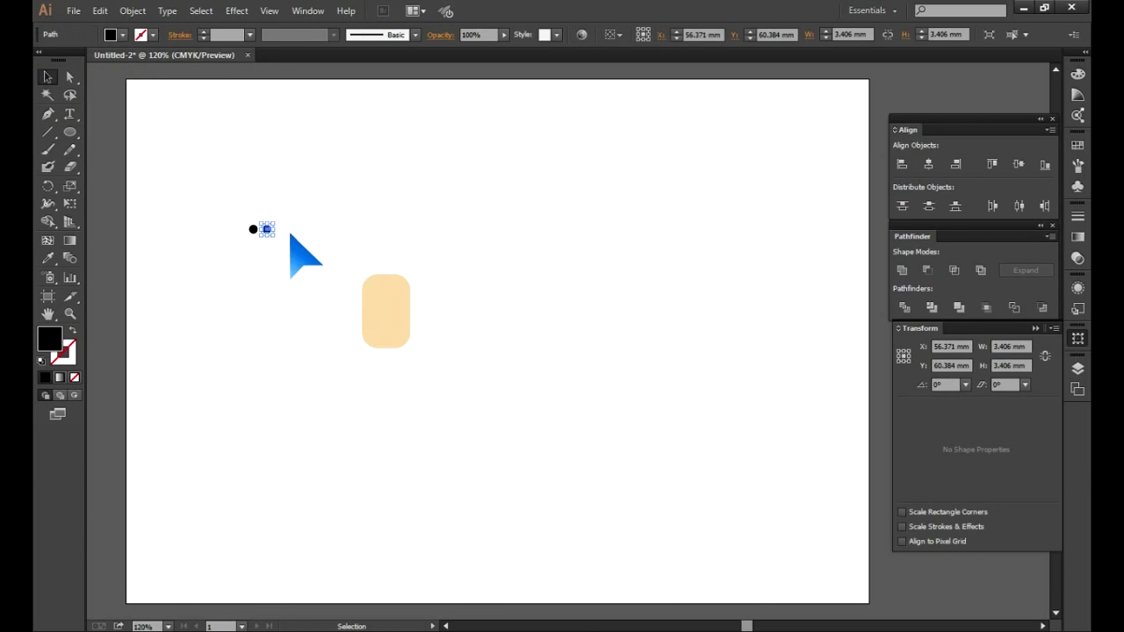
shift+click(253, 230)
drag(255, 229, 379, 297)
key(super)
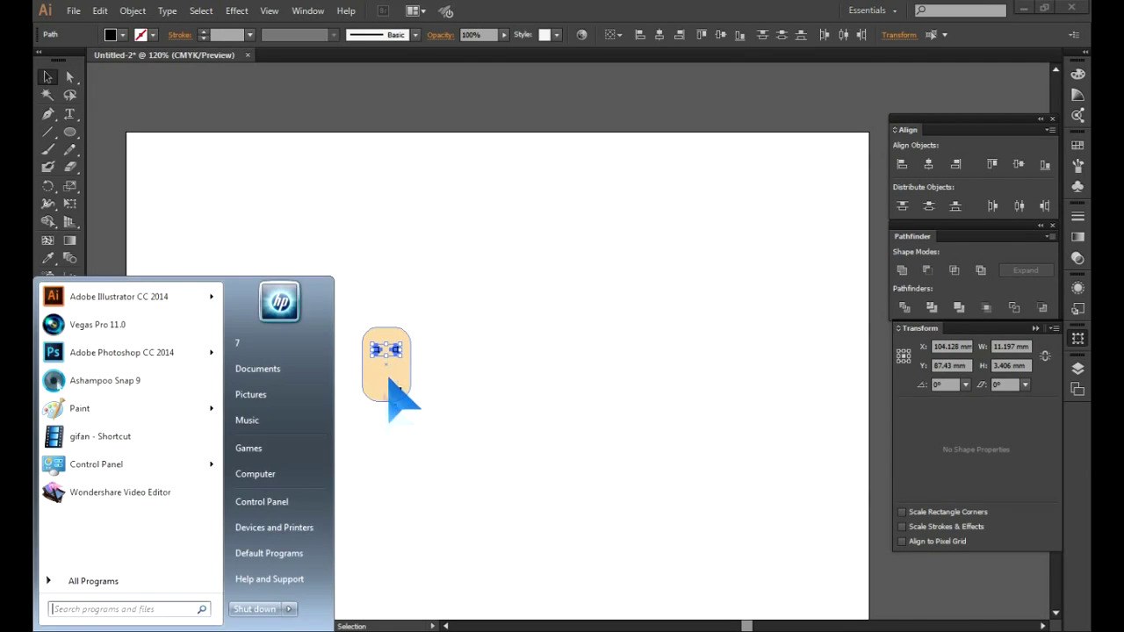
key(Escape)
key(ctrl+plus)
key(ctrl+plus)
click(318, 278)
Copy an eye as a smaller circle and set one inside each eye.
click(366, 245)
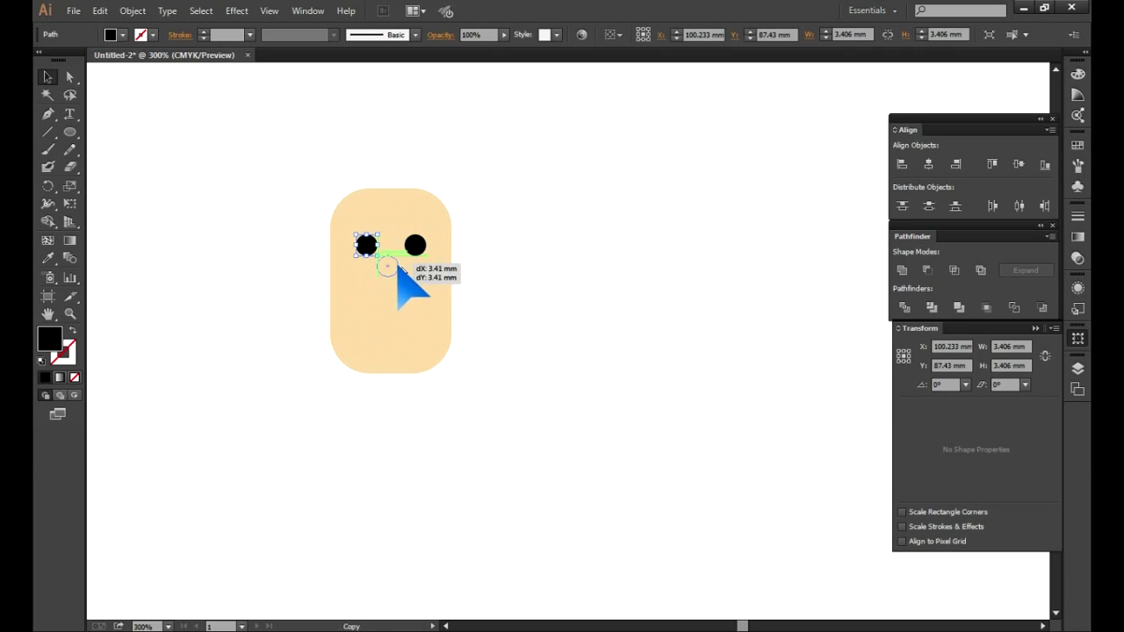
drag(397, 267, 394, 279)
scroll(394, 279, up, 1)
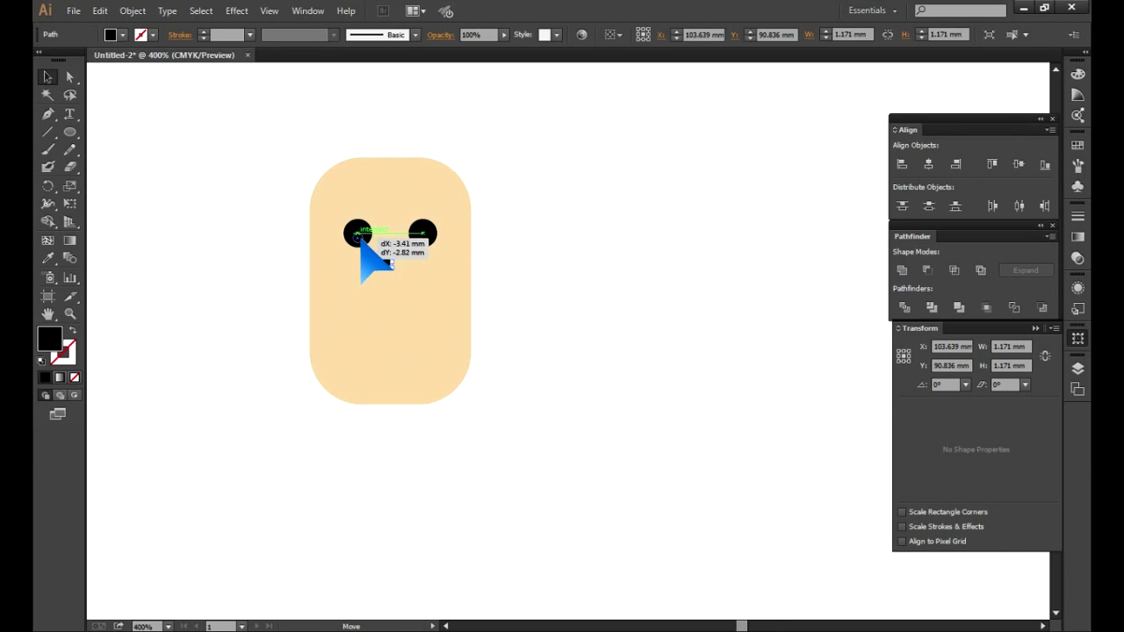
drag(362, 248, 504, 257)
scroll(389, 254, up, 3)
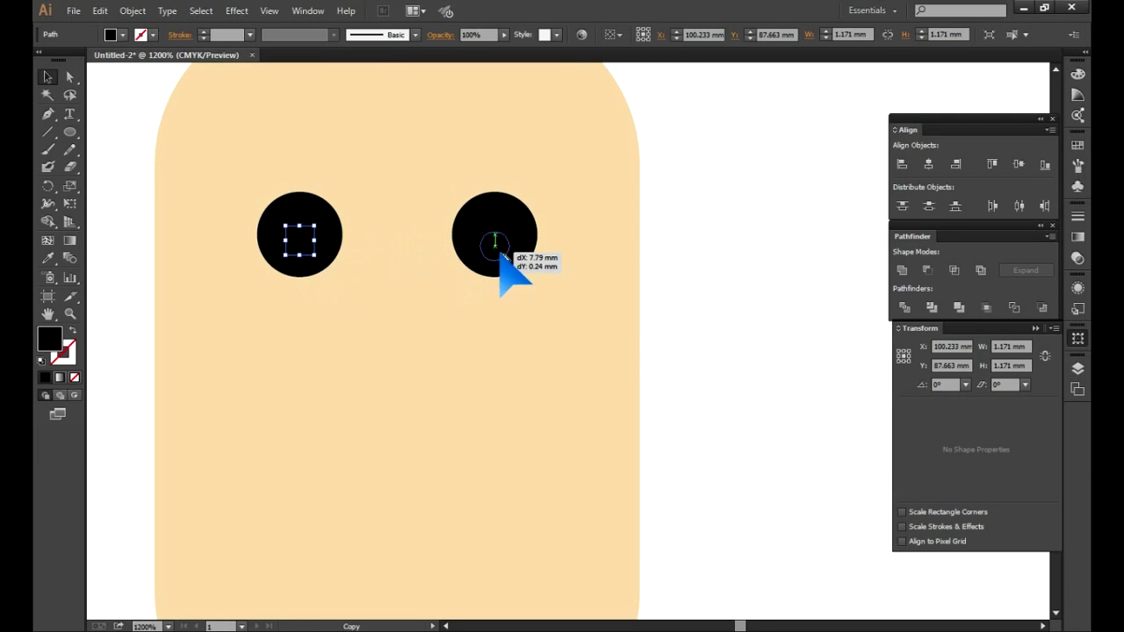
shift+click(312, 248)
Fill both small circles white and bring them in front of the eyes.
click(122, 34)
click(63, 57)
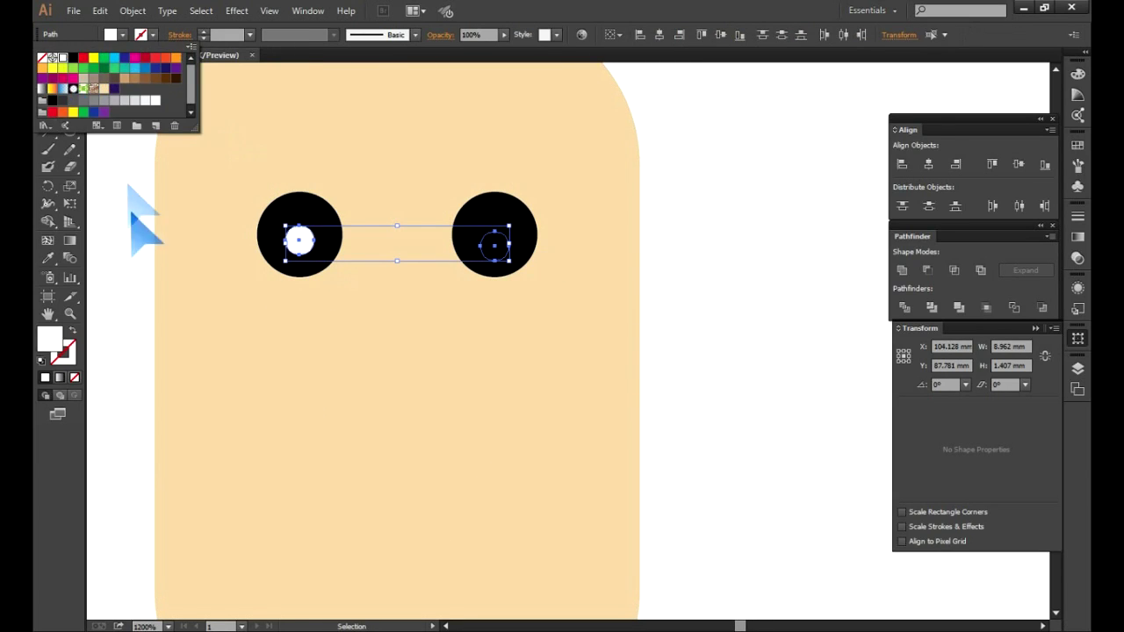
right_click(447, 244)
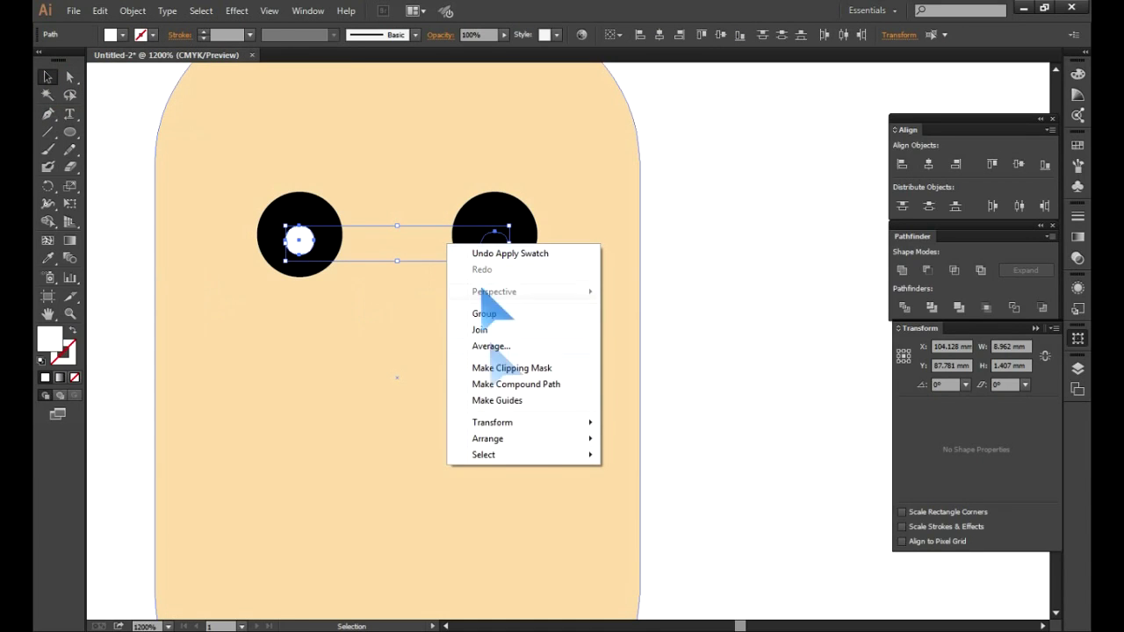
click(619, 439)
click(720, 301)
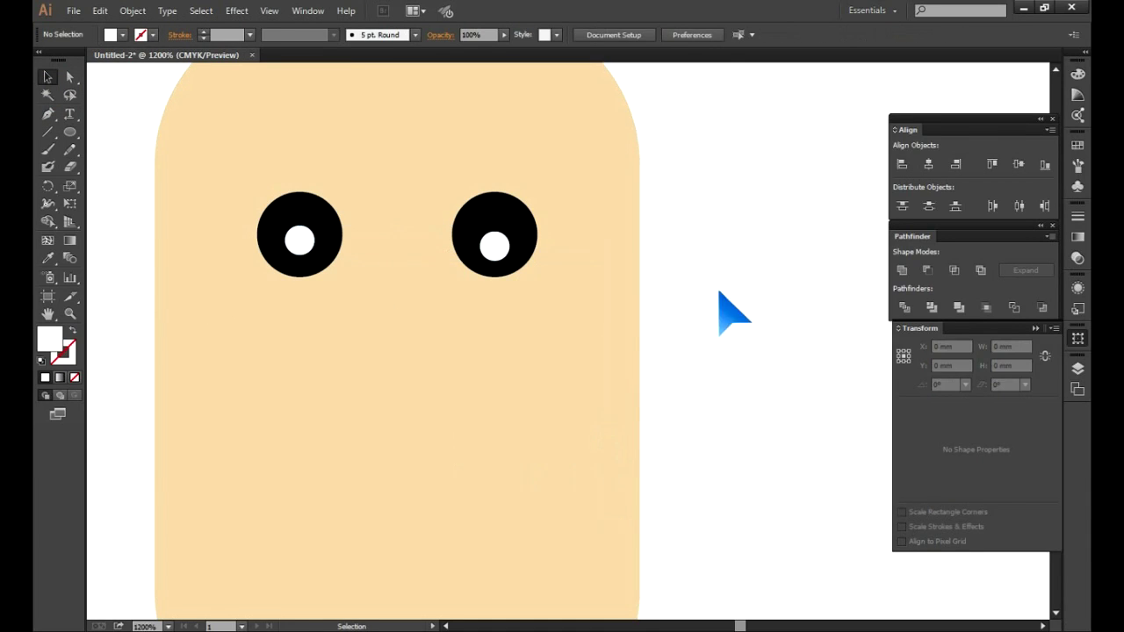
Nudge the white pupils into their final position within the eyes.
click(295, 246)
drag(305, 252, 305, 251)
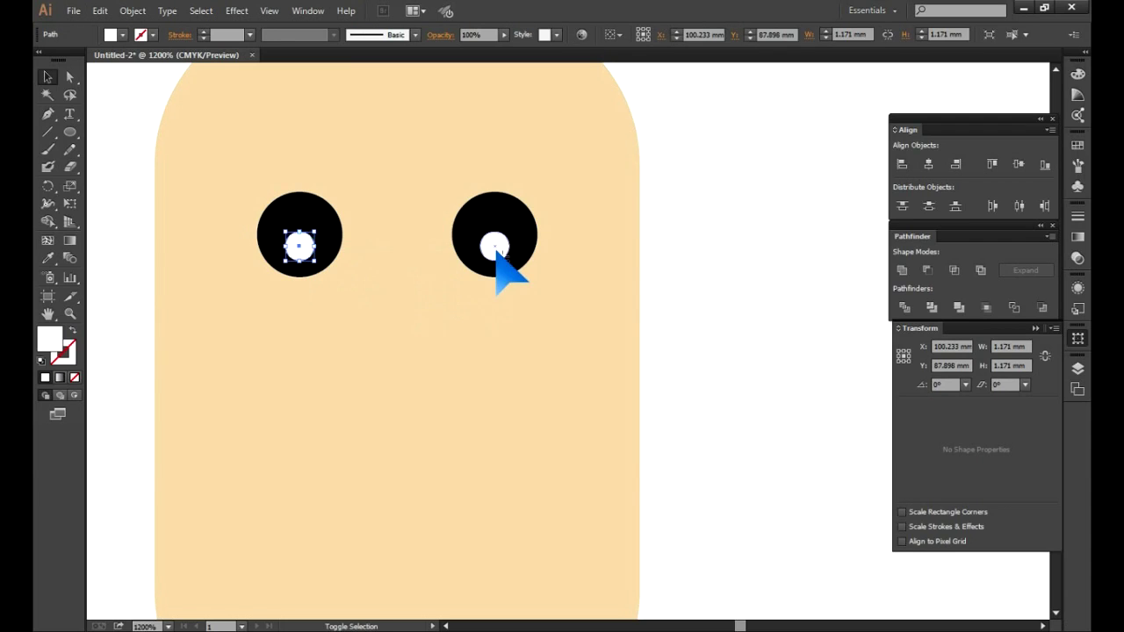
shift+click(494, 250)
click(662, 319)
scroll(665, 326, down, 1)
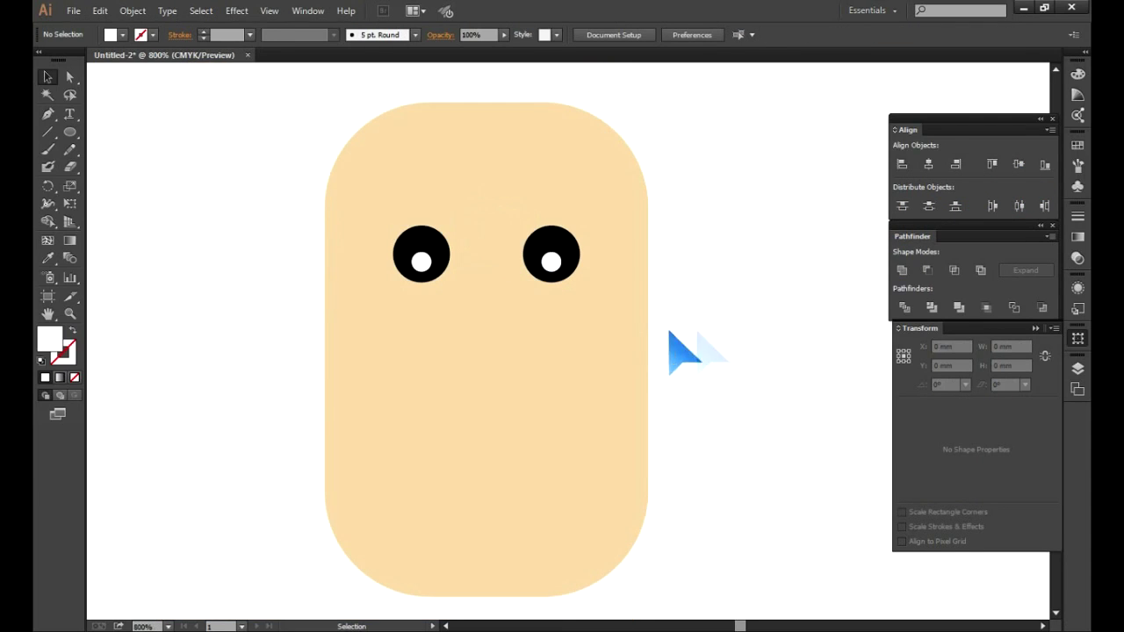
mouse_move(70, 132)
mouse_down()
mouse_move(123, 173)
mouse_move(216, 402)
mouse_up()
Sample the face's peach onto a new rounded rectangle and darken it to tan.
click(150, 149)
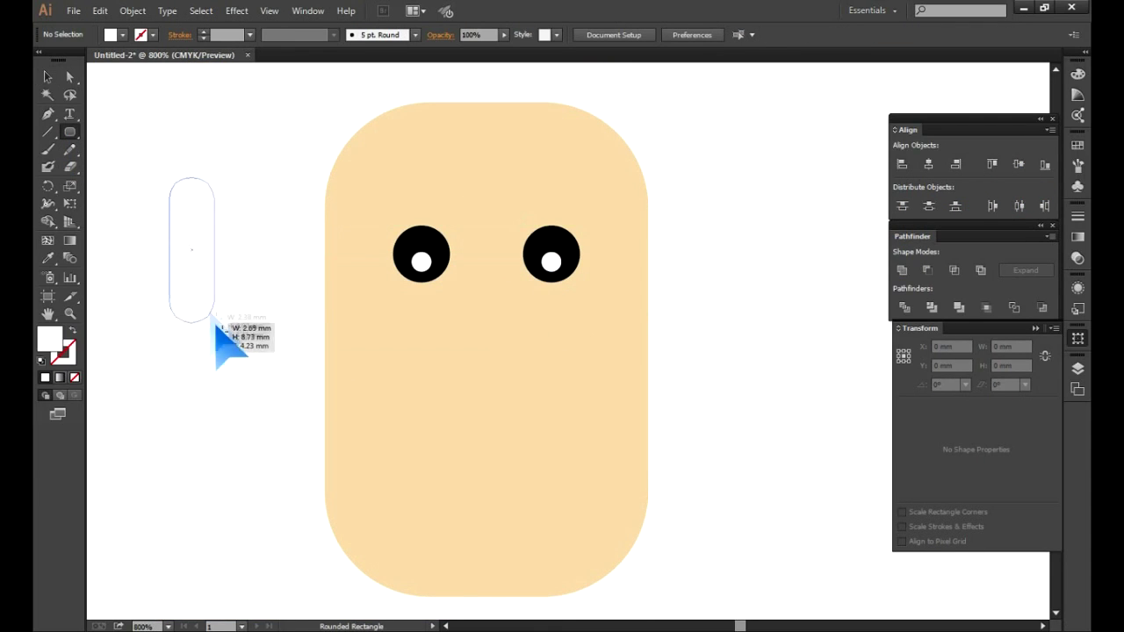
click(123, 35)
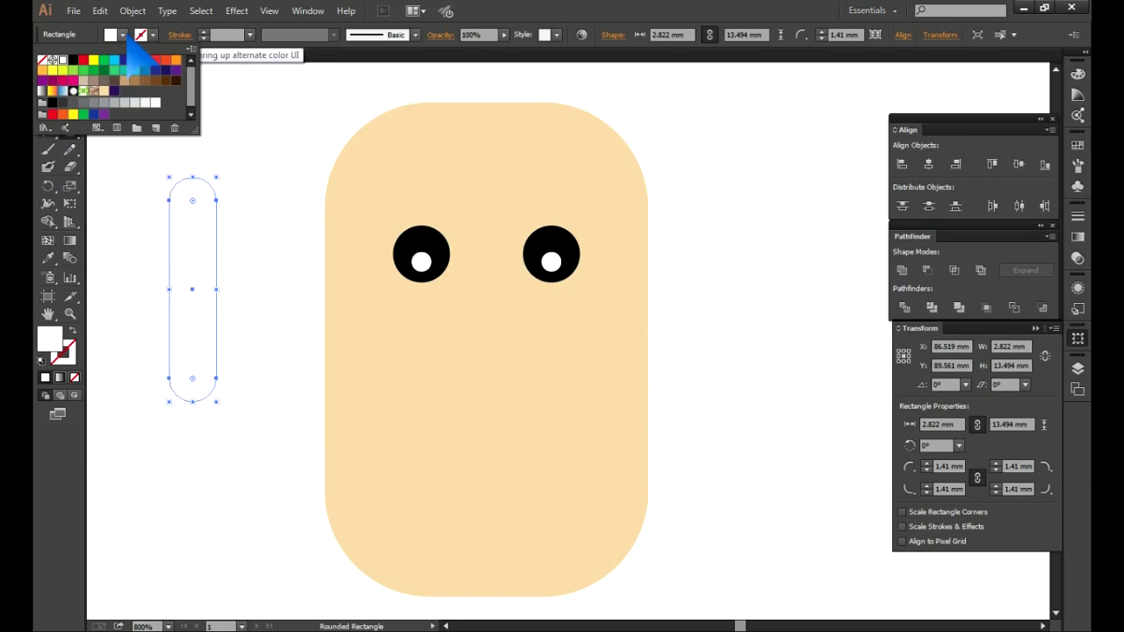
click(48, 257)
click(474, 338)
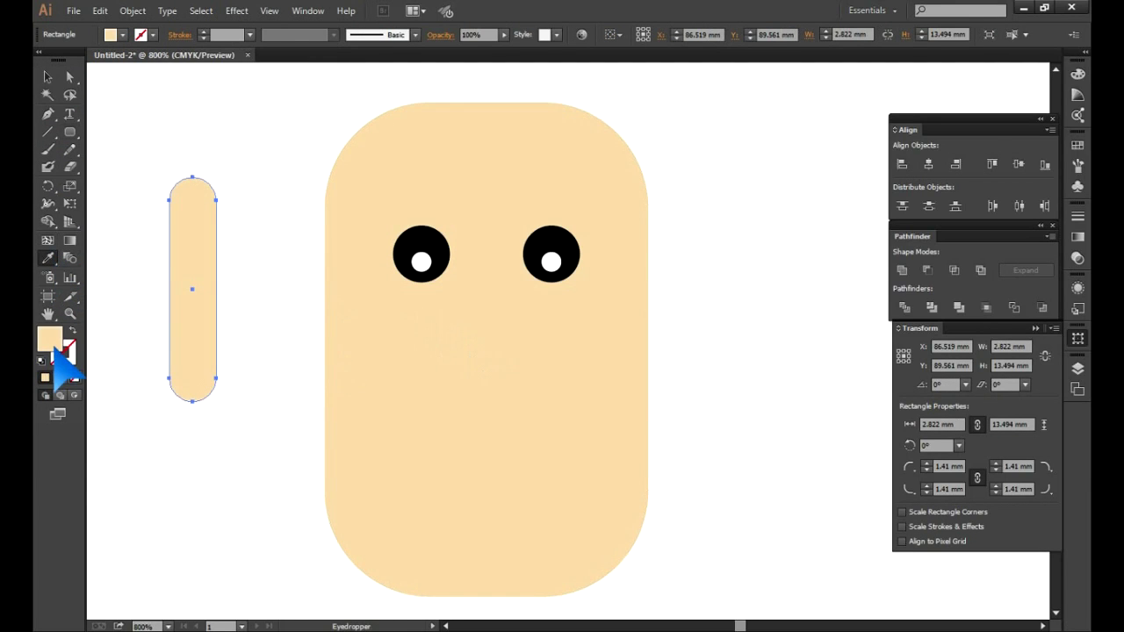
double_click(53, 349)
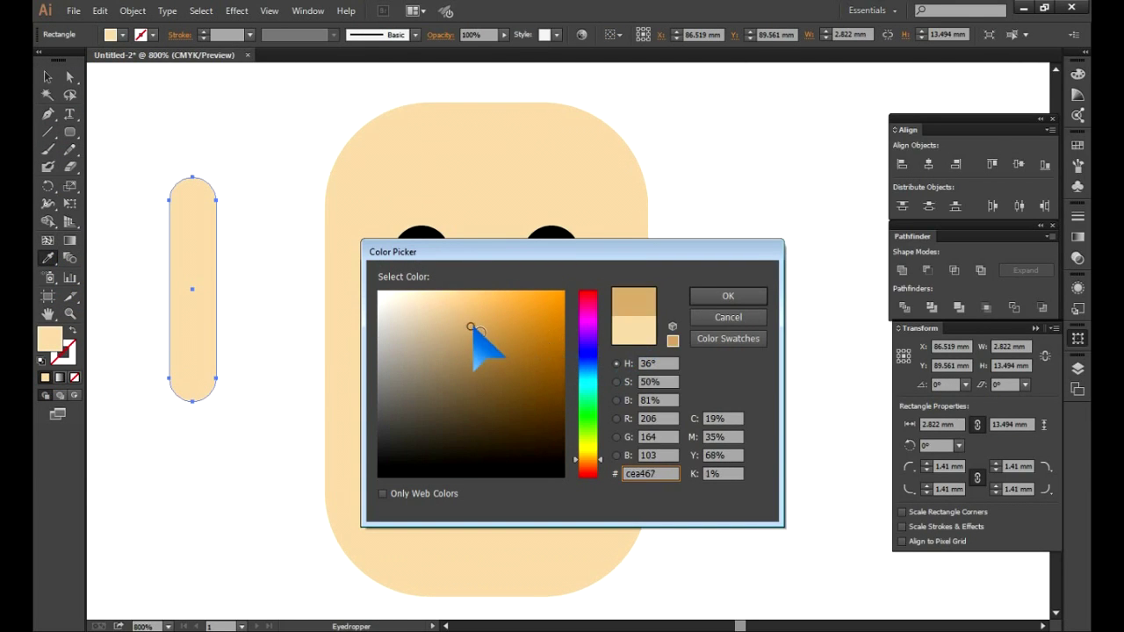
click(728, 296)
click(48, 77)
Move the tan rectangle between the eyes as a nose and shorten it.
drag(207, 271, 506, 332)
drag(486, 460, 487, 434)
click(682, 301)
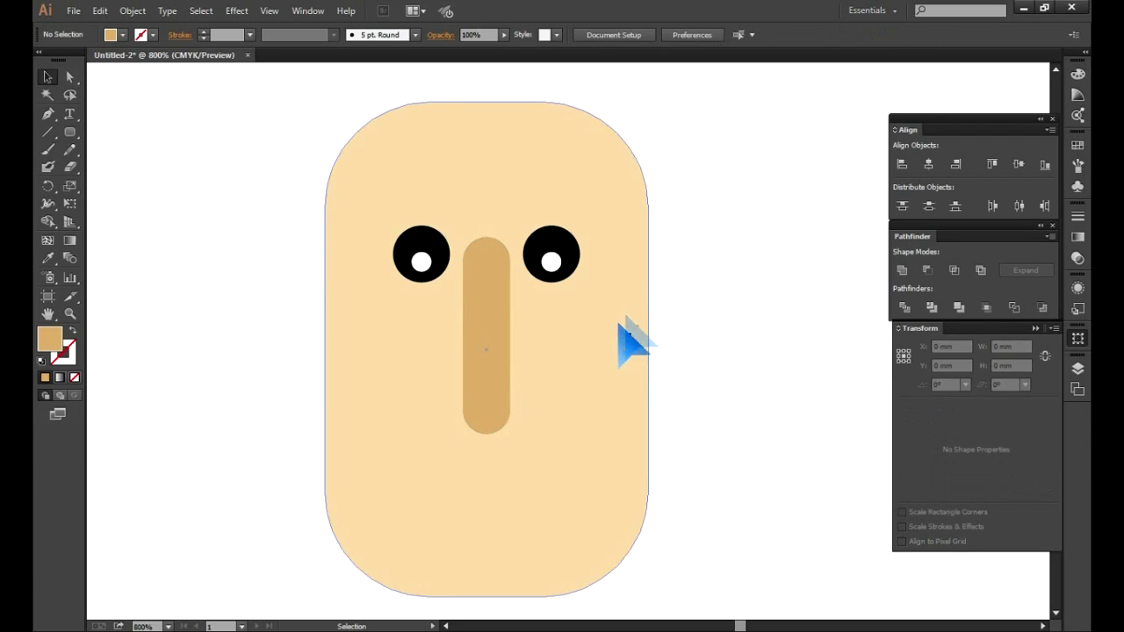
shift+click(551, 261)
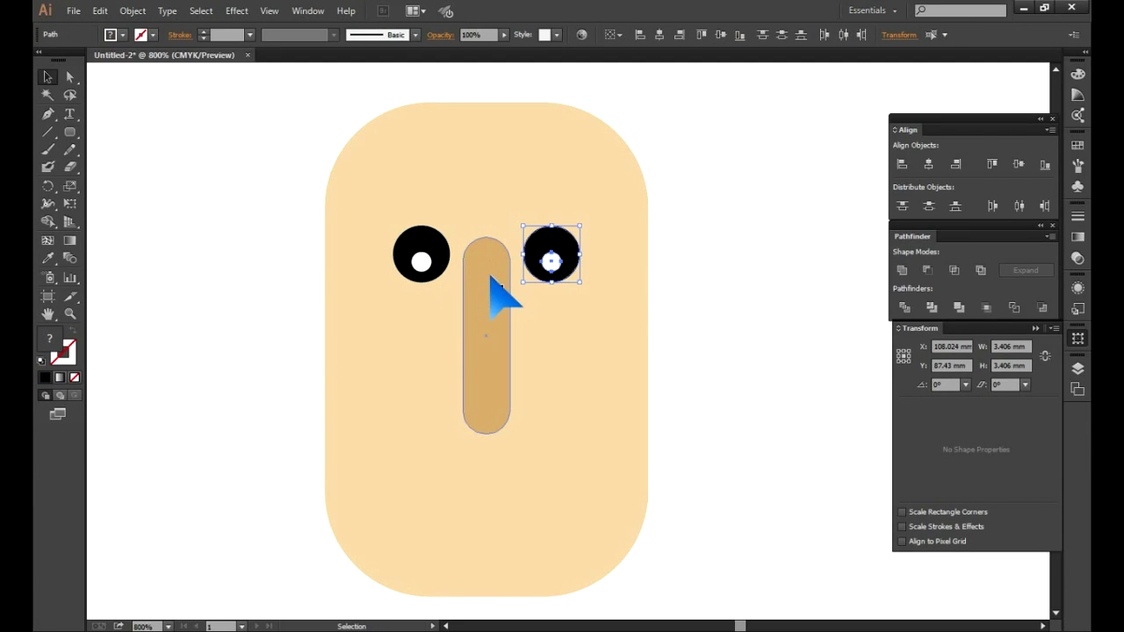
Stack copies of a black rounded shape beside the face and divide the overlaps.
key(ctrl+shift+a)
key(ctrl+minus)
key(ctrl+minus)
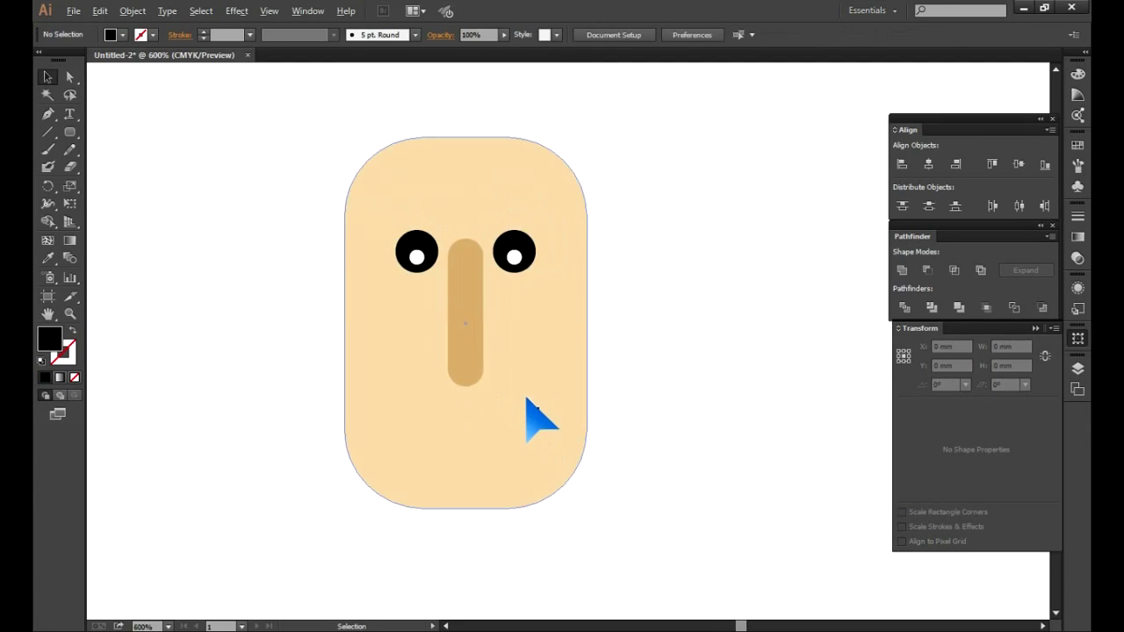
drag(607, 359, 558, 407)
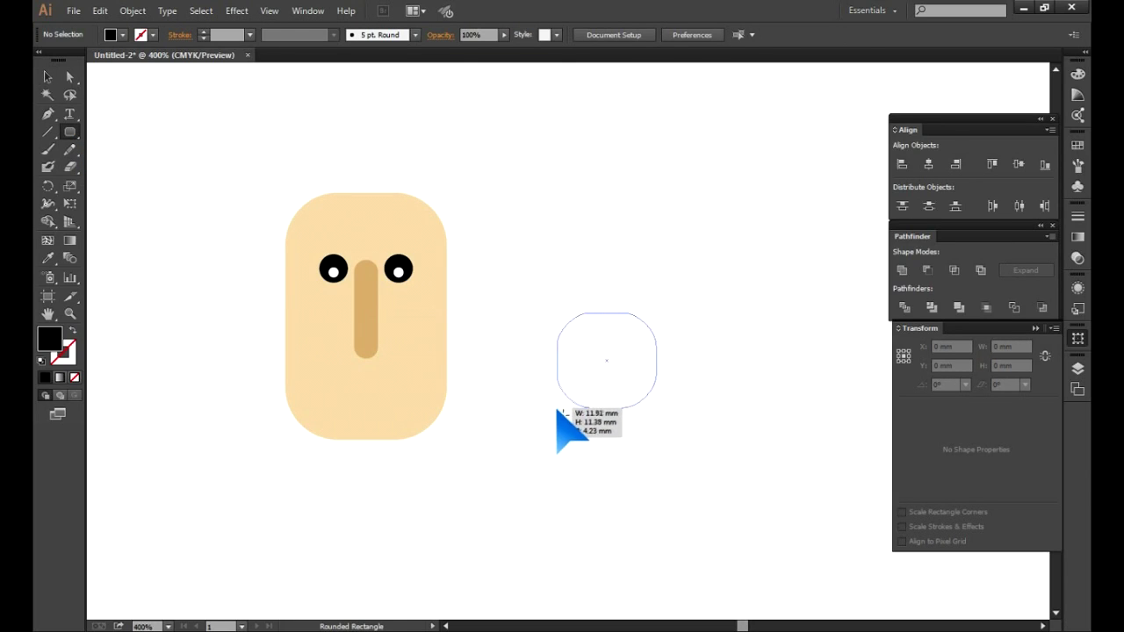
click(47, 76)
drag(629, 373, 641, 418)
drag(632, 351, 629, 279)
drag(702, 296, 629, 395)
click(905, 307)
click(115, 84)
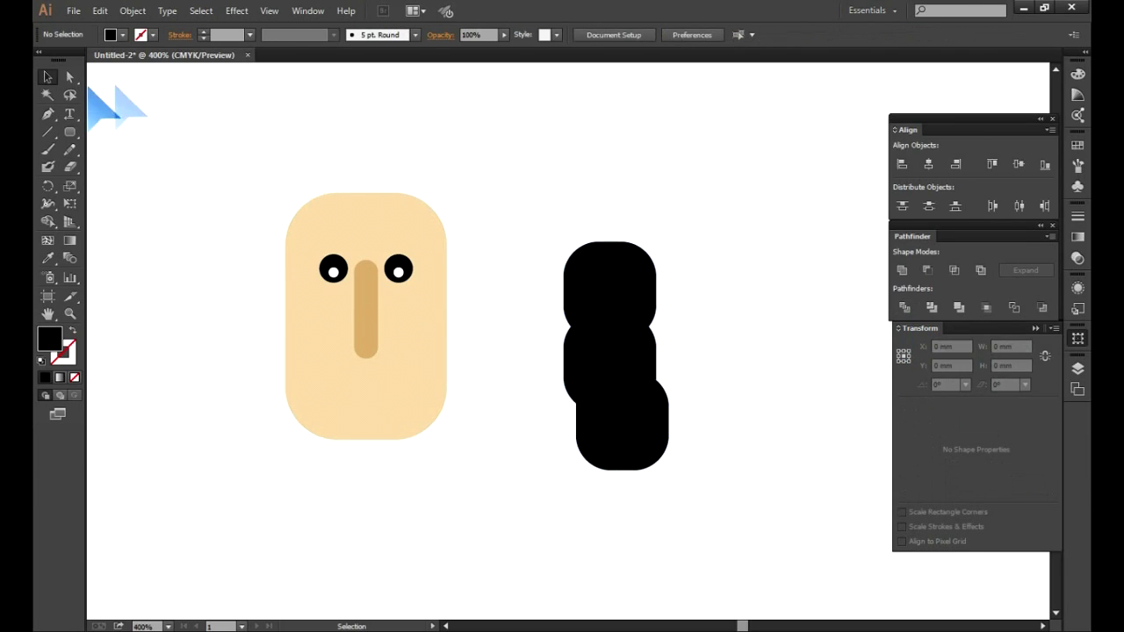
Delete the top and bottom leftover pieces and ungroup the remaining mouth pieces.
click(600, 249)
key(Delete)
click(644, 447)
key(Delete)
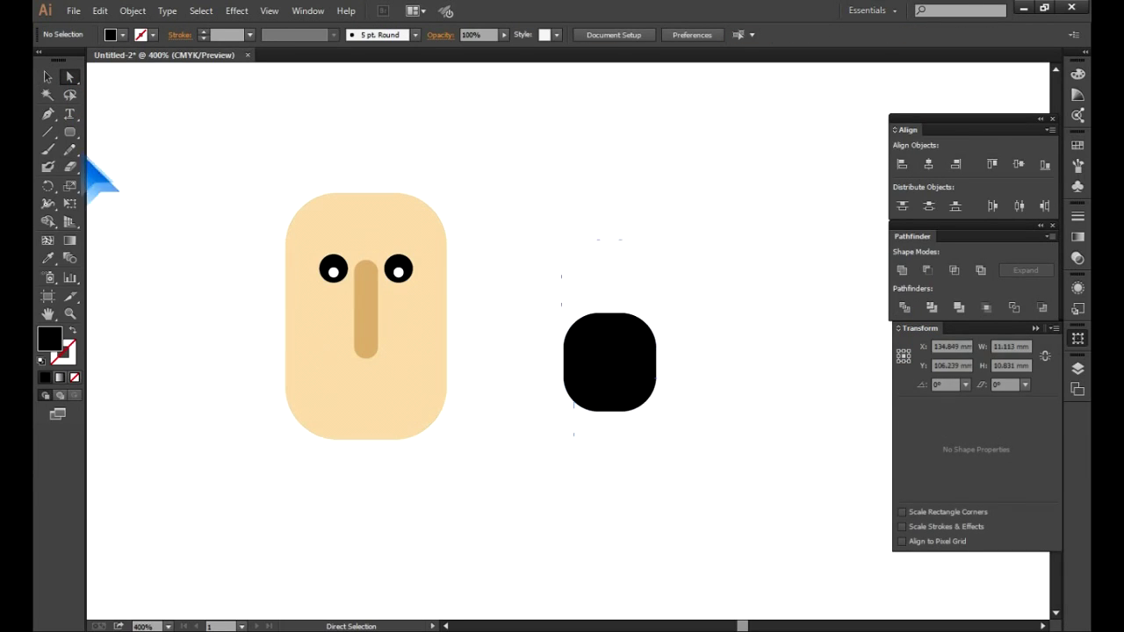
click(612, 376)
click(123, 114)
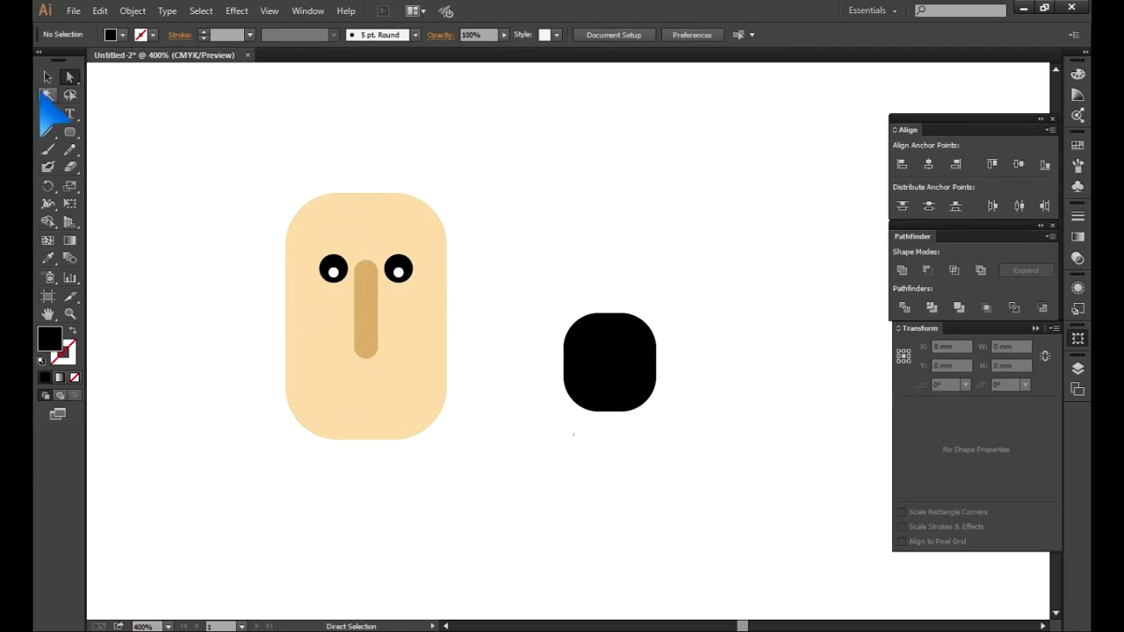
right_click(597, 337)
click(625, 425)
Colour the lower tongue piece a light pink via red and the Color Picker.
click(620, 407)
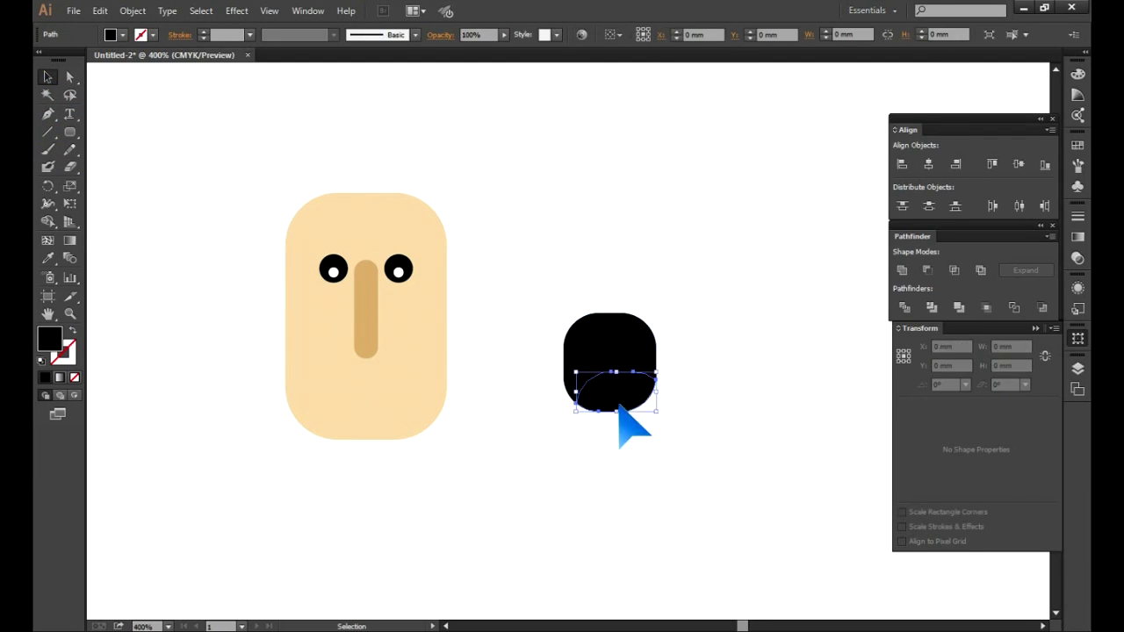
click(122, 34)
double_click(49, 337)
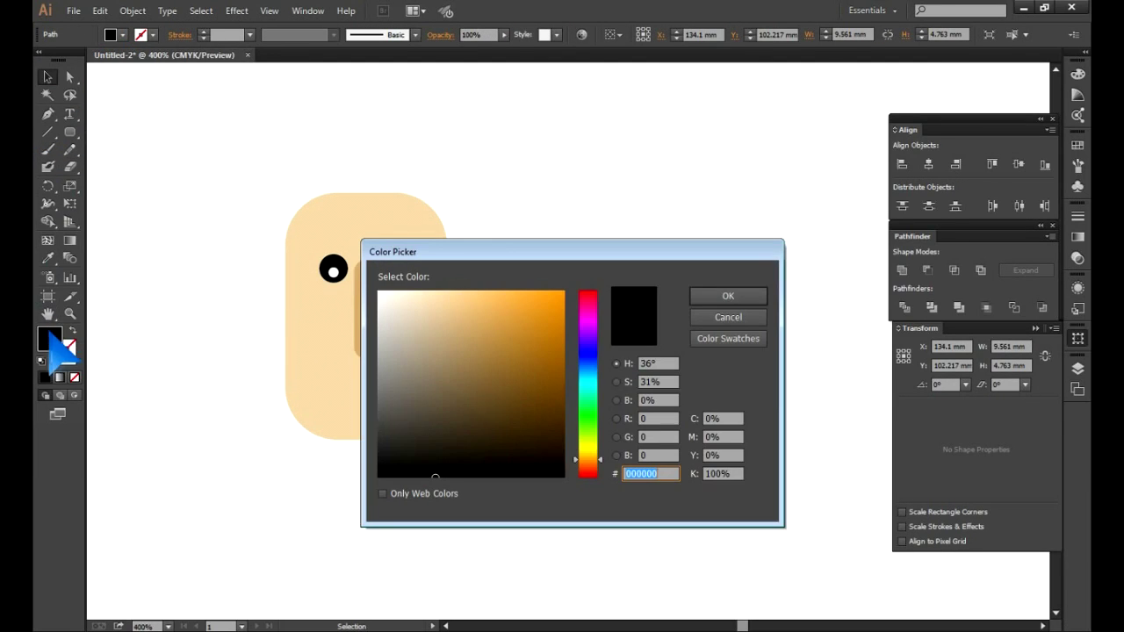
click(588, 292)
click(491, 302)
click(742, 317)
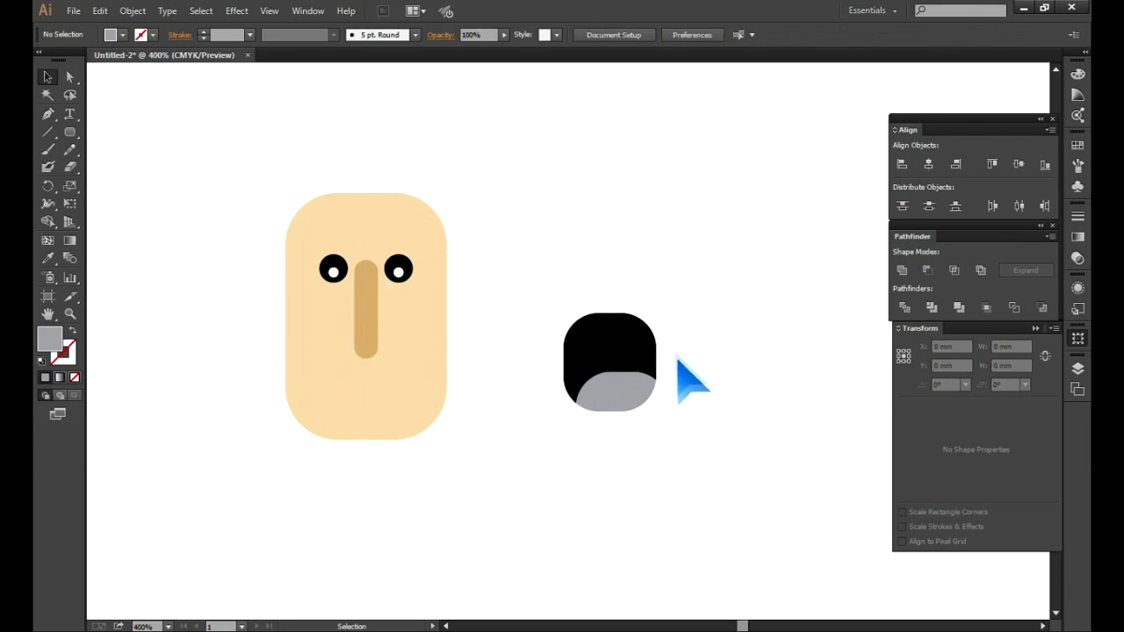
click(122, 34)
click(84, 58)
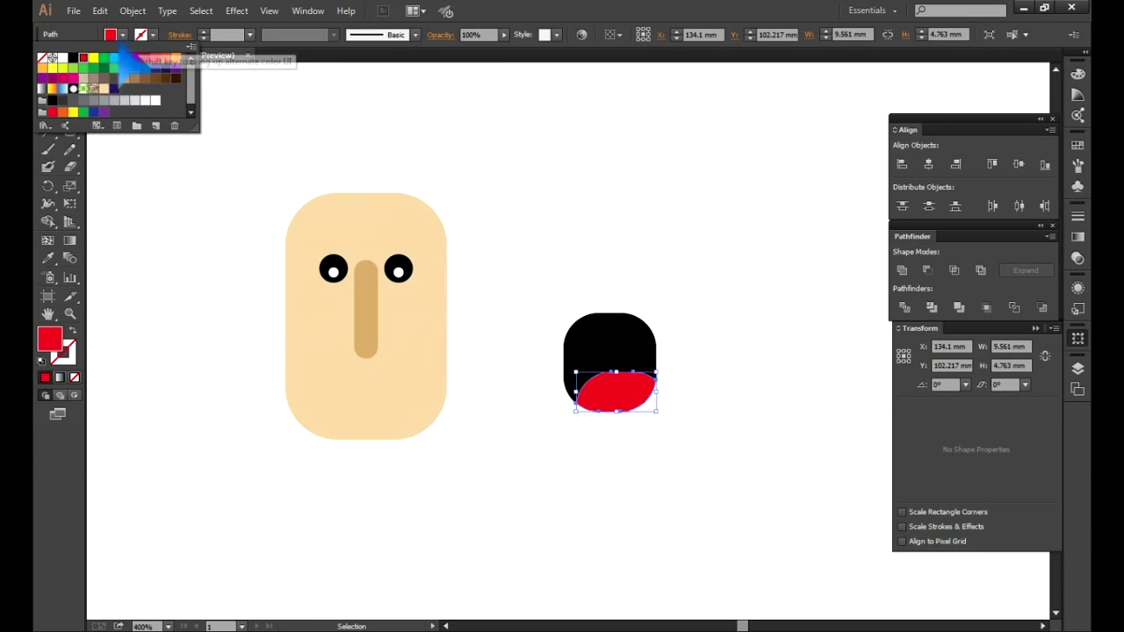
double_click(50, 337)
click(507, 325)
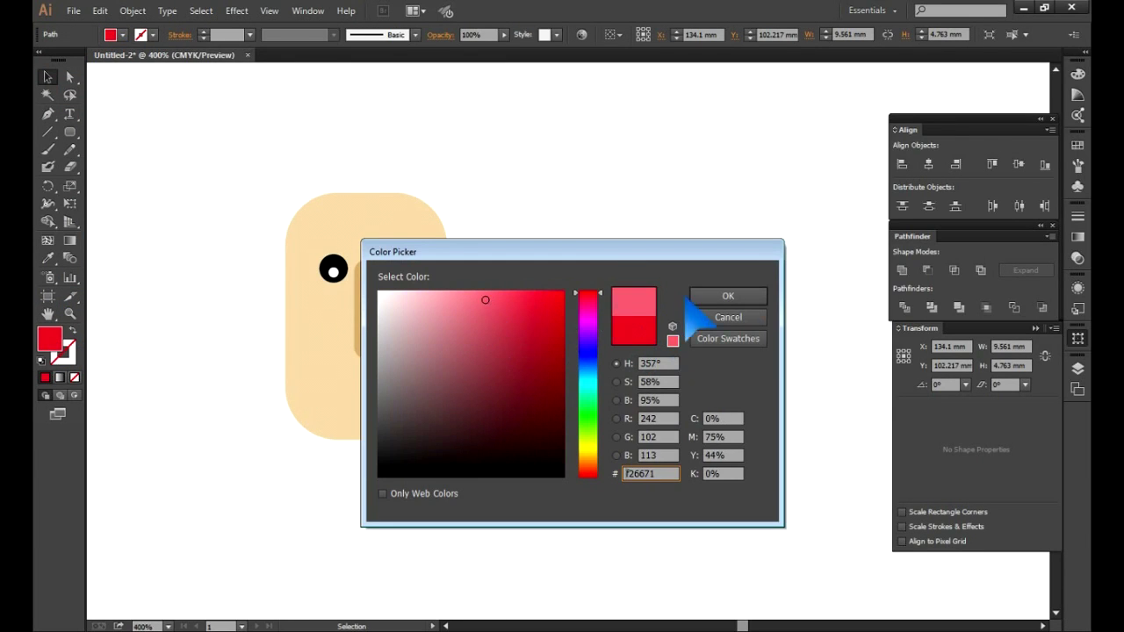
click(720, 296)
Fill the top mouth ellipse white and place the mouth on the face below the nose.
click(612, 328)
click(123, 34)
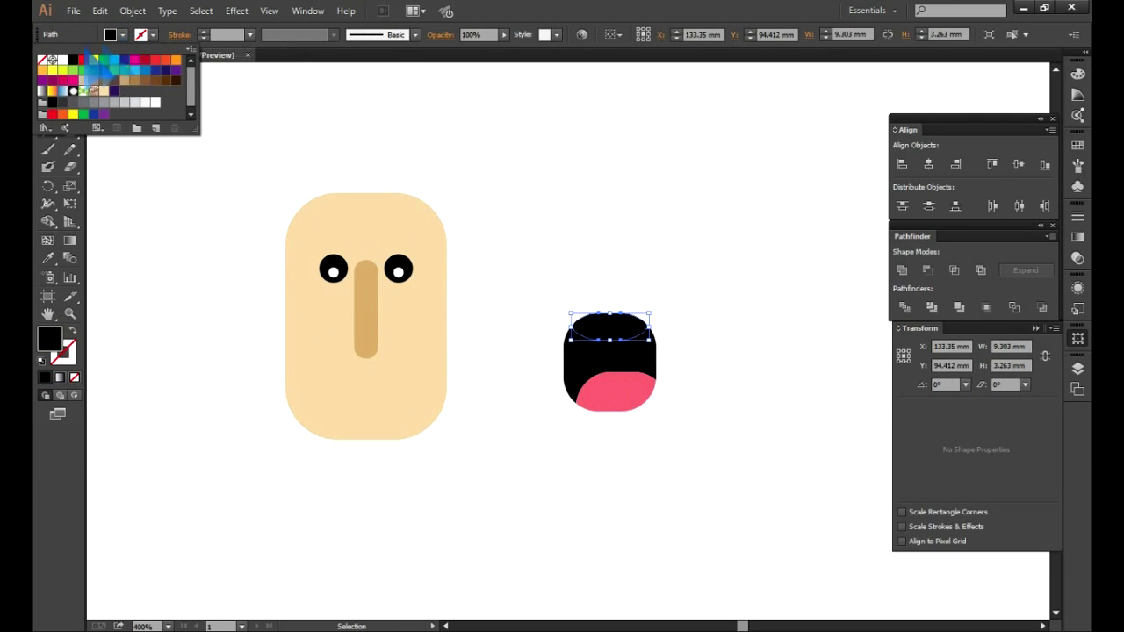
click(63, 58)
click(658, 329)
mouse_move(620, 404)
mouse_down()
mouse_move(437, 404)
mouse_move(413, 341)
mouse_move(409, 355)
mouse_up()
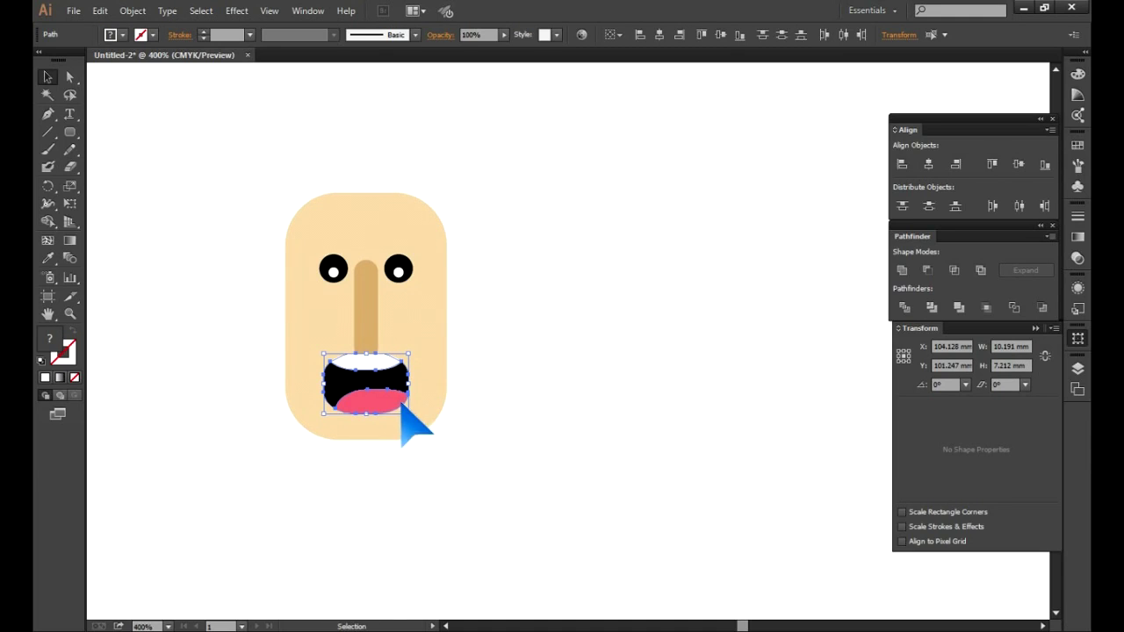
mouse_move(397, 413)
mouse_down()
mouse_move(410, 402)
mouse_move(387, 406)
mouse_move(399, 415)
mouse_up()
click(428, 418)
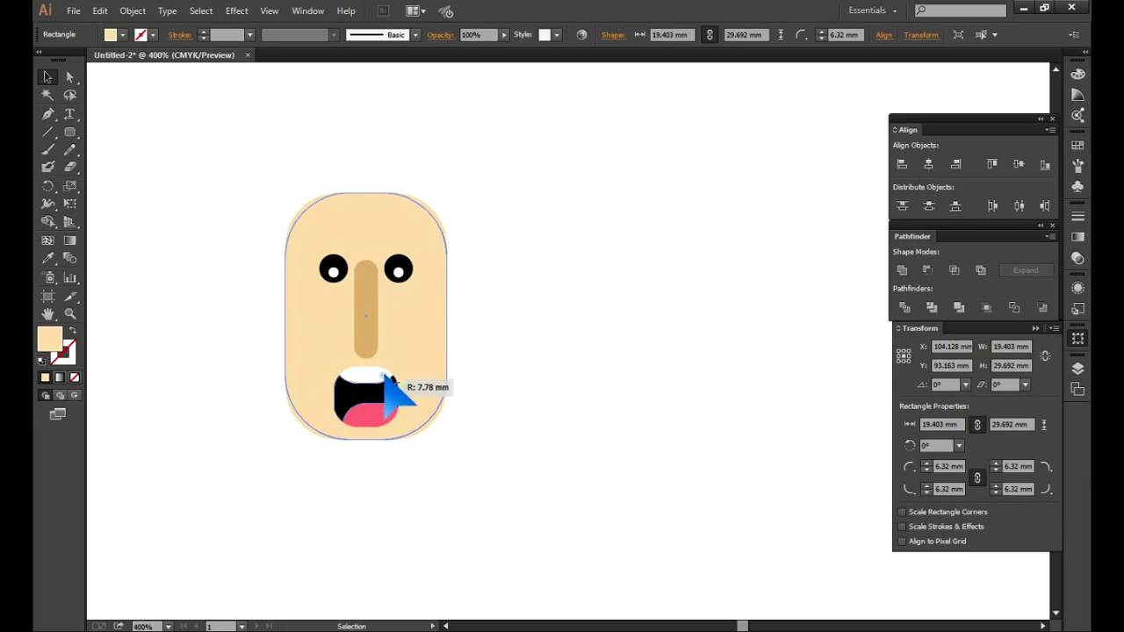
click(531, 385)
Draw a black circle against the left side of the head, sent behind the face.
drag(70, 134, 112, 166)
click(110, 35)
click(81, 56)
drag(177, 188, 241, 260)
click(48, 77)
mouse_move(219, 216)
mouse_down()
mouse_move(288, 274)
mouse_move(272, 259)
mouse_move(294, 227)
mouse_move(344, 234)
mouse_up()
right_click(269, 291)
click(430, 554)
right_click(283, 250)
click(452, 522)
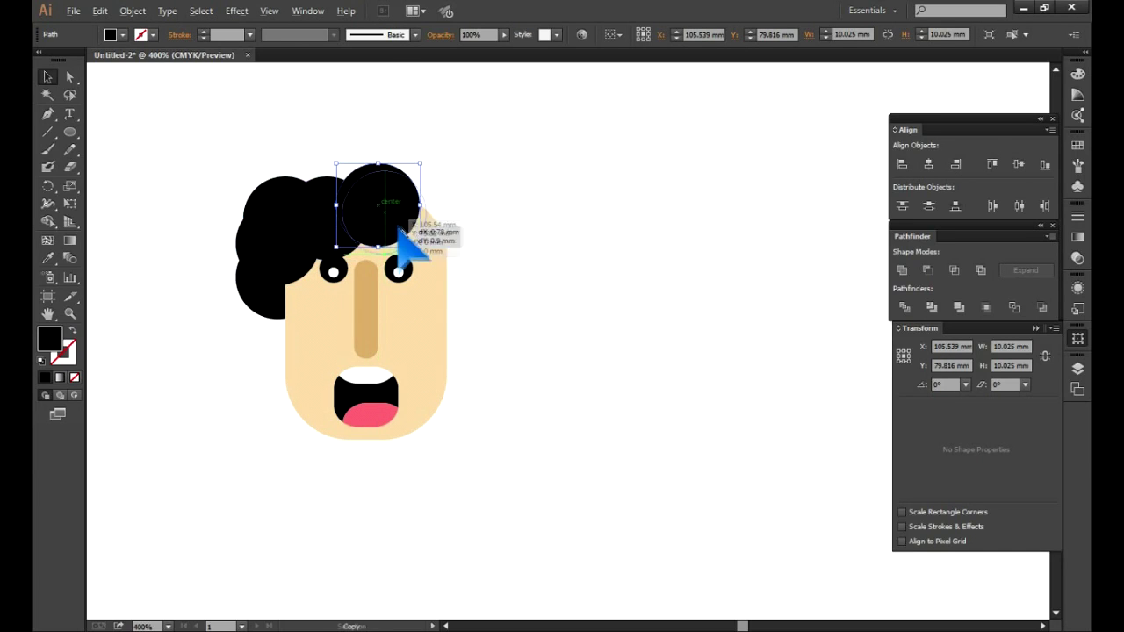
Copy black hair circles across the top of the head, behind the face.
mouse_move(343, 230)
mouse_down()
mouse_move(456, 215)
mouse_move(469, 287)
mouse_move(489, 321)
mouse_up()
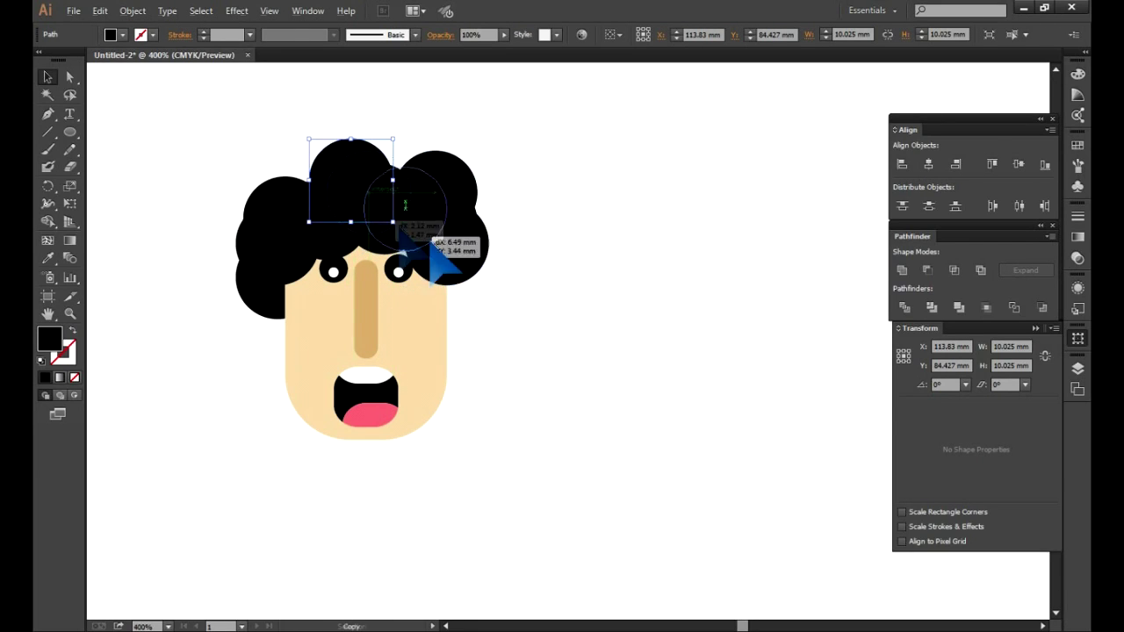
right_click(489, 303)
click(747, 558)
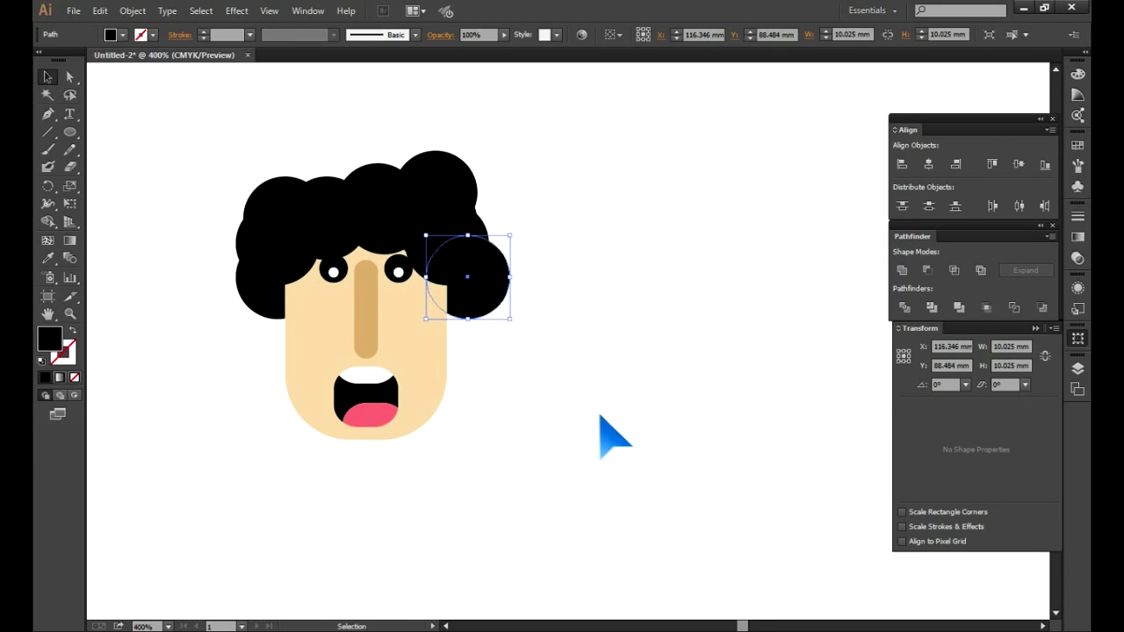
click(602, 431)
drag(471, 293, 451, 293)
drag(329, 227, 329, 211)
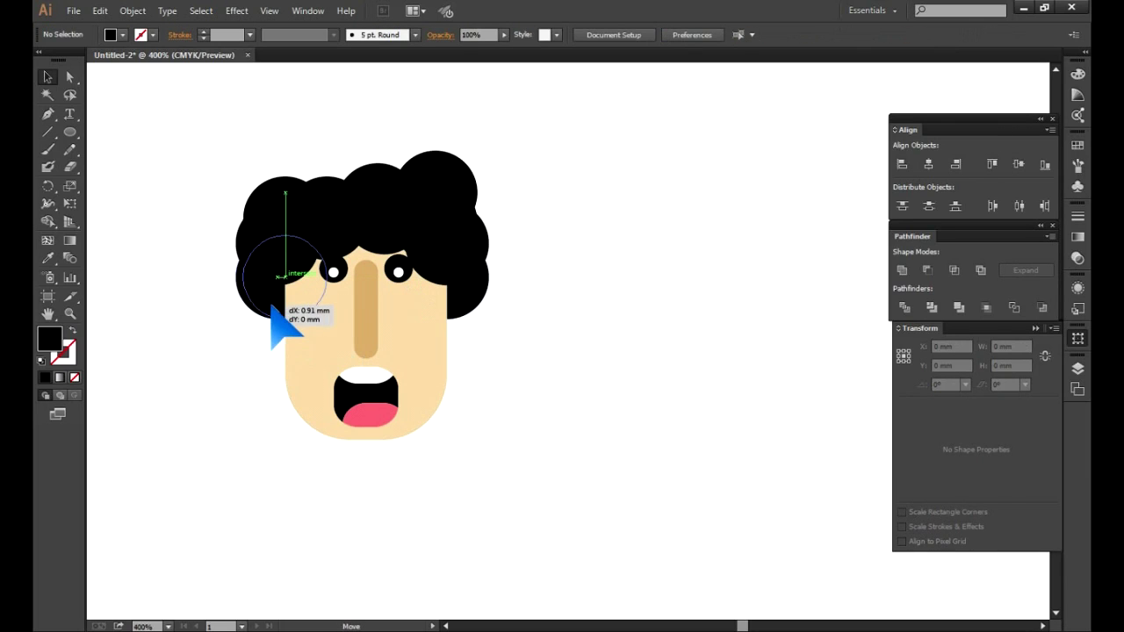
drag(332, 211, 351, 186)
click(572, 225)
drag(407, 220, 427, 226)
click(562, 254)
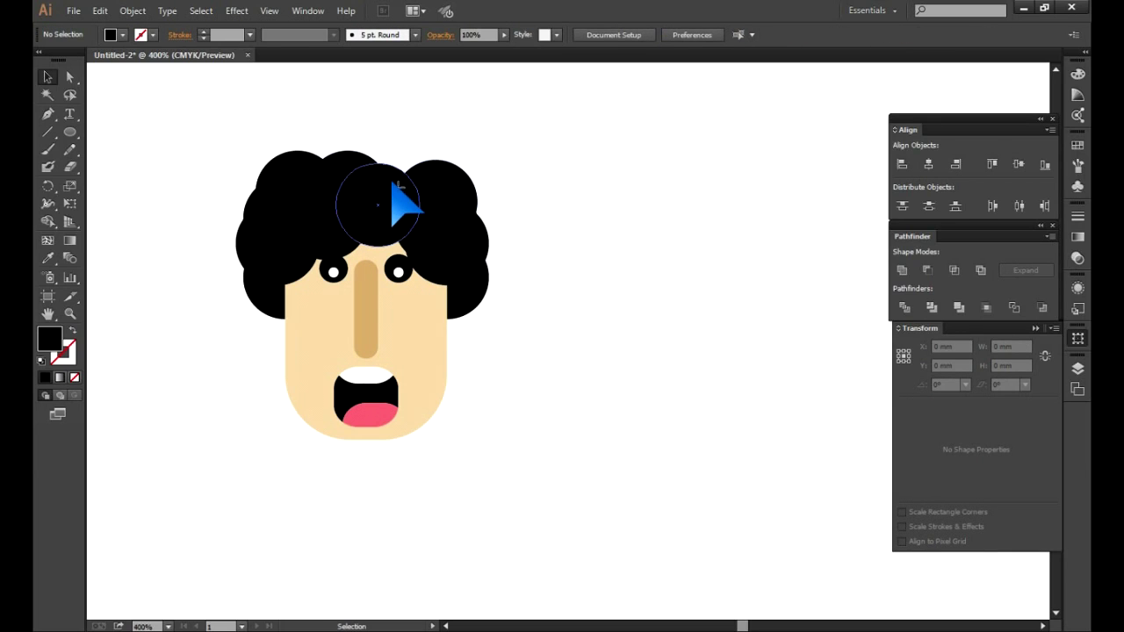
drag(393, 186, 385, 199)
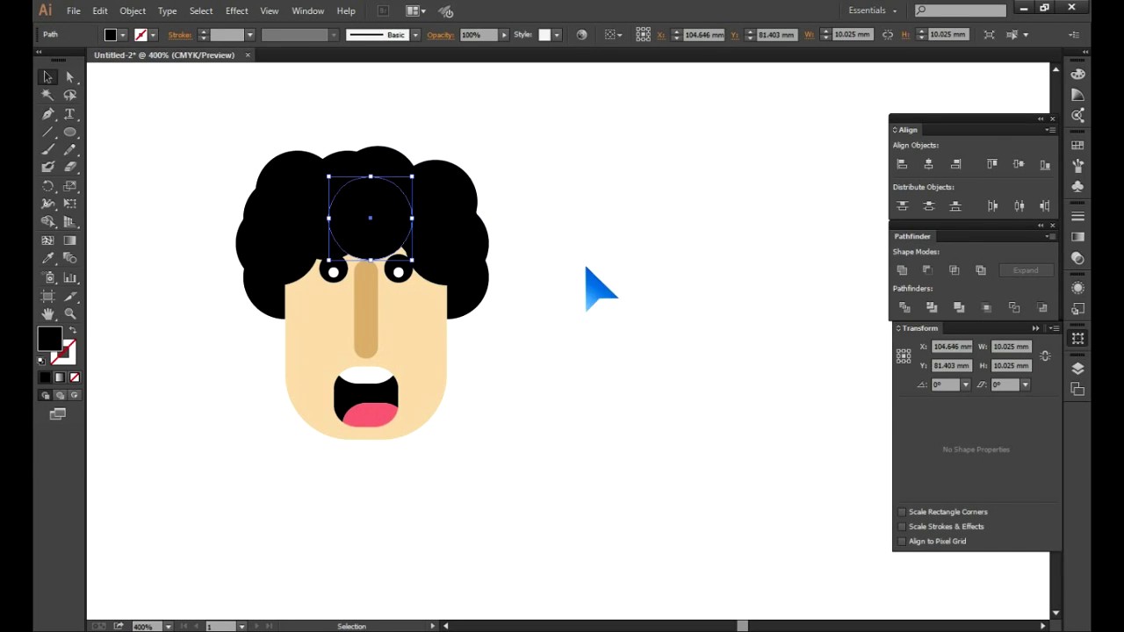
click(601, 288)
Shift the head and add a hair circle copy at the face's right side.
drag(273, 301, 277, 307)
click(565, 326)
mouse_move(376, 407)
mouse_down()
mouse_move(564, 326)
mouse_move(553, 333)
mouse_move(562, 338)
mouse_up()
mouse_move(357, 326)
mouse_down()
mouse_move(376, 331)
mouse_move(363, 321)
mouse_up()
click(351, 412)
Draw a new black circle below-left of the face and duplicate it beside it.
mouse_move(238, 420)
mouse_down()
mouse_move(271, 454)
mouse_move(359, 439)
mouse_move(350, 448)
mouse_up()
click(49, 78)
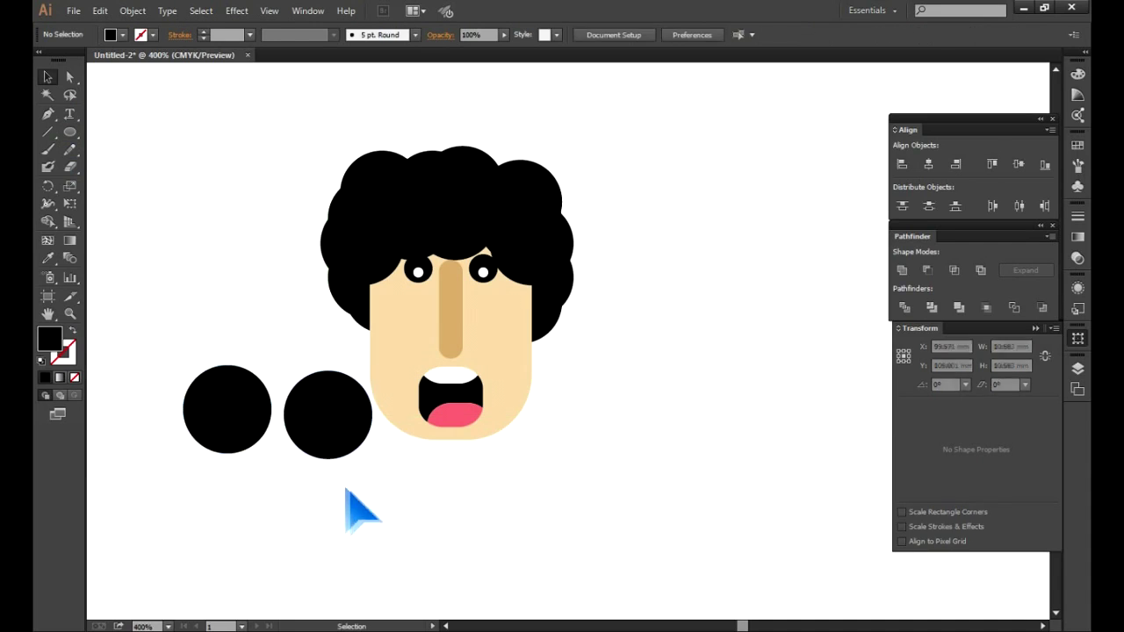
drag(369, 515, 136, 399)
drag(325, 459, 281, 501)
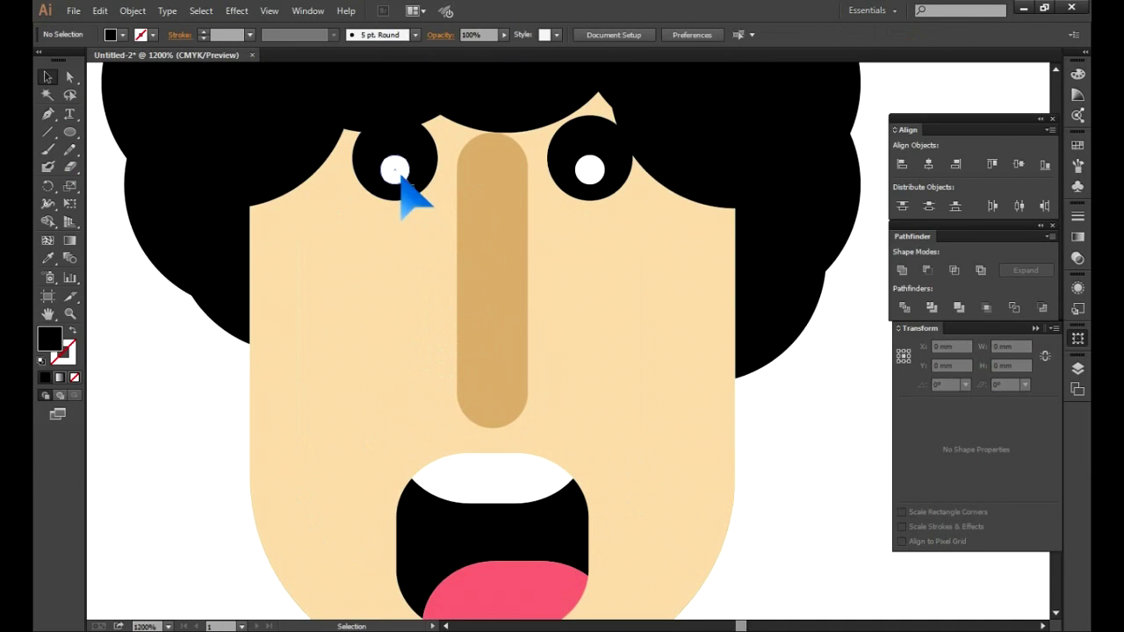
Lower the eyes two nudges and shorten the nose from its top.
click(425, 174)
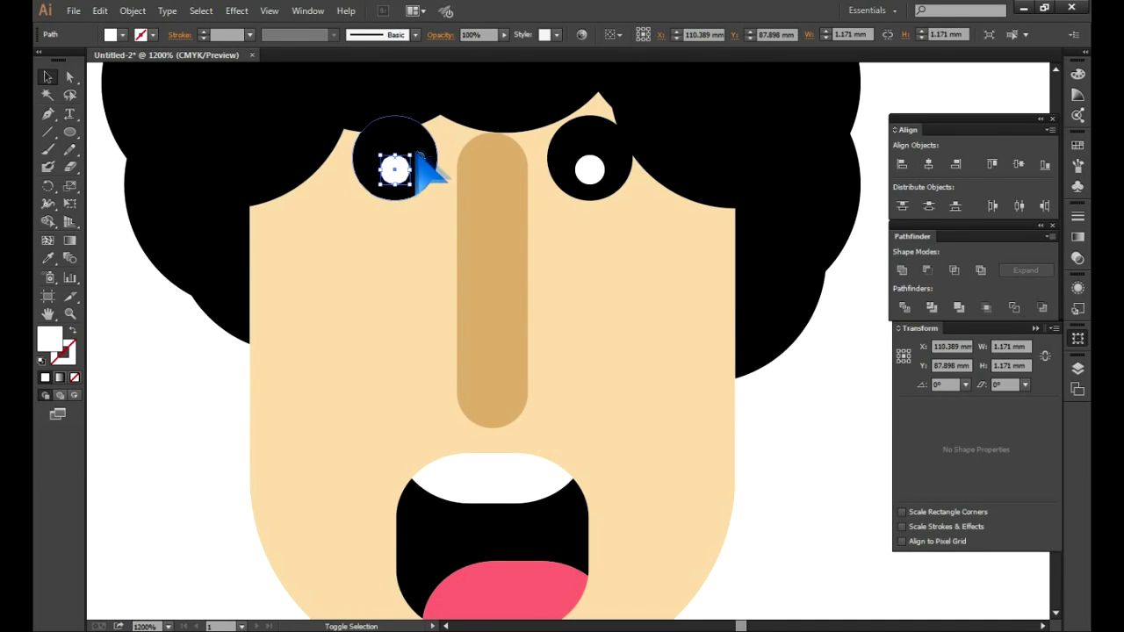
key(Down)
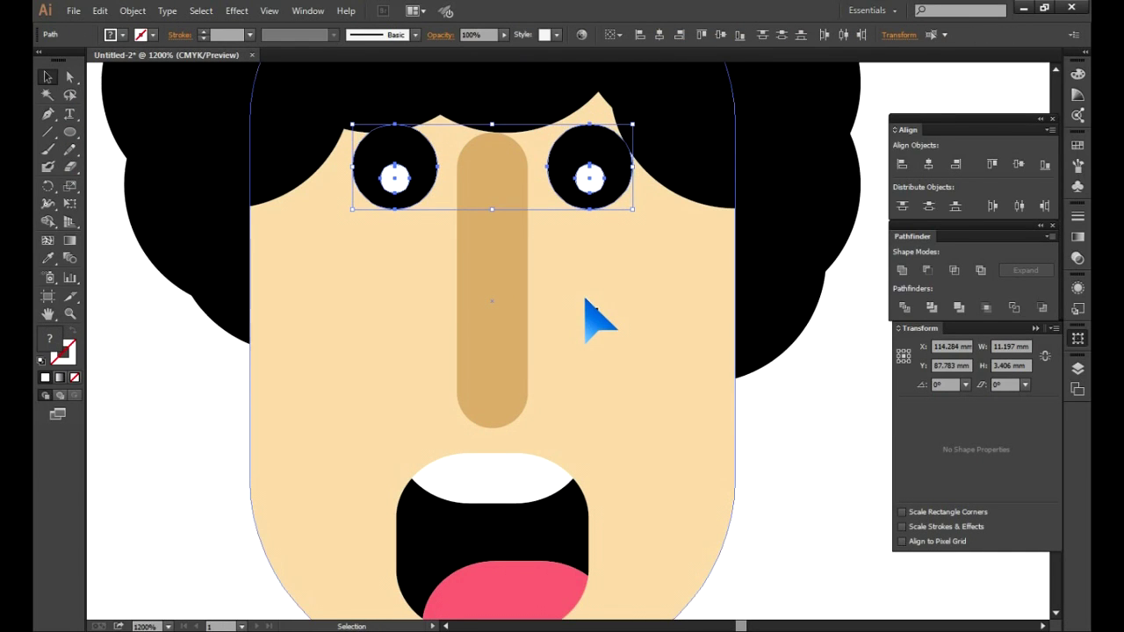
key(Down)
key(Down)
key(Down)
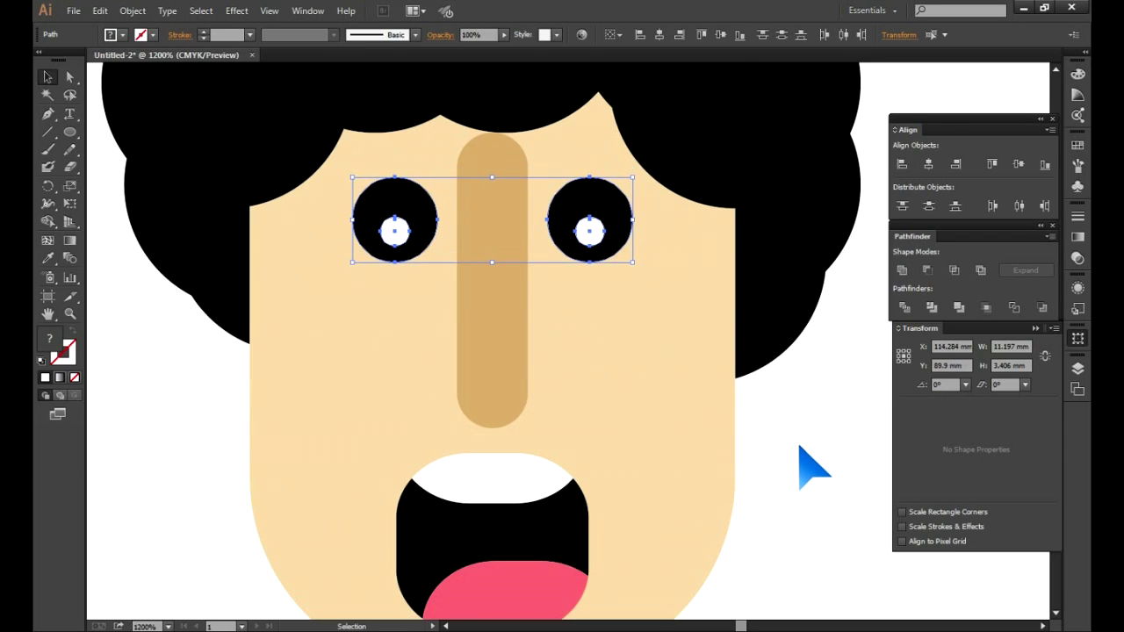
click(828, 476)
click(526, 329)
drag(492, 133, 493, 147)
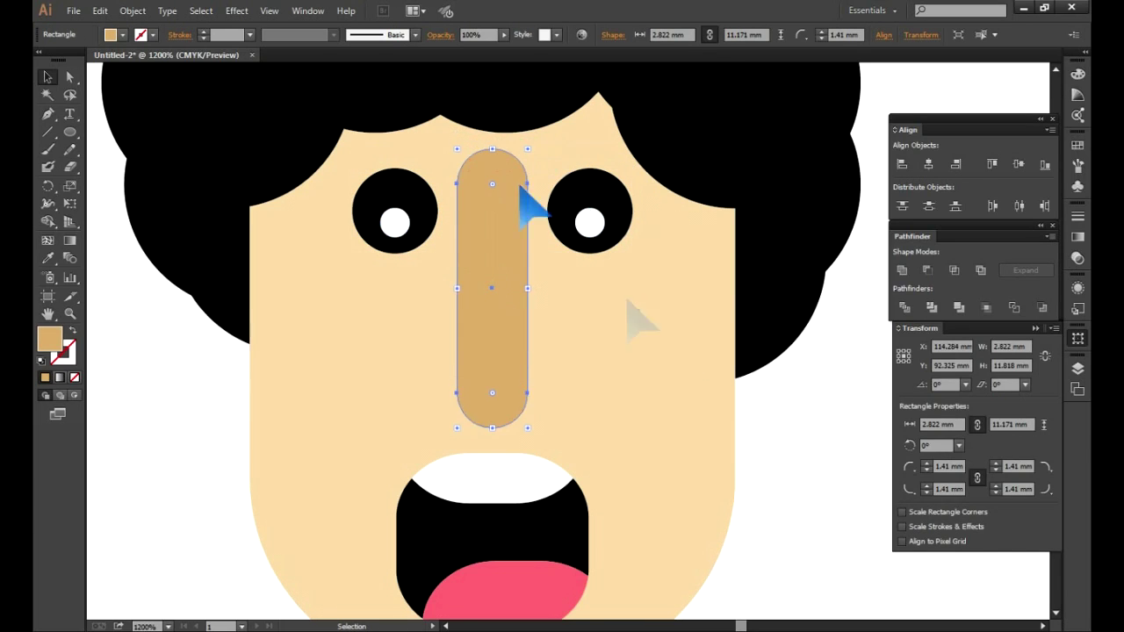
click(828, 477)
Align the two new black circles on their vertical centres.
key(ctrl+minus)
key(ctrl+minus)
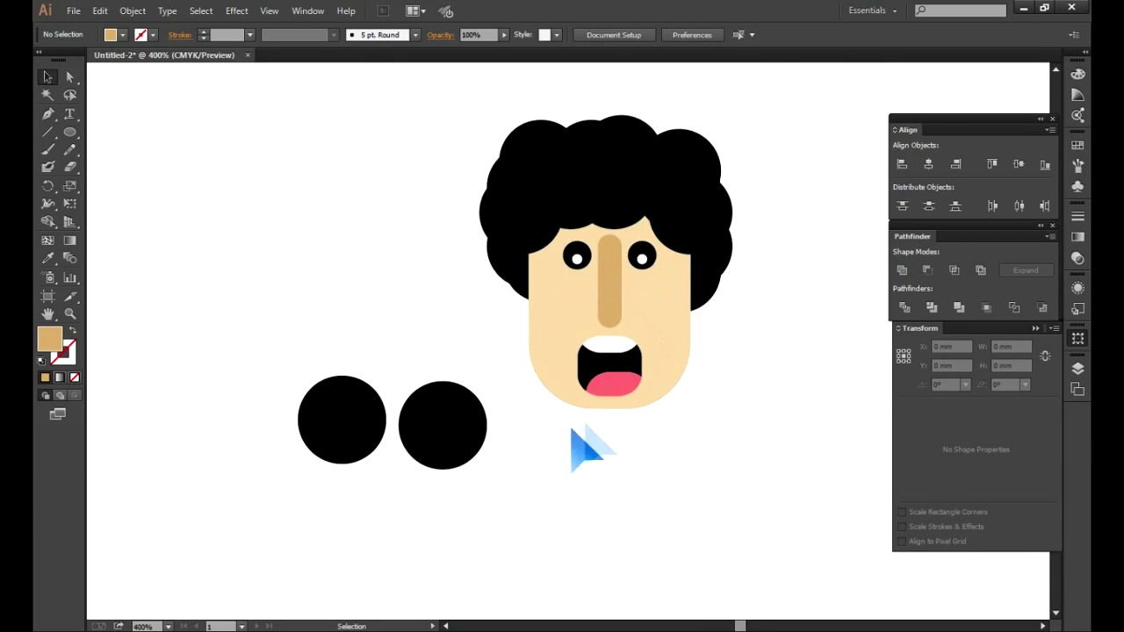
drag(460, 387, 279, 522)
click(1019, 164)
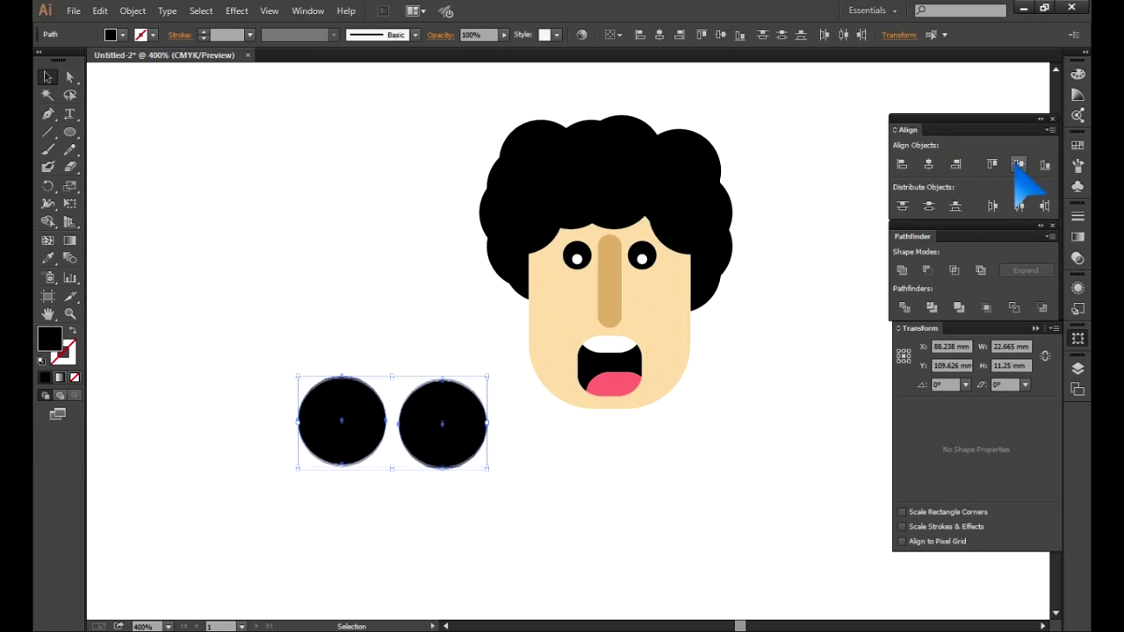
Fill the right circle with a deeper red using the swatches and Color Picker.
click(439, 444)
click(112, 35)
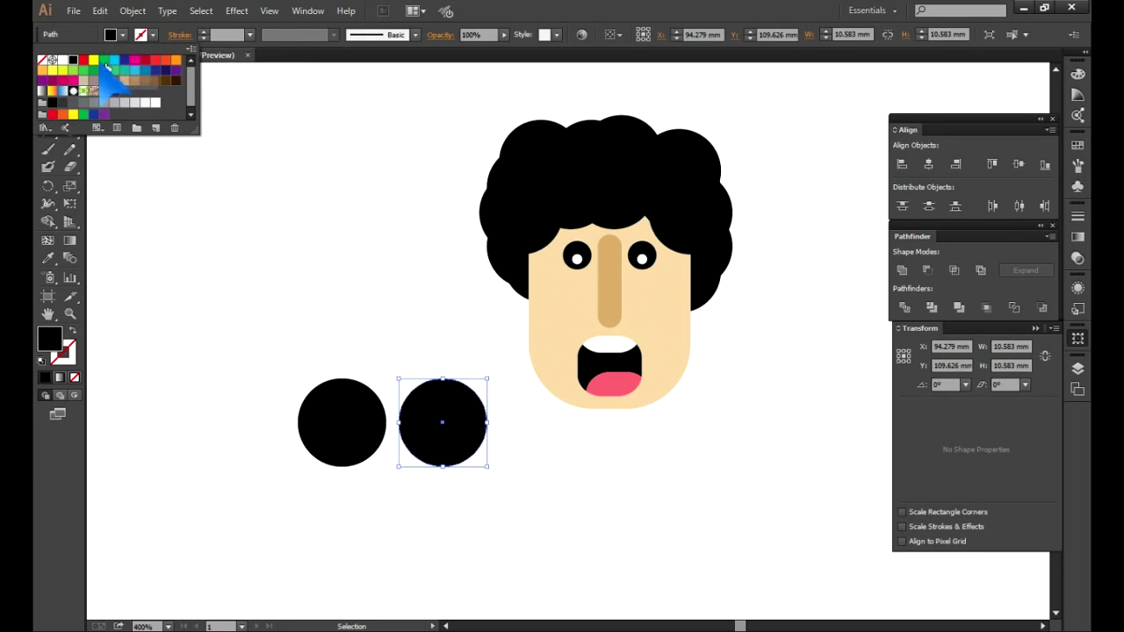
click(83, 60)
double_click(48, 339)
click(543, 332)
click(728, 296)
Fill the left circle blue through the Color Picker.
click(335, 456)
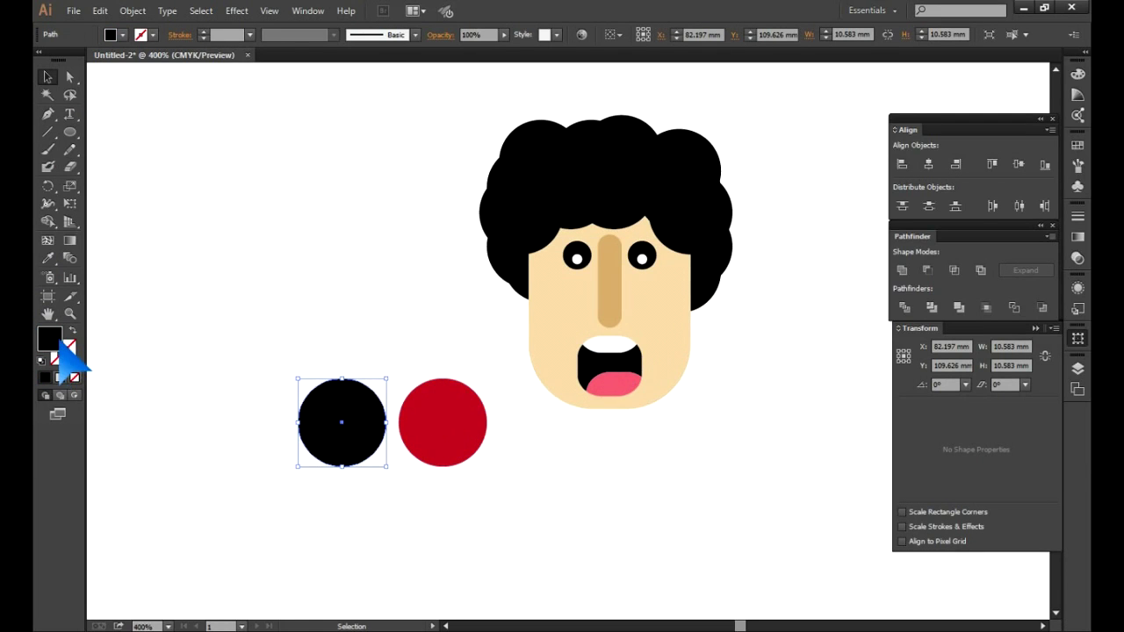
double_click(49, 340)
drag(576, 368, 585, 375)
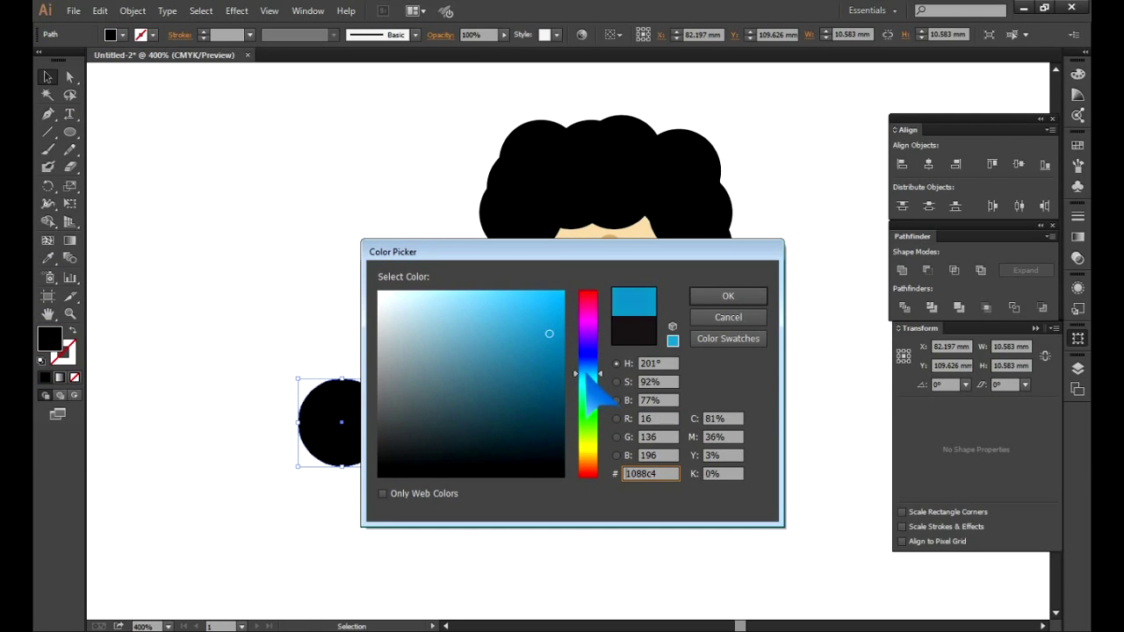
click(705, 300)
Alt-drag a copy of the blue circle and centre a smaller ellipse on it.
drag(325, 430, 281, 306)
drag(323, 335, 309, 322)
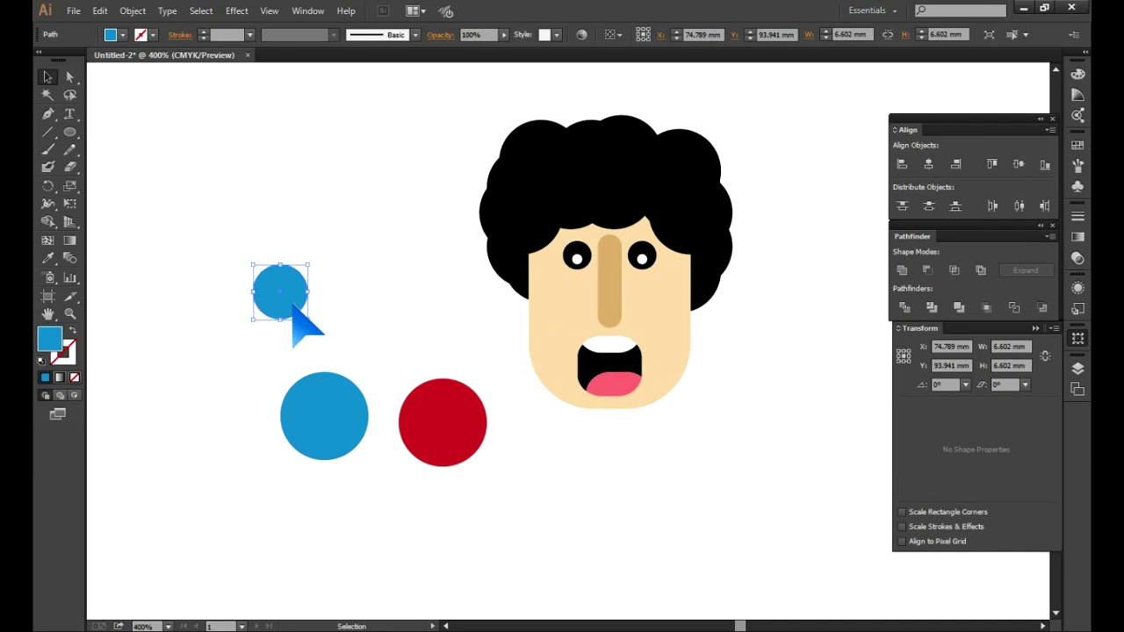
key(ctrl+z)
drag(73, 140, 140, 167)
drag(231, 226, 320, 314)
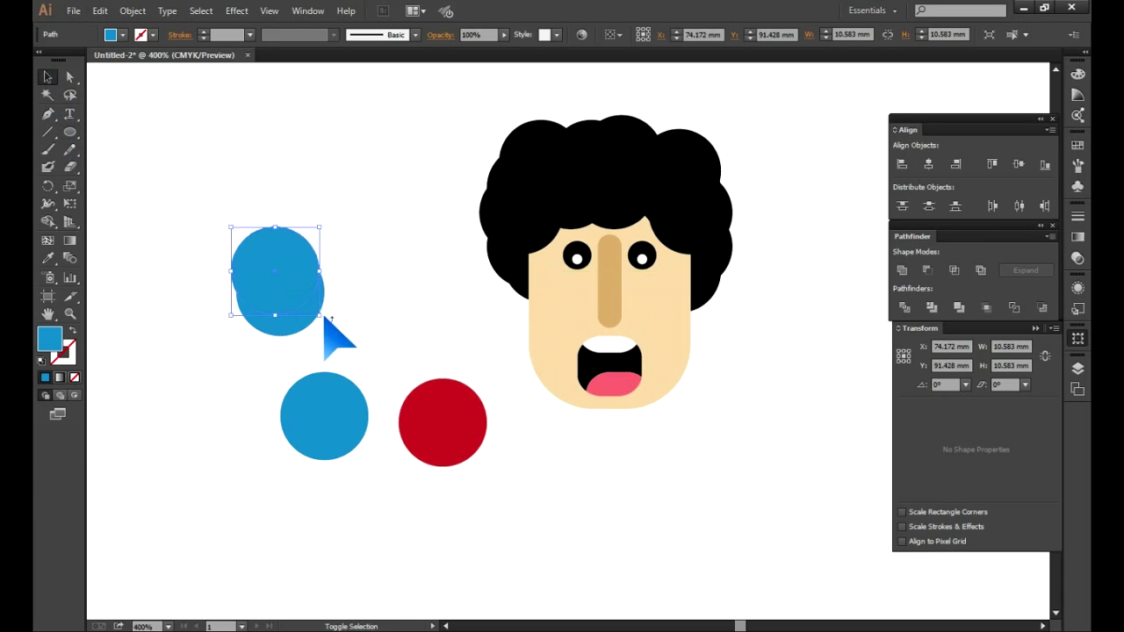
drag(308, 307, 308, 304)
drag(293, 284, 299, 304)
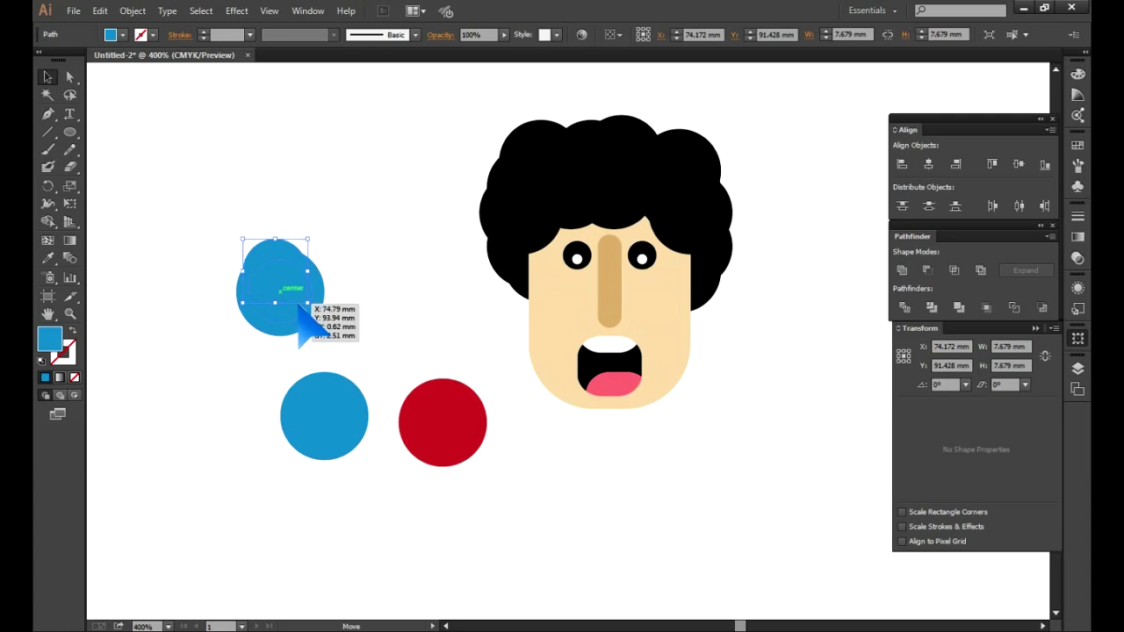
key(ctrl+z)
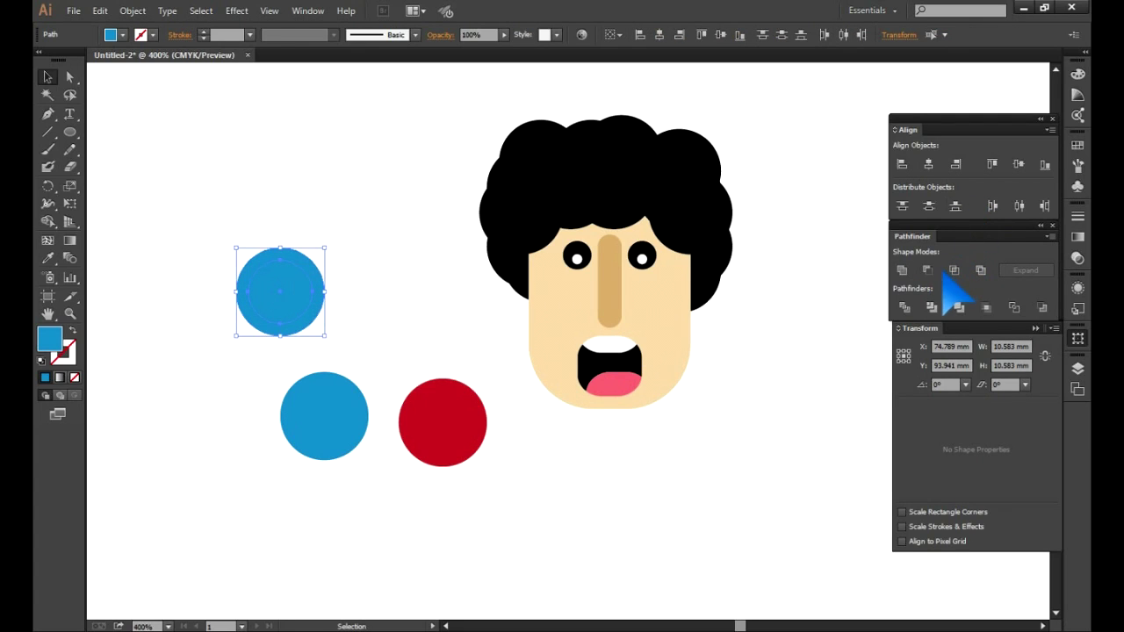
Make a ring with Minus Front, then subtract a rectangle to leave an arch.
click(927, 270)
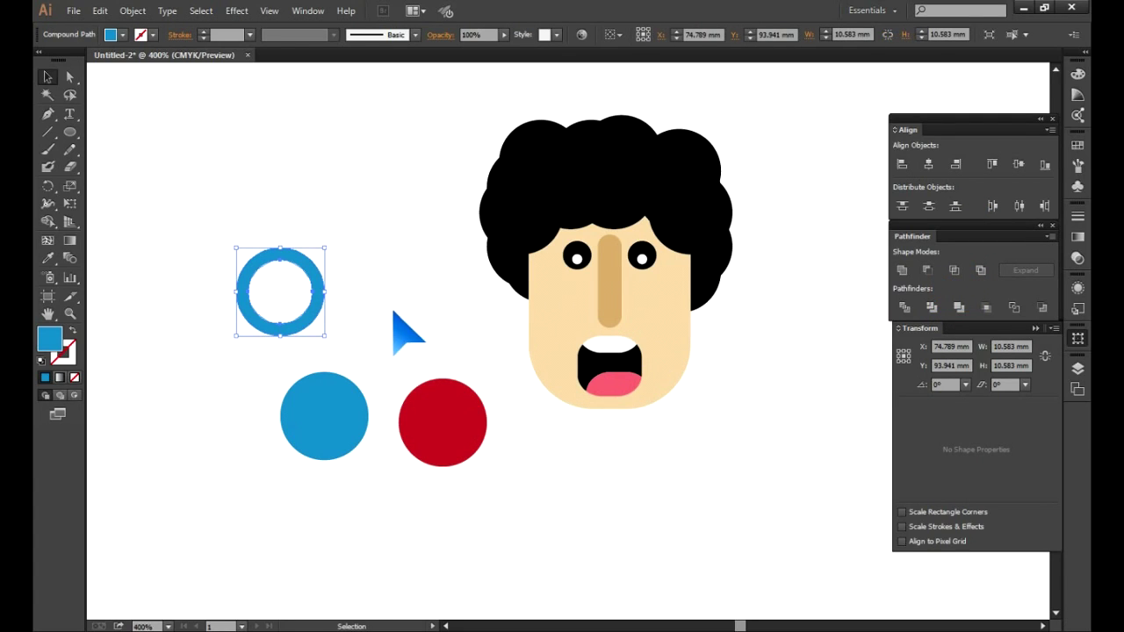
click(263, 307)
click(70, 131)
click(140, 131)
mouse_move(342, 339)
mouse_down()
mouse_move(191, 281)
mouse_move(201, 281)
mouse_up()
click(47, 76)
drag(196, 231, 296, 356)
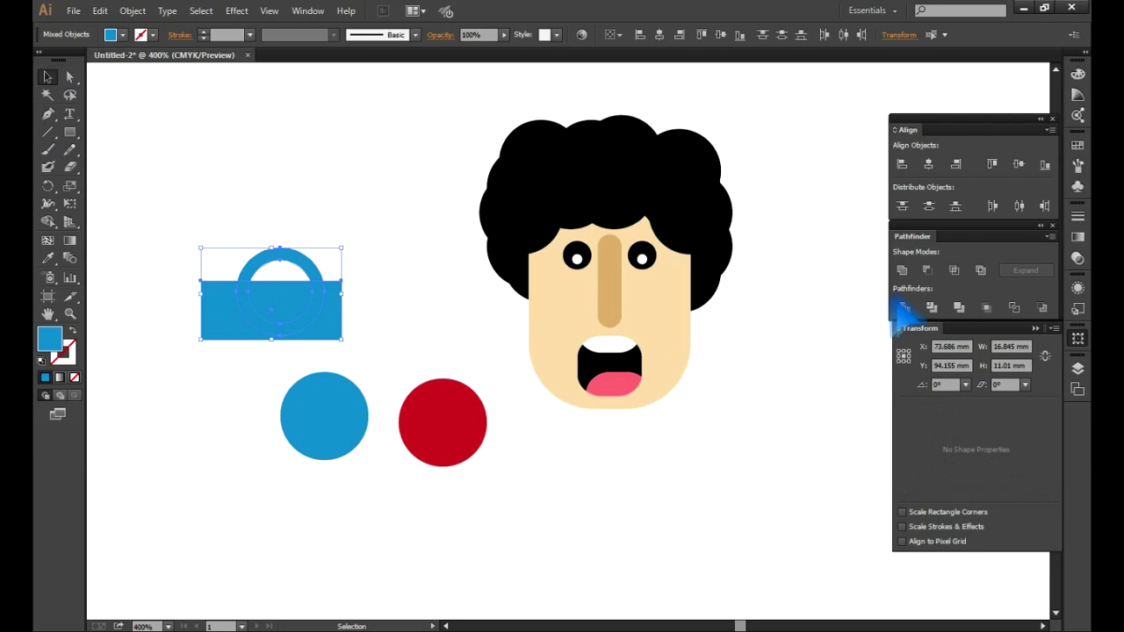
click(927, 269)
click(395, 312)
Move the arch between the two circles and send it to the back.
drag(282, 254, 400, 383)
right_click(400, 384)
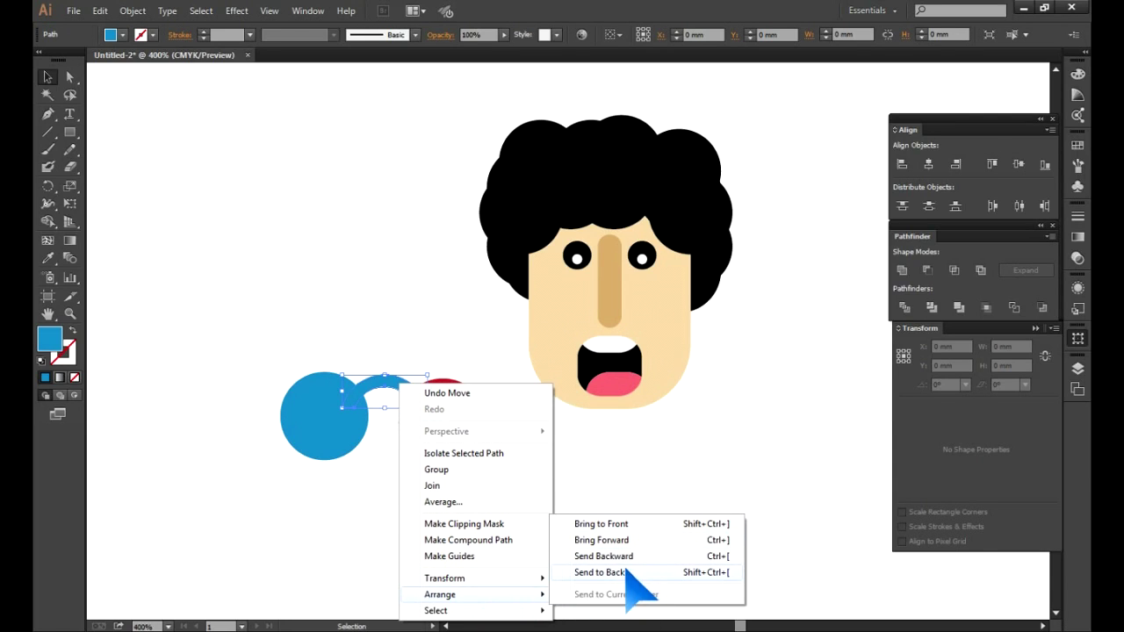
click(626, 571)
click(511, 532)
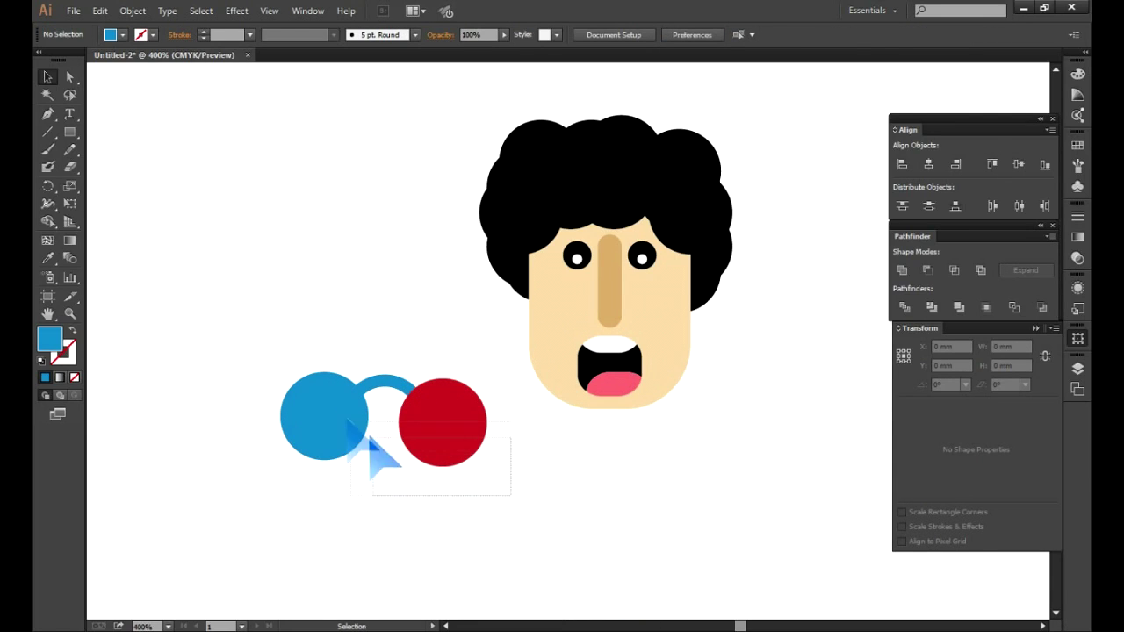
Scale the circles and arch down together, and draw a thin bar at upper left.
drag(287, 373, 286, 372)
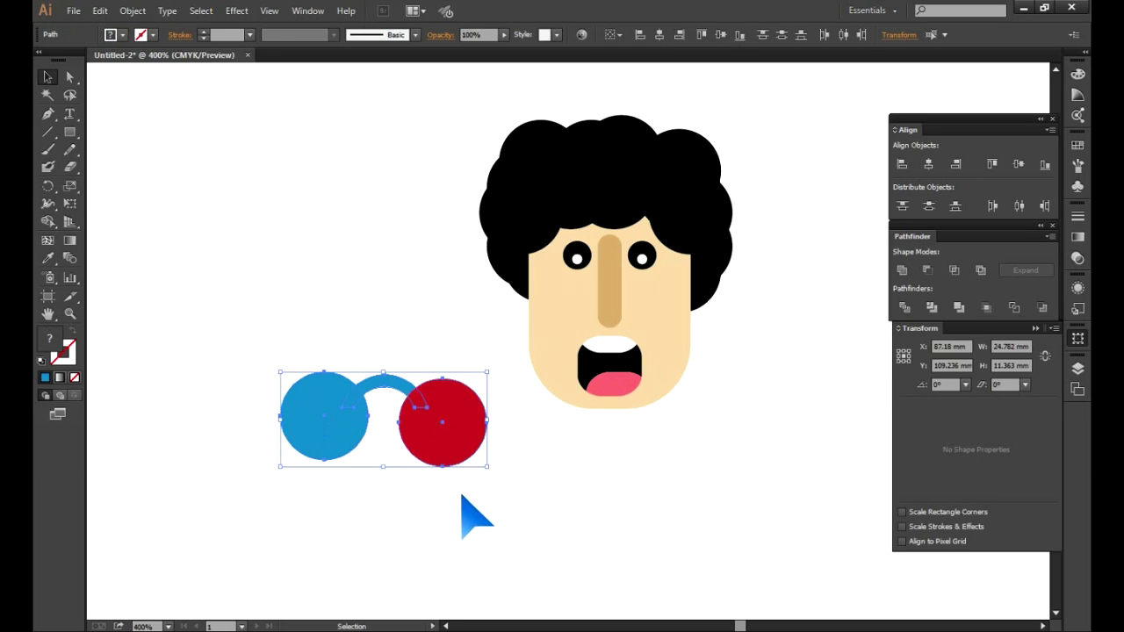
click(462, 497)
drag(515, 497, 303, 378)
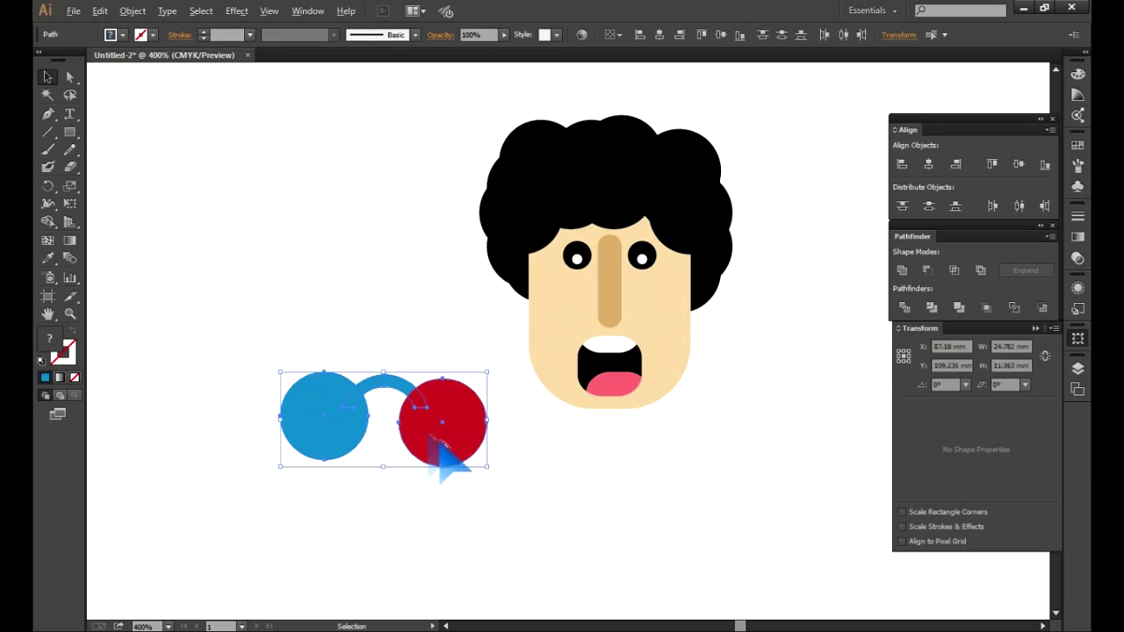
drag(485, 466, 470, 458)
click(479, 492)
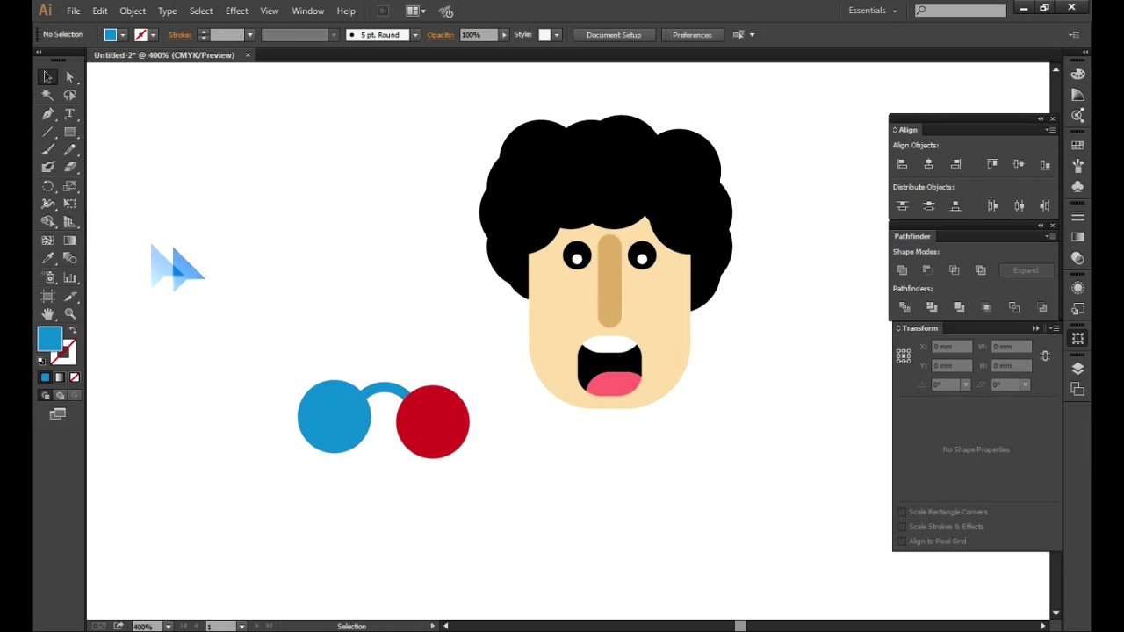
drag(70, 132, 105, 128)
Turn the thin bar into a narrow diagonal white stripe across the blue circle.
mouse_move(209, 163)
mouse_down()
mouse_move(180, 248)
mouse_move(185, 281)
mouse_up()
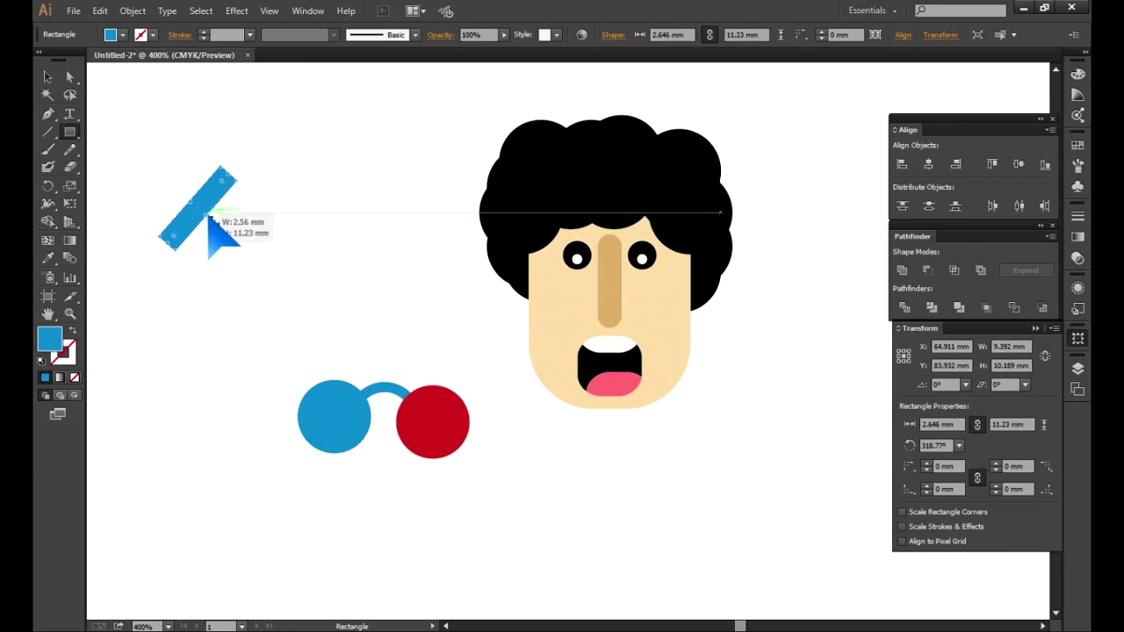
drag(208, 215, 204, 220)
click(110, 34)
click(62, 57)
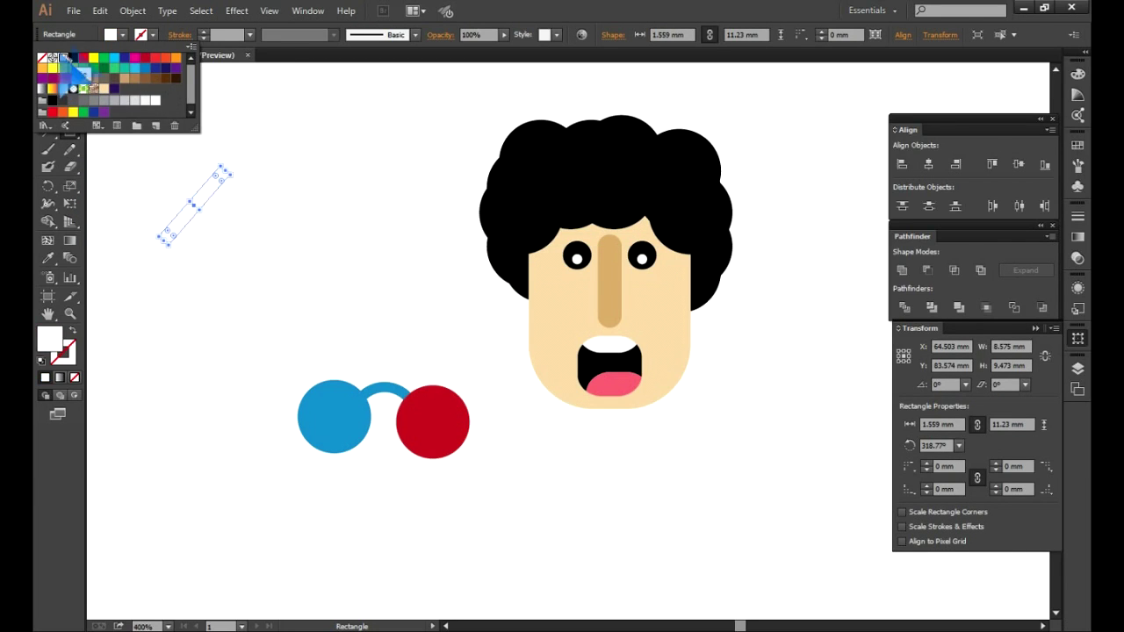
drag(200, 197, 330, 402)
Rearrange the circles and add a second white stripe across them.
drag(424, 431, 387, 309)
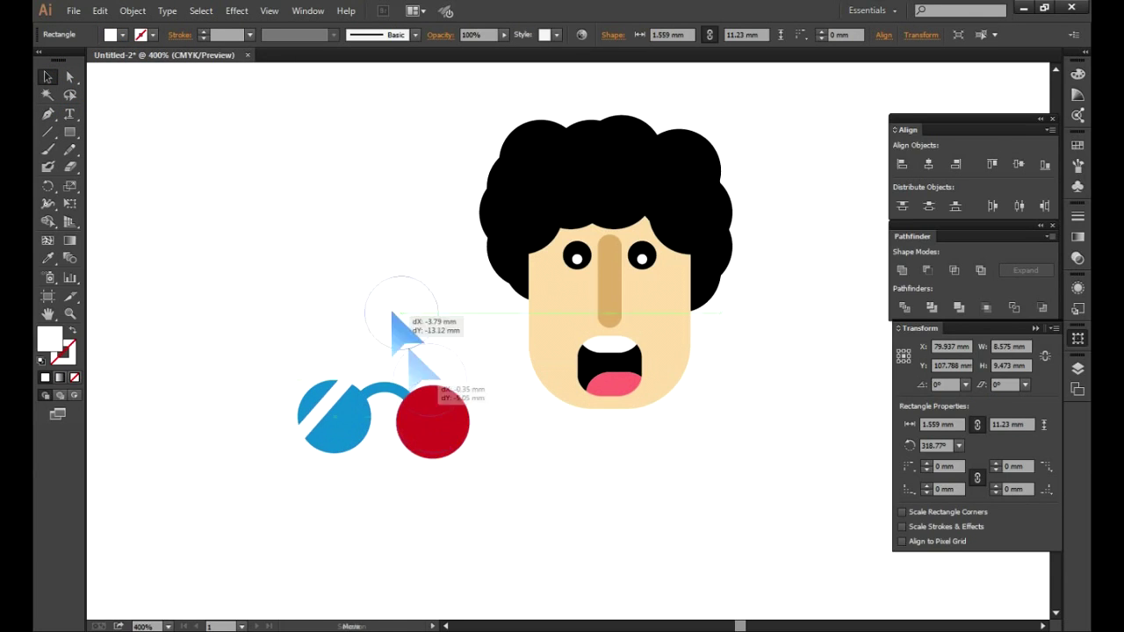
drag(395, 470, 285, 365)
mouse_move(369, 456)
mouse_down()
mouse_move(295, 329)
mouse_move(294, 299)
mouse_move(355, 386)
mouse_up()
drag(268, 285, 286, 295)
click(201, 326)
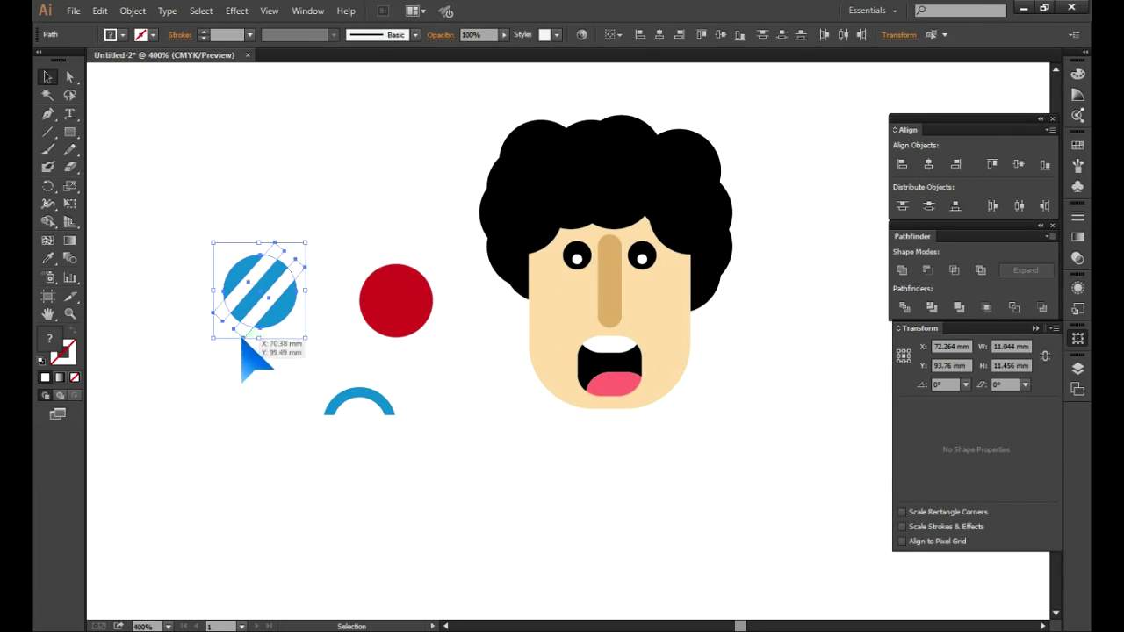
mouse_move(243, 343)
mouse_down()
mouse_move(260, 312)
mouse_move(401, 324)
mouse_up()
click(443, 351)
Group the two striped circles, then ungroup the resulting pieces.
drag(217, 294, 220, 293)
key(ctrl+g)
drag(251, 220, 399, 322)
right_click(400, 308)
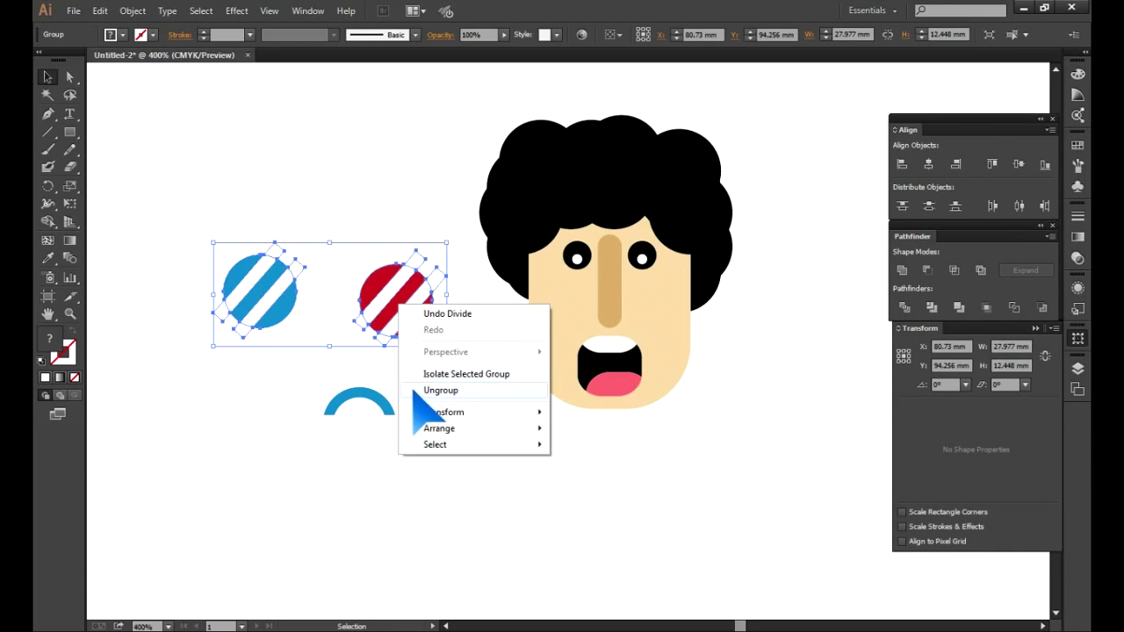
click(421, 391)
Delete the leftover stripe fragments on the blue and red circles.
click(290, 263)
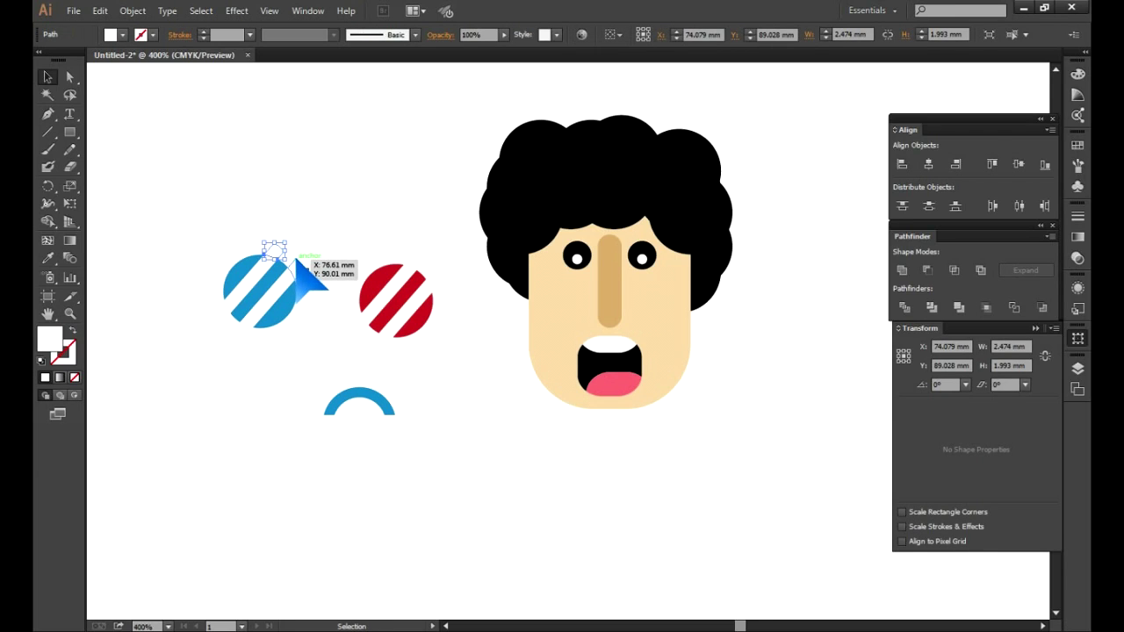
key(Delete)
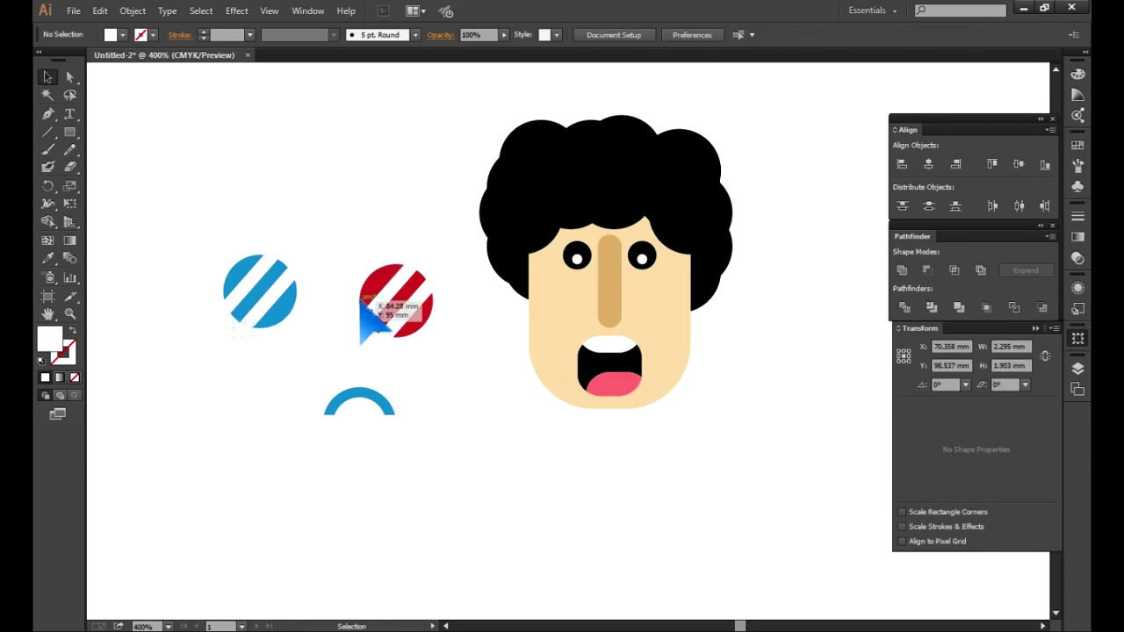
click(384, 341)
key(Delete)
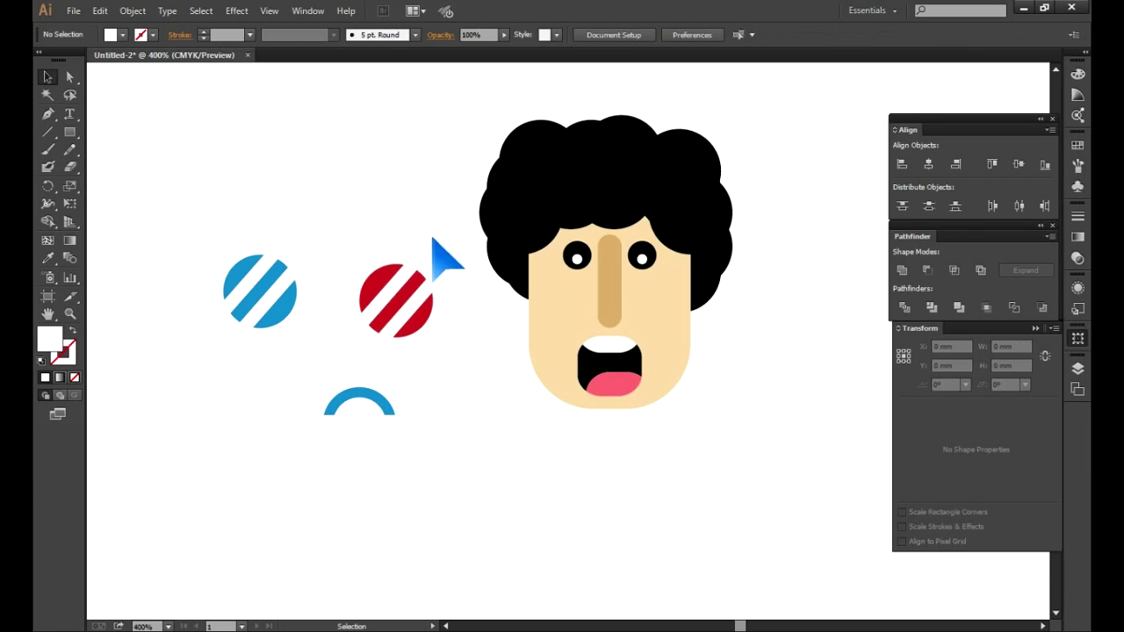
drag(222, 346, 224, 344)
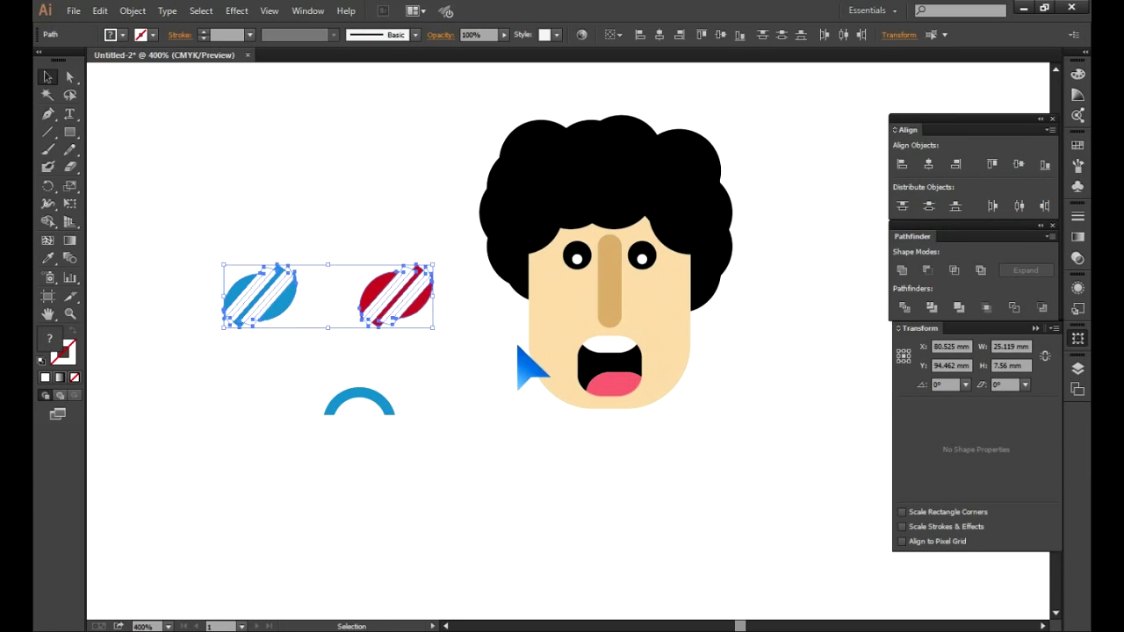
Move the red lens closer to the blue one and delete the old blue arc.
click(437, 357)
click(386, 323)
drag(386, 323, 332, 298)
click(406, 371)
mouse_move(364, 393)
mouse_down()
mouse_move(316, 256)
mouse_move(338, 255)
mouse_up()
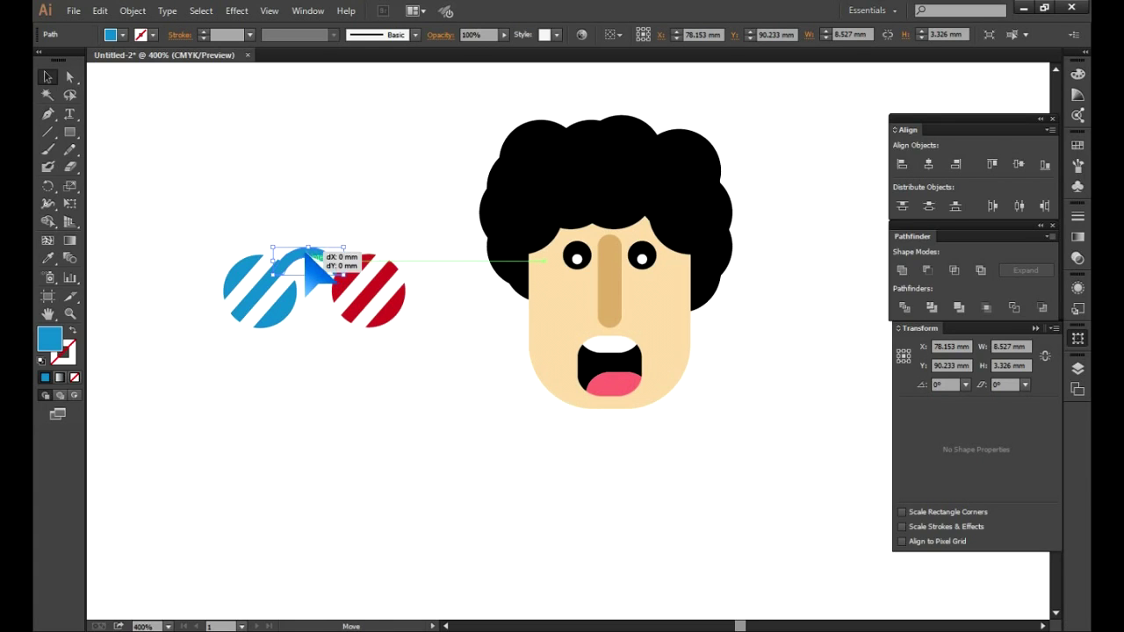
drag(307, 253, 325, 220)
key(Delete)
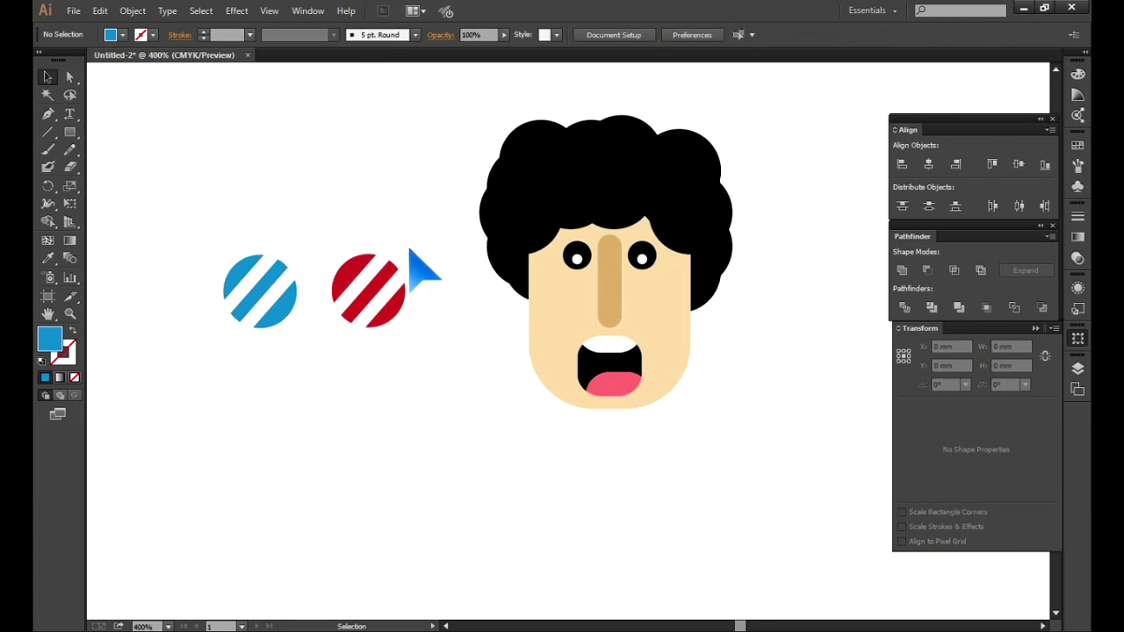
Shrink the two striped lenses, try them over the eyes, then set them left of the face.
drag(245, 344, 246, 341)
mouse_move(274, 309)
mouse_down()
mouse_move(290, 414)
mouse_move(314, 434)
mouse_up()
mouse_move(446, 452)
mouse_down()
mouse_move(420, 440)
mouse_move(632, 272)
mouse_move(650, 265)
mouse_move(677, 283)
mouse_move(650, 275)
mouse_move(684, 265)
mouse_up()
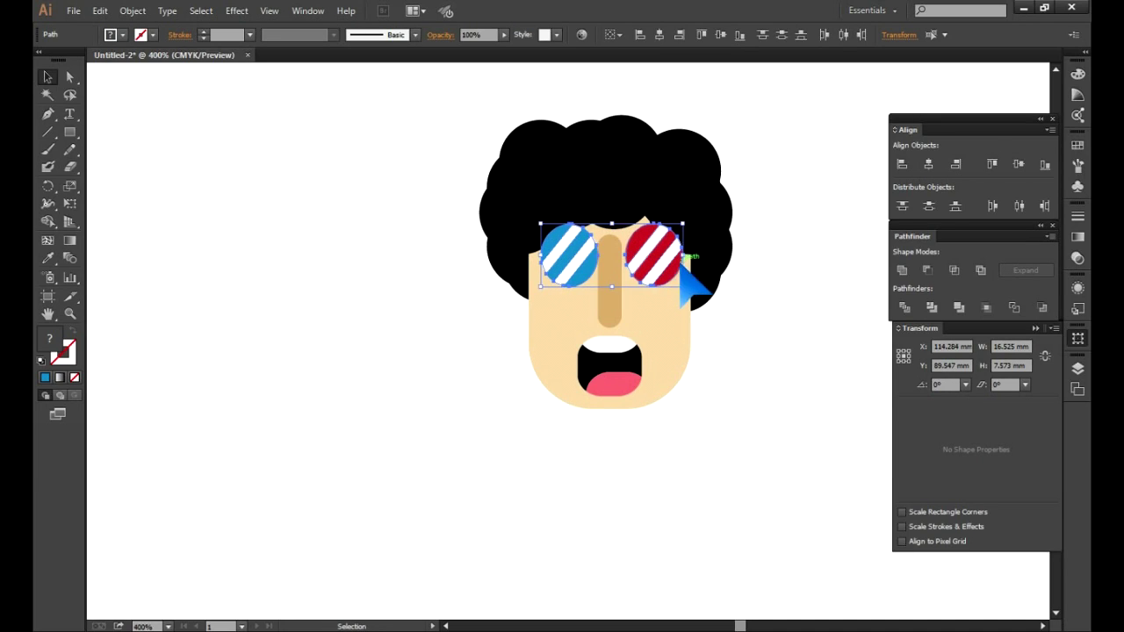
drag(548, 261, 300, 335)
drag(437, 360, 447, 376)
drag(404, 329, 381, 378)
click(129, 187)
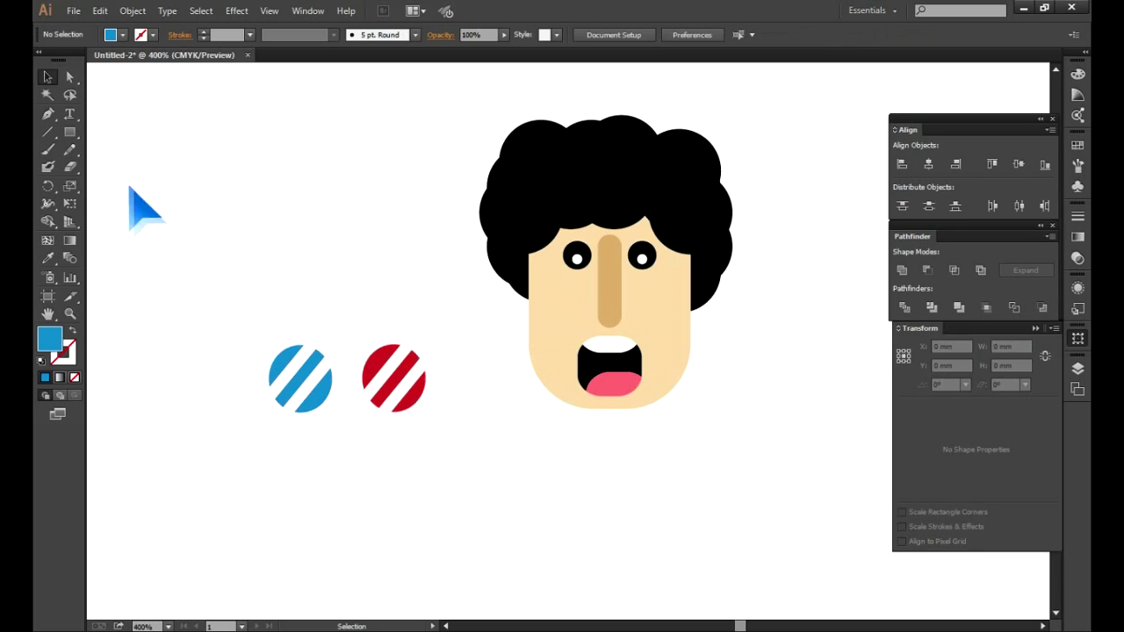
Draw a new smaller blue circle and turn it into a ring.
drag(70, 132, 106, 167)
mouse_move(188, 167)
mouse_down()
mouse_move(251, 243)
mouse_move(263, 241)
mouse_up()
click(48, 76)
mouse_move(236, 178)
mouse_down()
mouse_move(243, 213)
mouse_move(684, 229)
mouse_up()
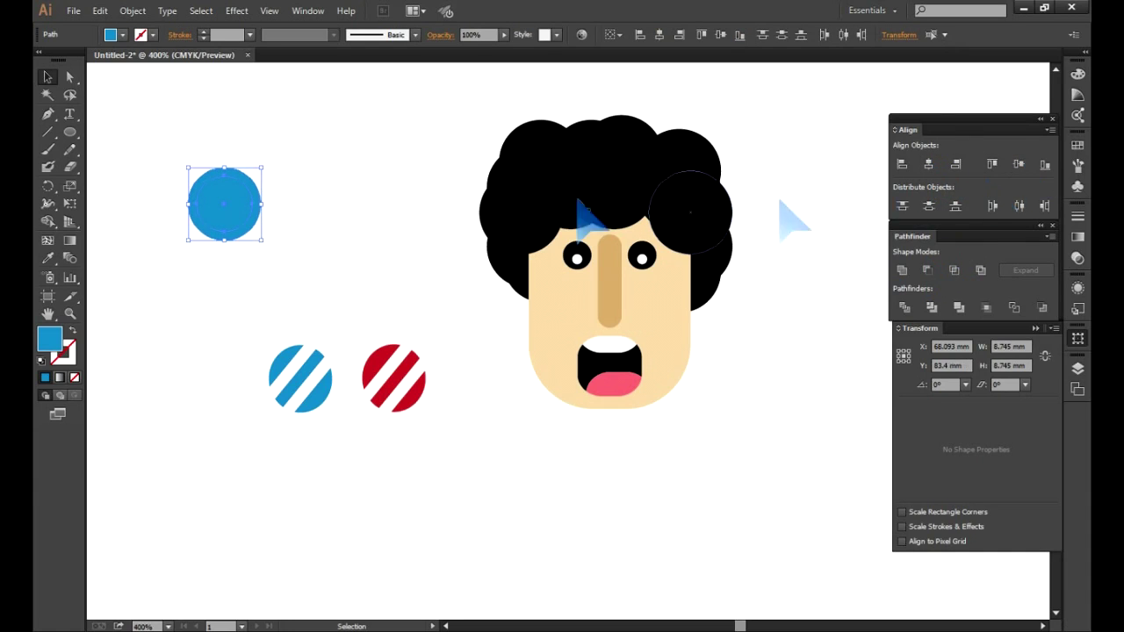
click(928, 270)
click(446, 275)
Subtract a rectangle over the ring's lower half to form an arch.
mouse_move(69, 132)
mouse_down()
mouse_move(90, 145)
mouse_move(110, 131)
mouse_up()
drag(286, 270, 166, 194)
click(47, 76)
drag(158, 150, 276, 238)
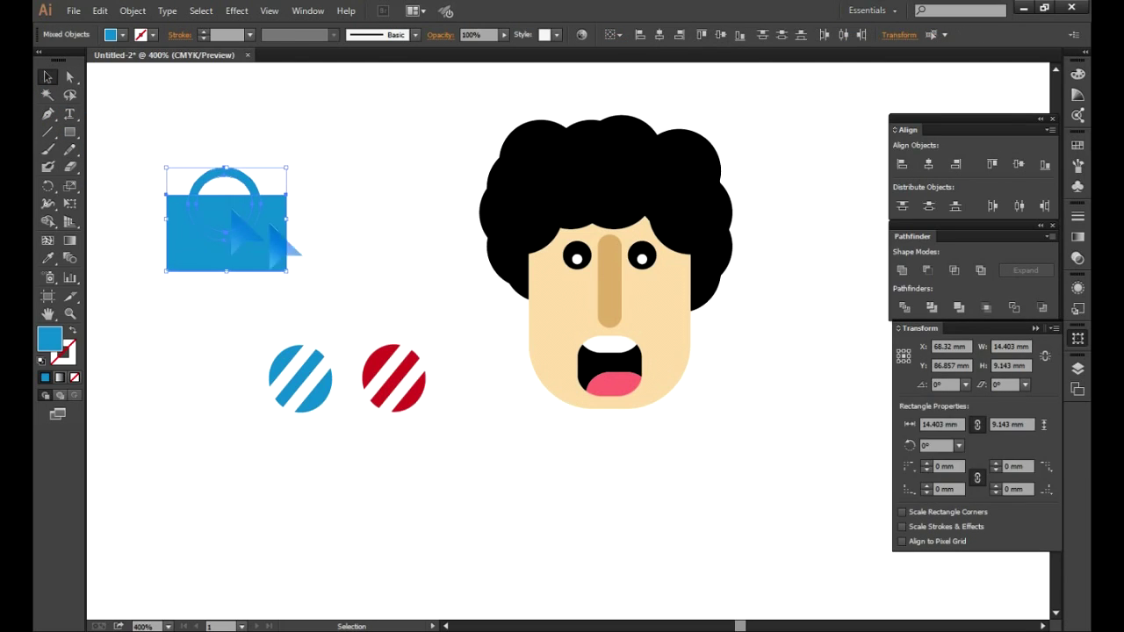
click(927, 270)
click(300, 195)
Place the arch behind the lenses as a bridge and move the glasses onto the face.
drag(229, 180, 352, 370)
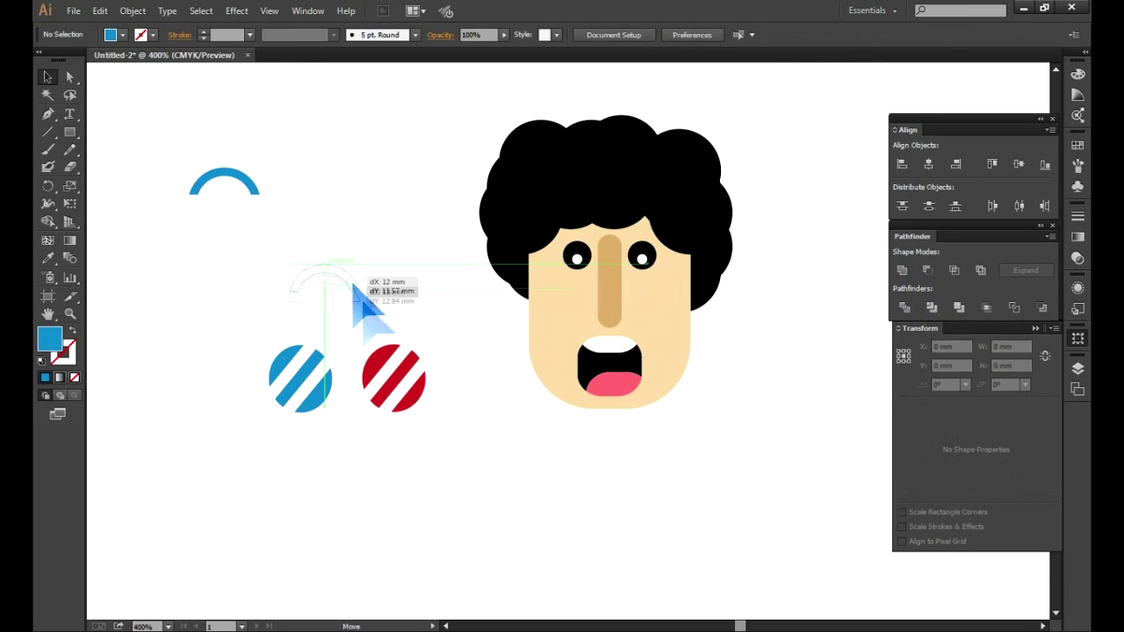
right_click(352, 369)
mouse_move(392, 576)
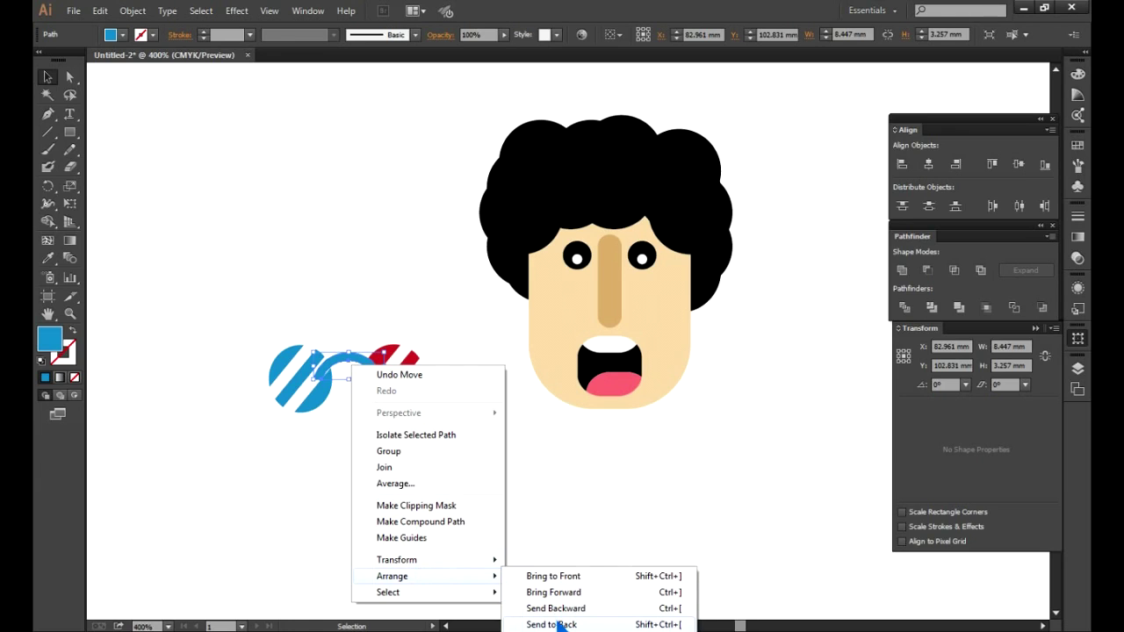
click(559, 624)
drag(447, 451, 264, 338)
mouse_move(315, 391)
mouse_down()
mouse_move(580, 273)
mouse_move(581, 255)
mouse_up()
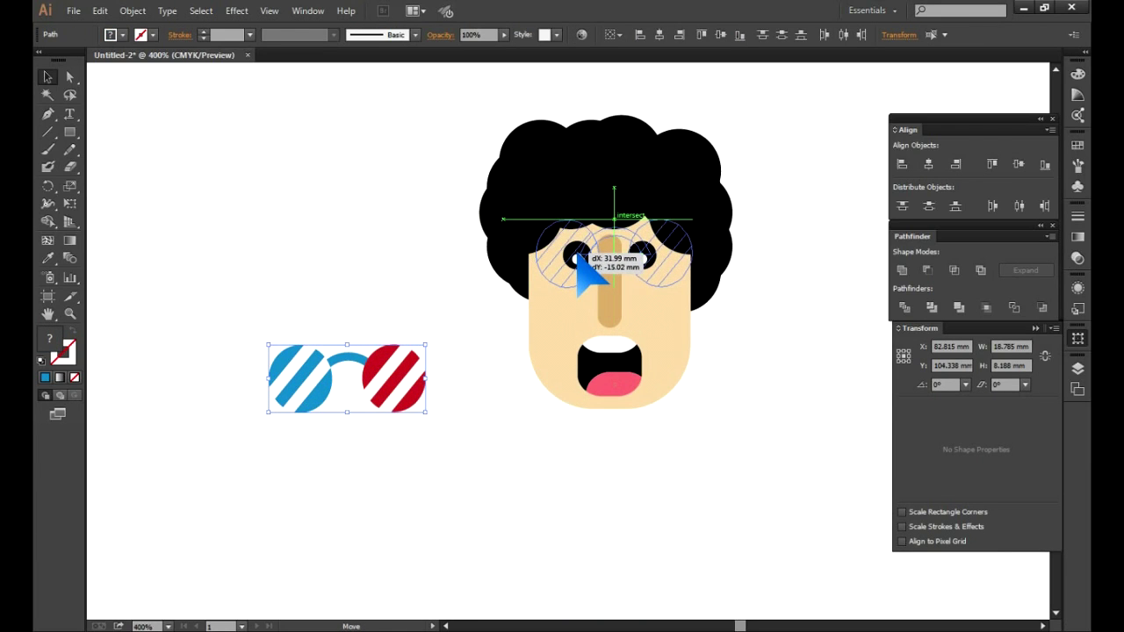
Position the glasses over the eyes and bring them in front of the nose.
drag(578, 256, 601, 307)
right_click(658, 267)
click(655, 283)
drag(663, 271, 657, 274)
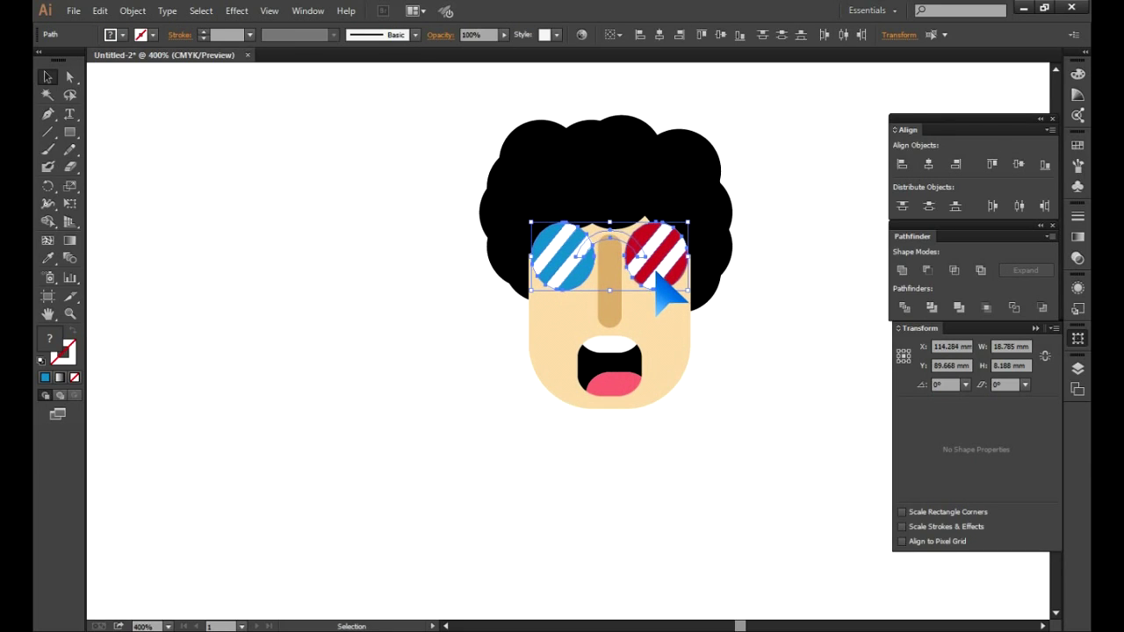
right_click(650, 268)
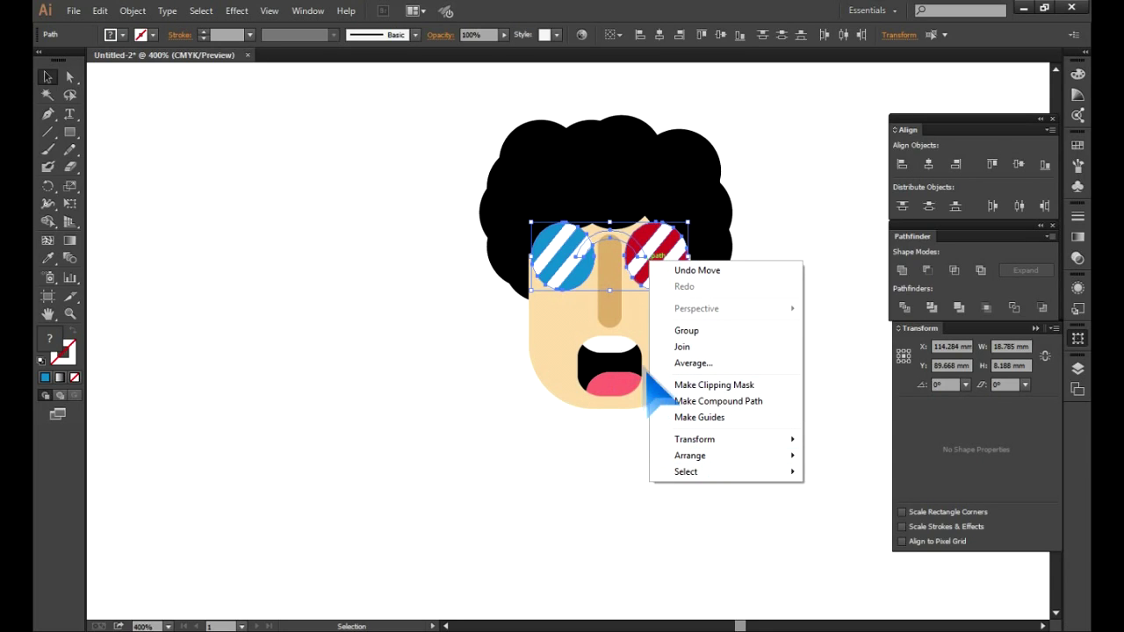
click(853, 457)
click(725, 440)
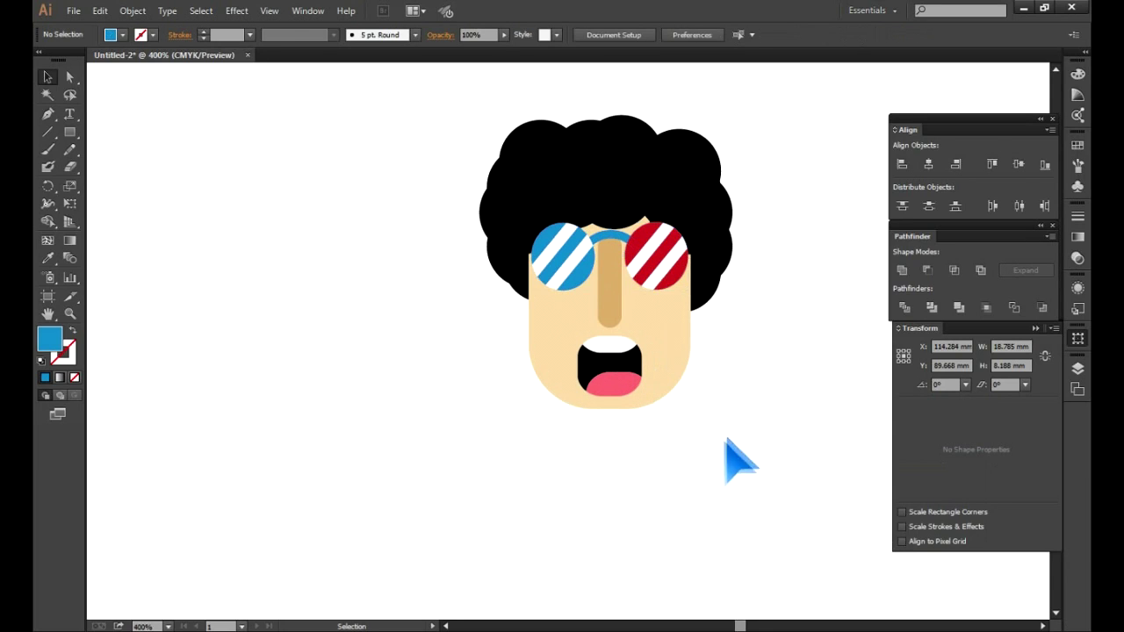
Set both striped lenses to 80% opacity.
click(654, 263)
scroll(529, 303, up, 2)
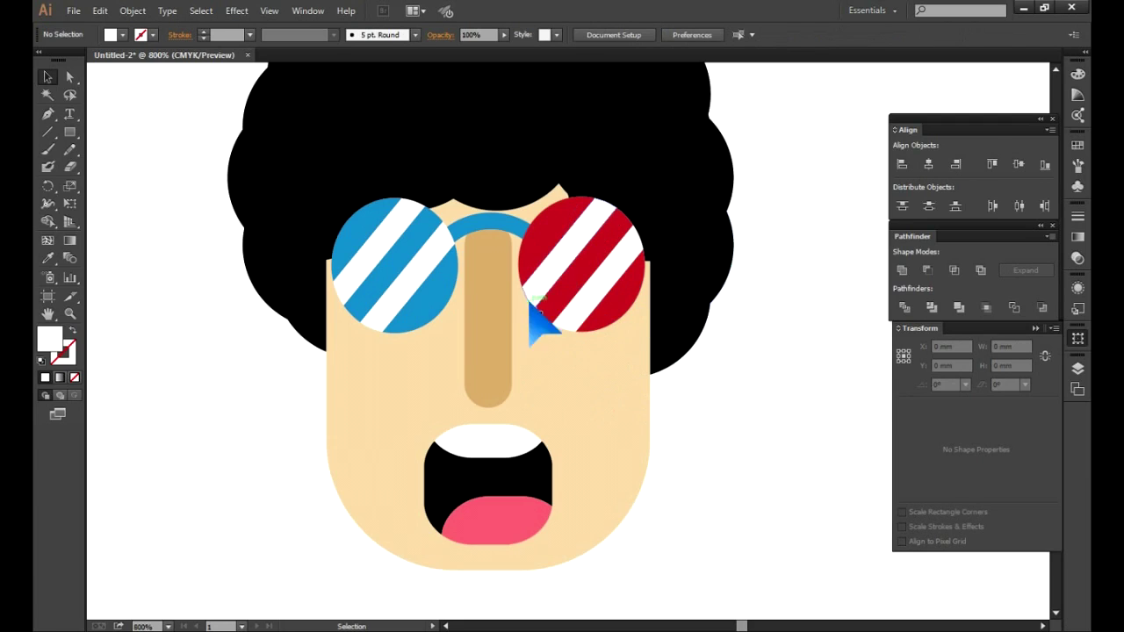
click(533, 296)
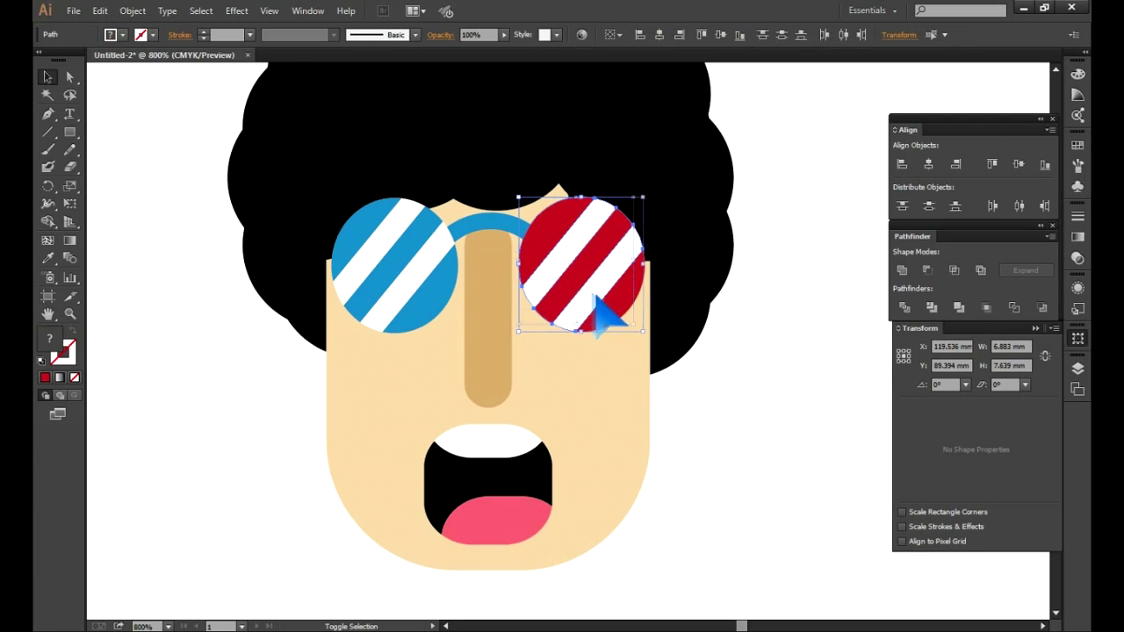
shift+click(420, 272)
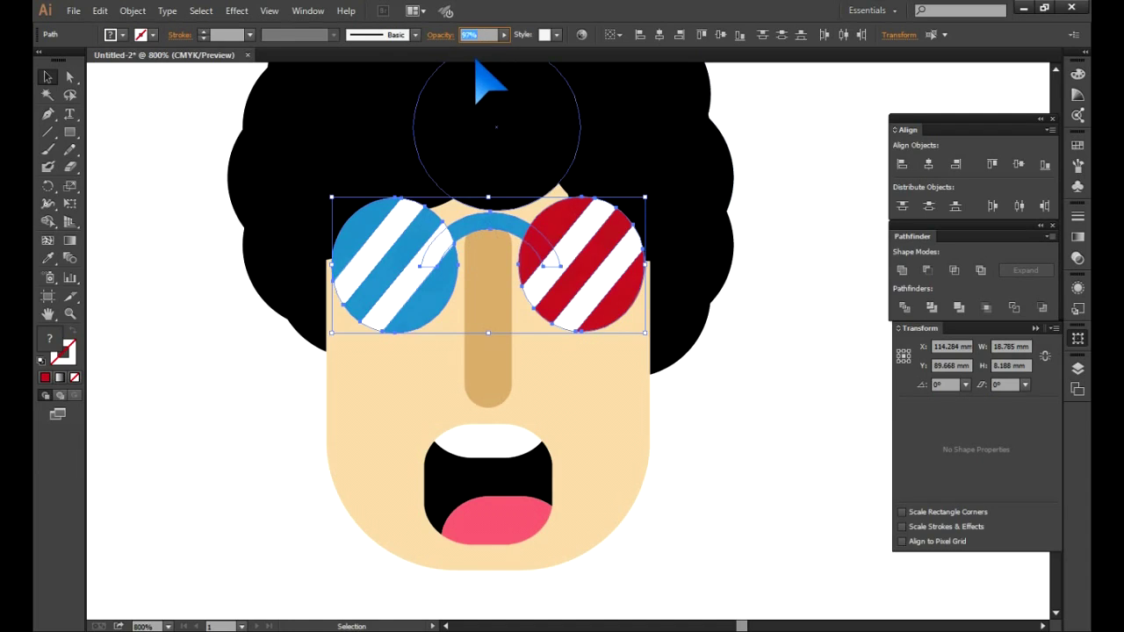
text(80)
key(Return)
Restore the lenses to 100% opacity and zoom out to 200%.
key(ctrl+z)
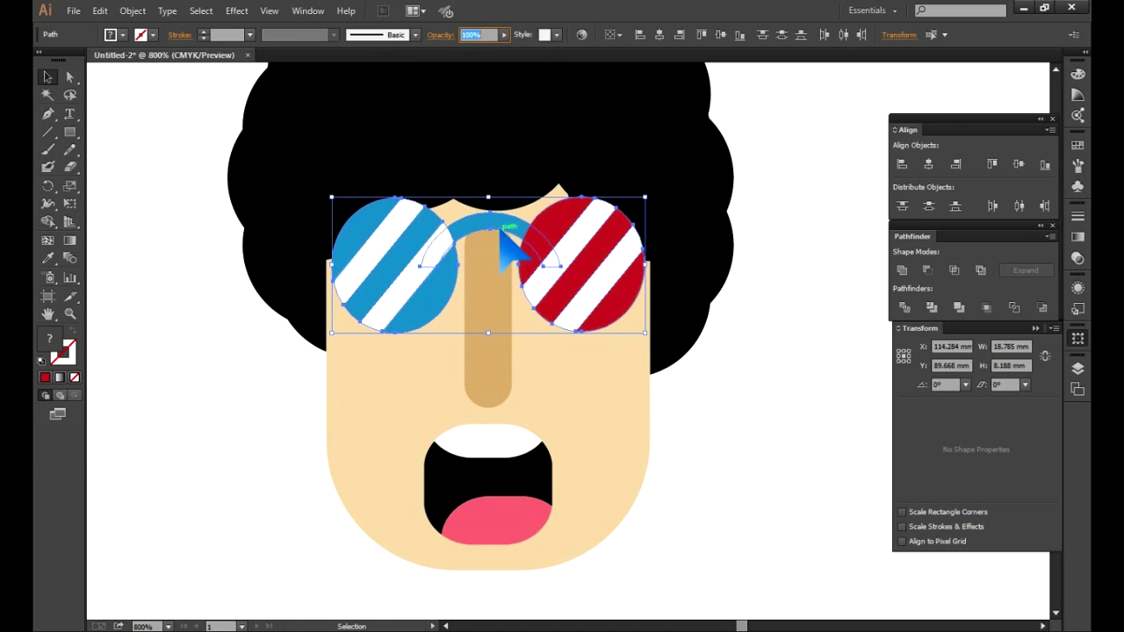
click(753, 409)
key(ctrl+minus)
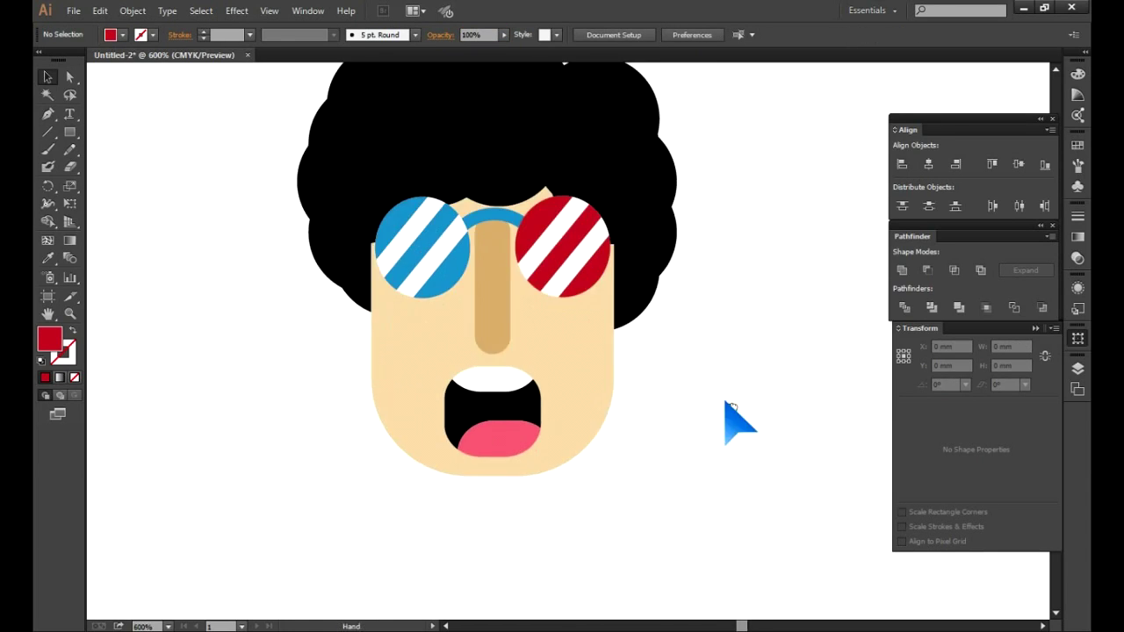
key(ctrl+minus)
key(ctrl+minus)
key(ctrl+minus)
Draw a dark grey rounded rectangle at the left.
drag(71, 132, 118, 148)
drag(206, 226, 380, 346)
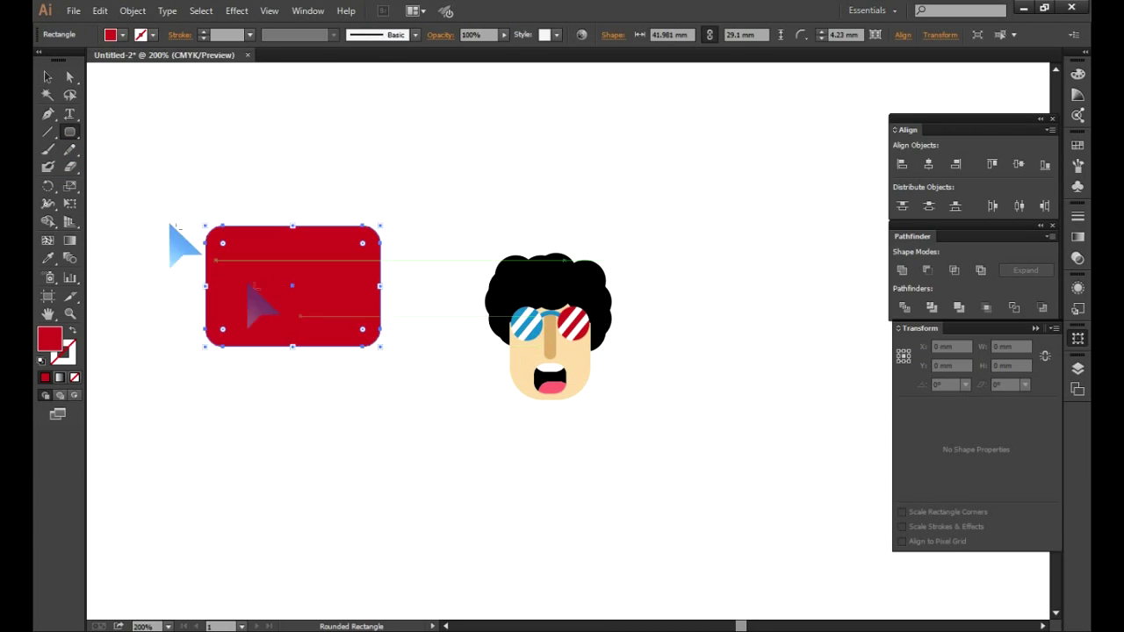
click(112, 35)
click(78, 101)
click(47, 77)
drag(287, 296, 283, 301)
Draw a tall thin purple rounded bar right of the face.
click(93, 140)
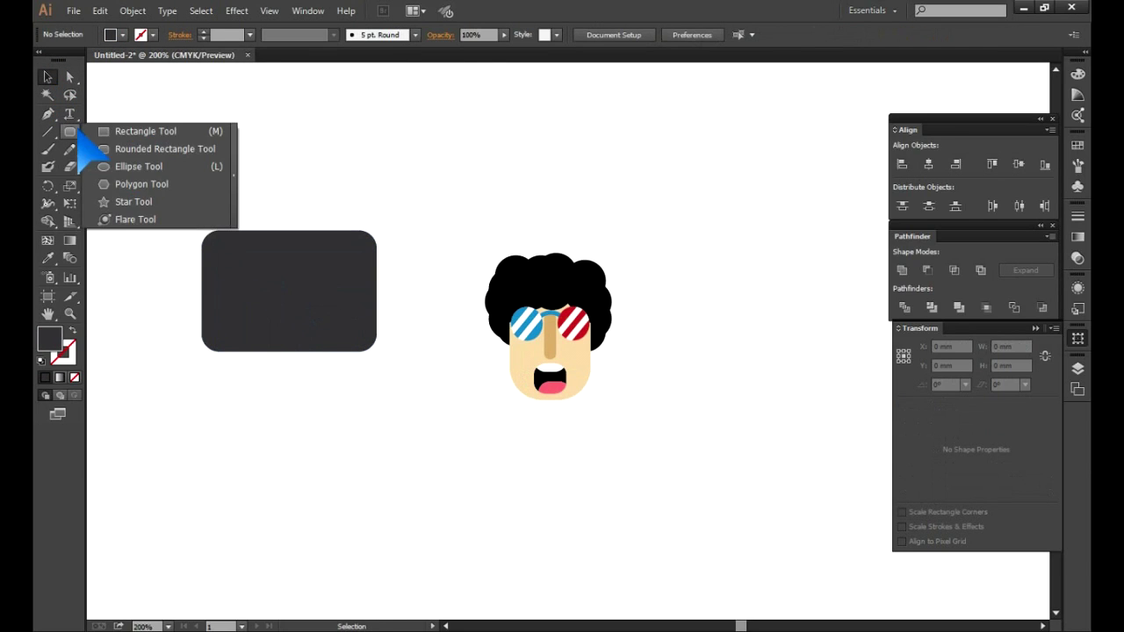
click(115, 148)
mouse_move(702, 303)
mouse_down()
mouse_move(716, 438)
mouse_move(720, 397)
mouse_up()
click(122, 35)
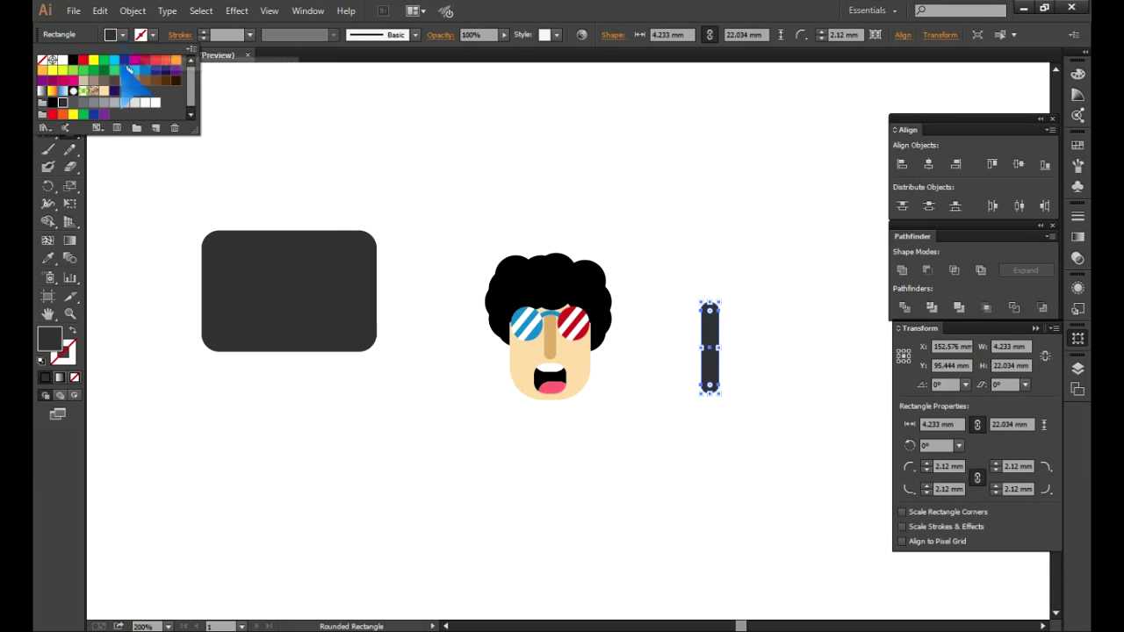
click(105, 114)
Draw a purple body rectangle below the face and send it behind.
click(122, 35)
drag(70, 132, 123, 131)
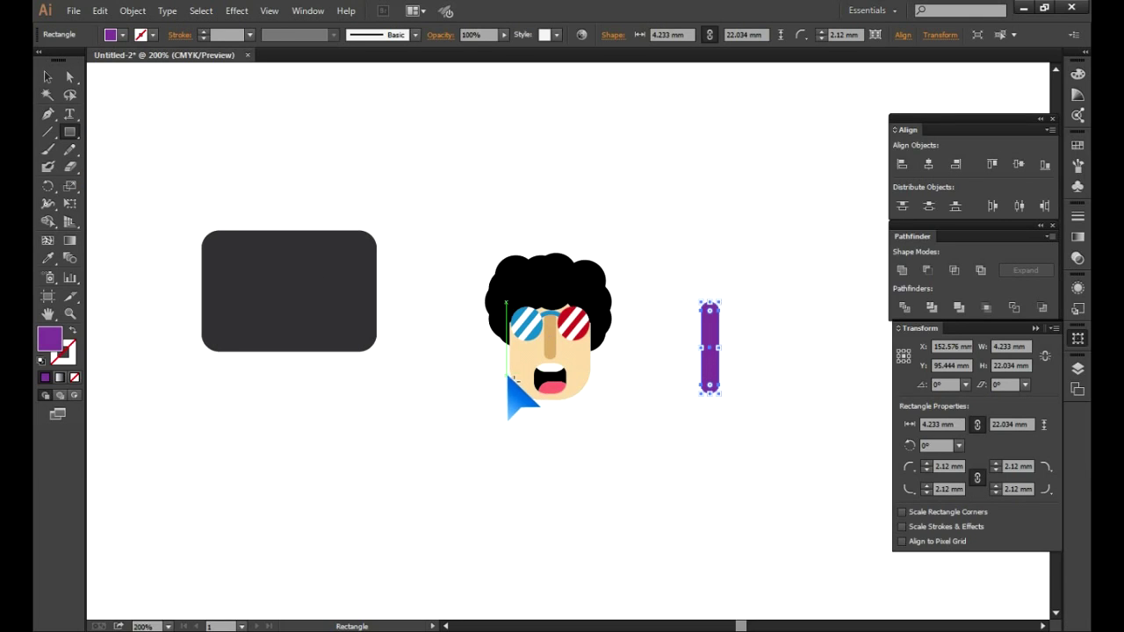
drag(510, 375, 599, 475)
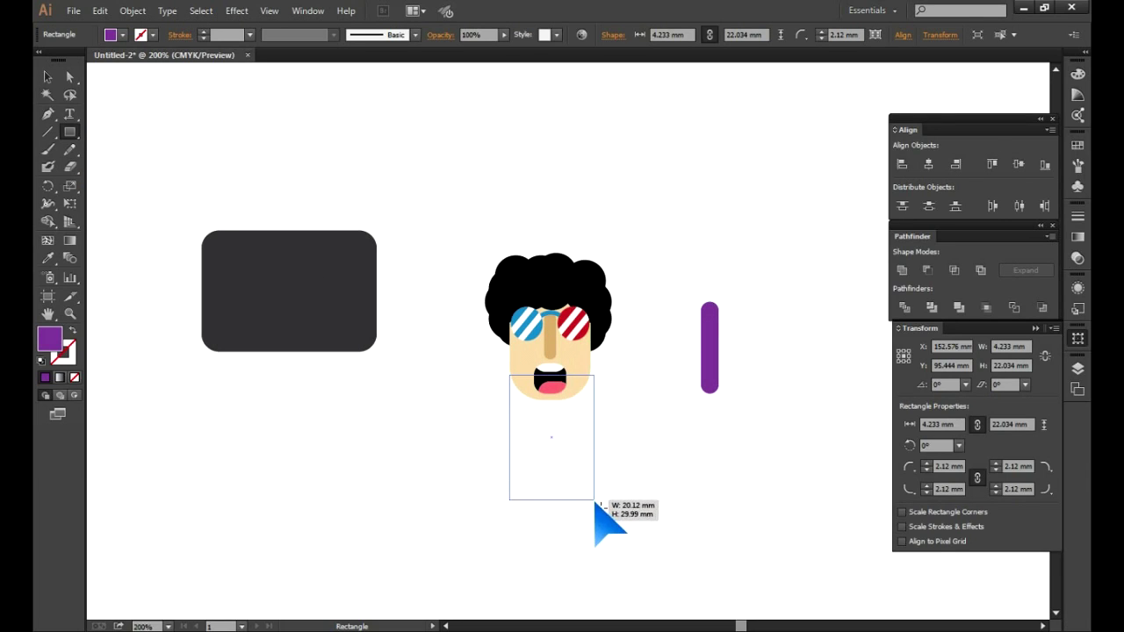
drag(592, 468, 590, 467)
right_click(584, 452)
click(773, 470)
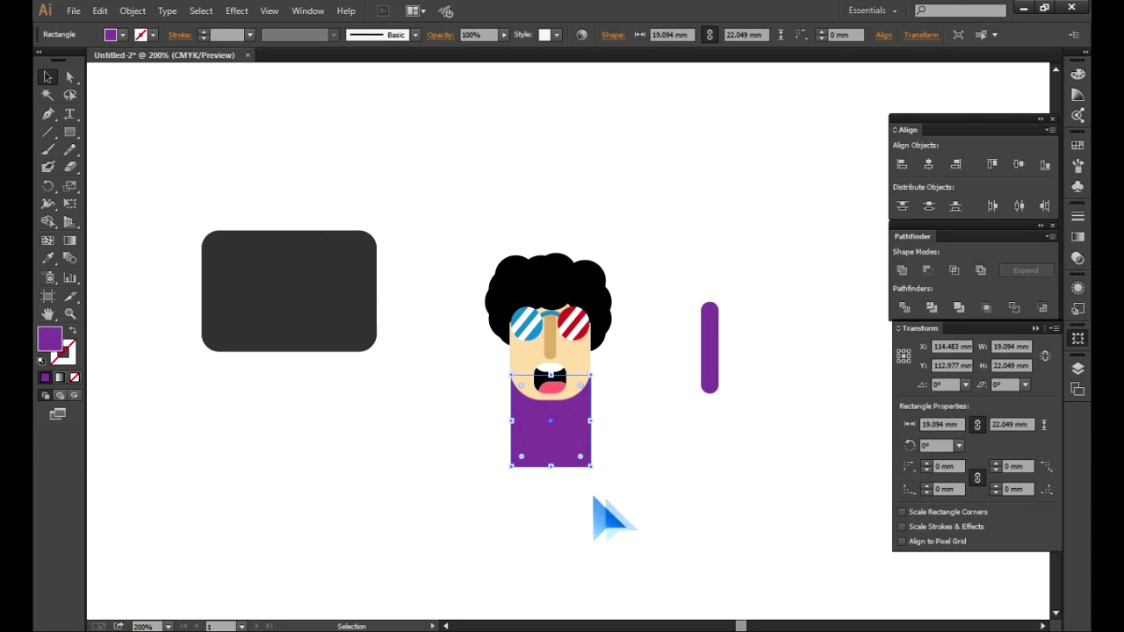
click(654, 514)
drag(69, 131, 123, 176)
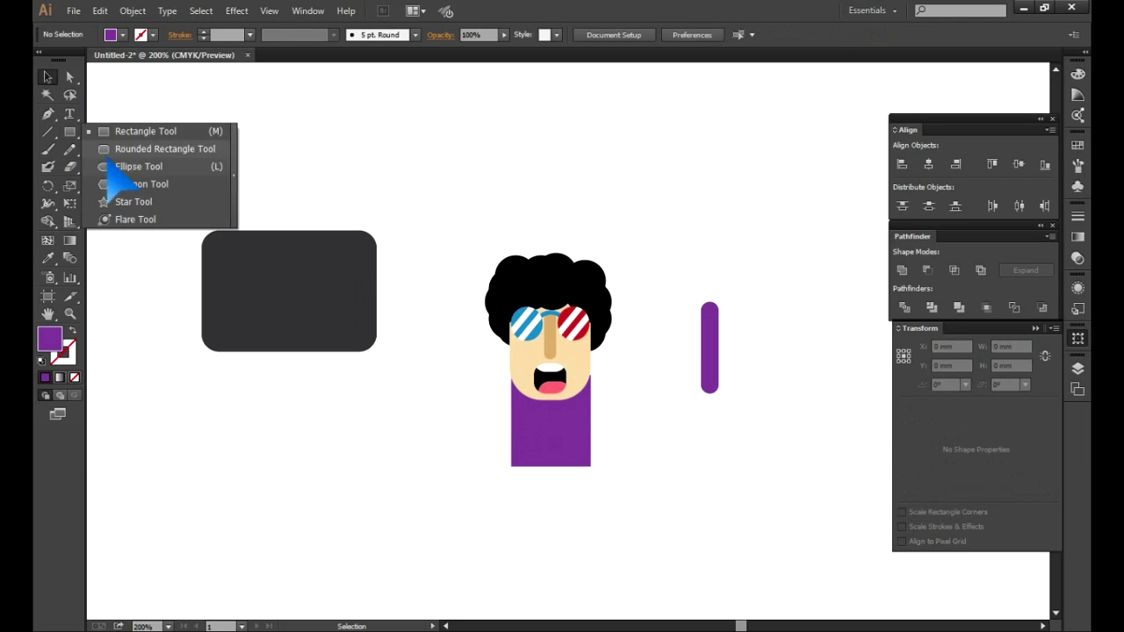
Draw a small peach rounded rectangle and place it under the mouth as the neck.
click(112, 153)
drag(339, 147, 369, 167)
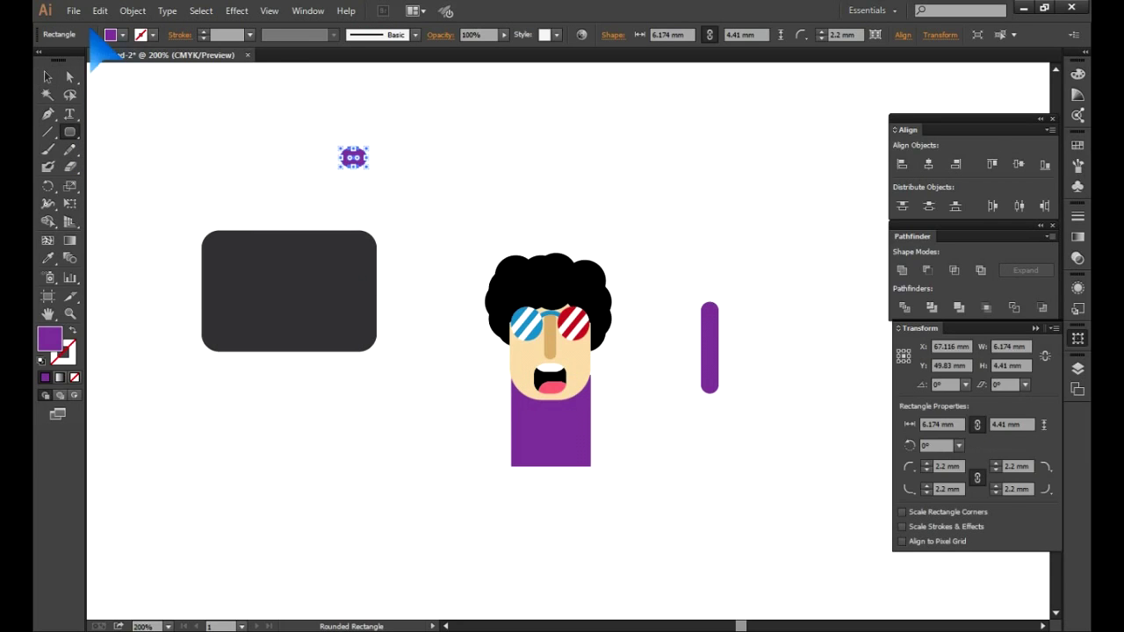
click(112, 34)
click(103, 107)
key(v)
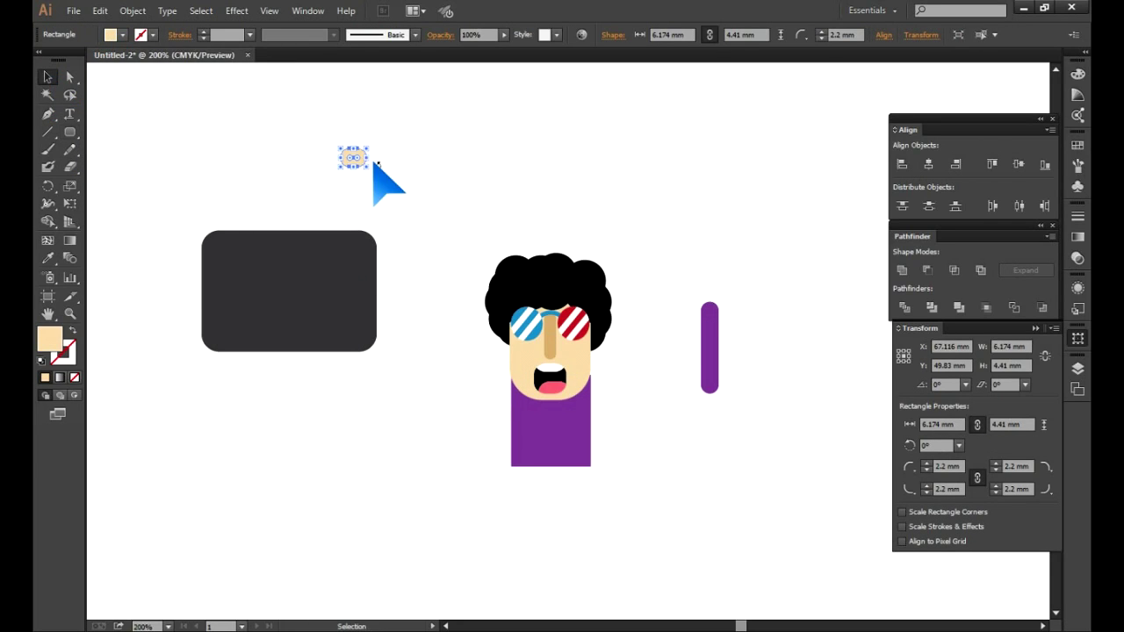
drag(353, 160, 551, 406)
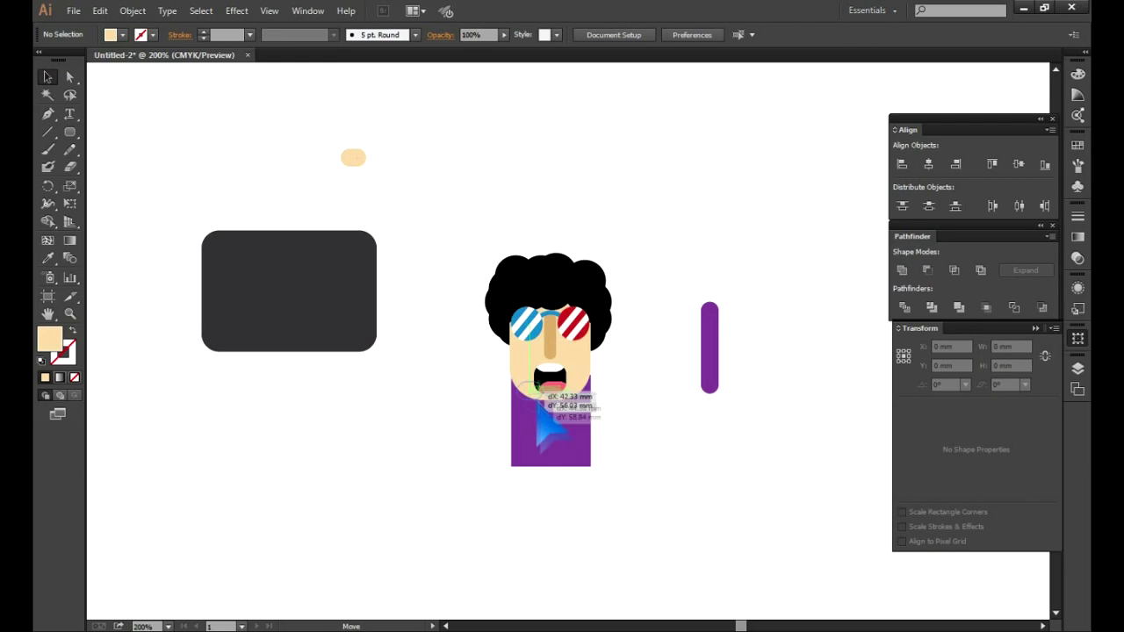
click(571, 451)
click(627, 447)
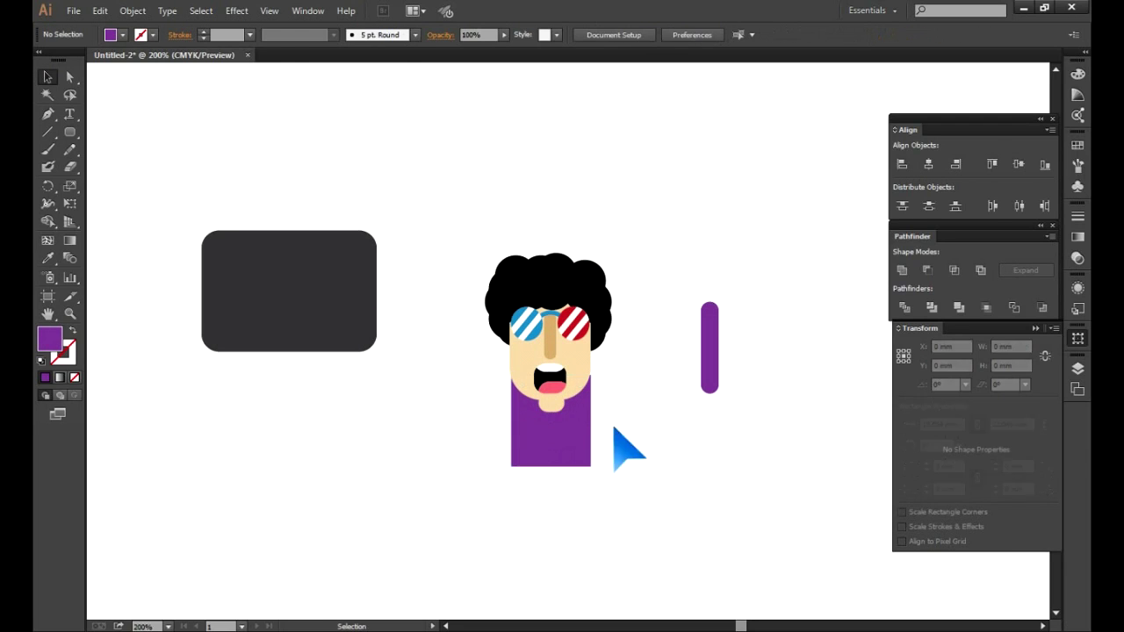
click(556, 418)
Tilt the purple bar into an arm beside the body and send it behind the body.
drag(709, 369, 646, 369)
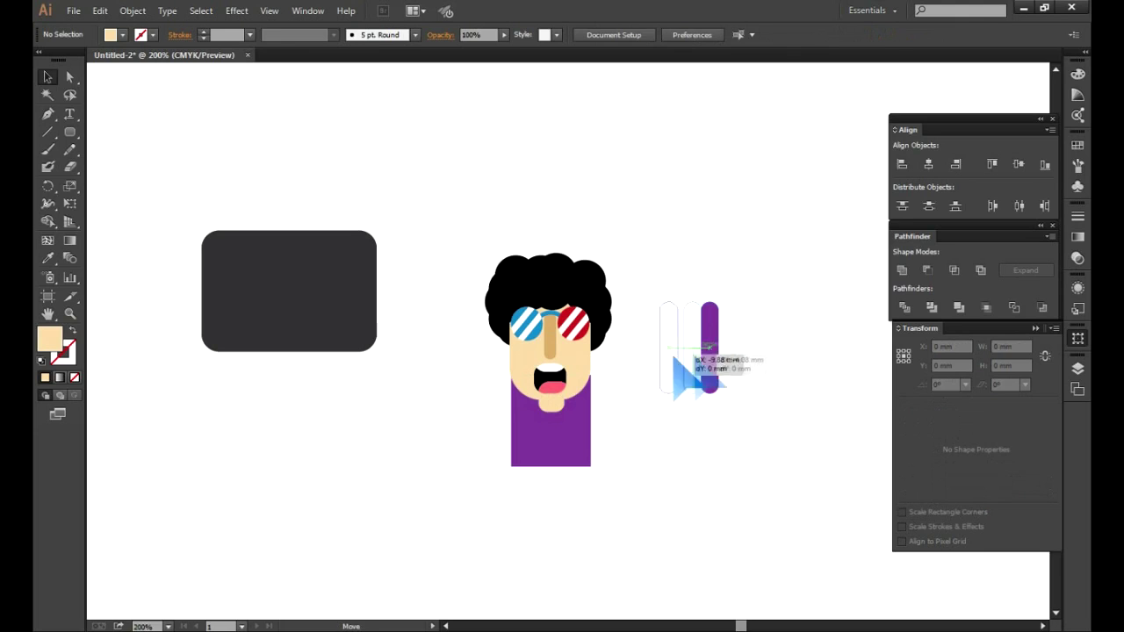
mouse_move(665, 406)
mouse_down()
mouse_move(636, 409)
mouse_move(594, 382)
mouse_move(611, 397)
mouse_up()
right_click(615, 372)
mouse_move(637, 585)
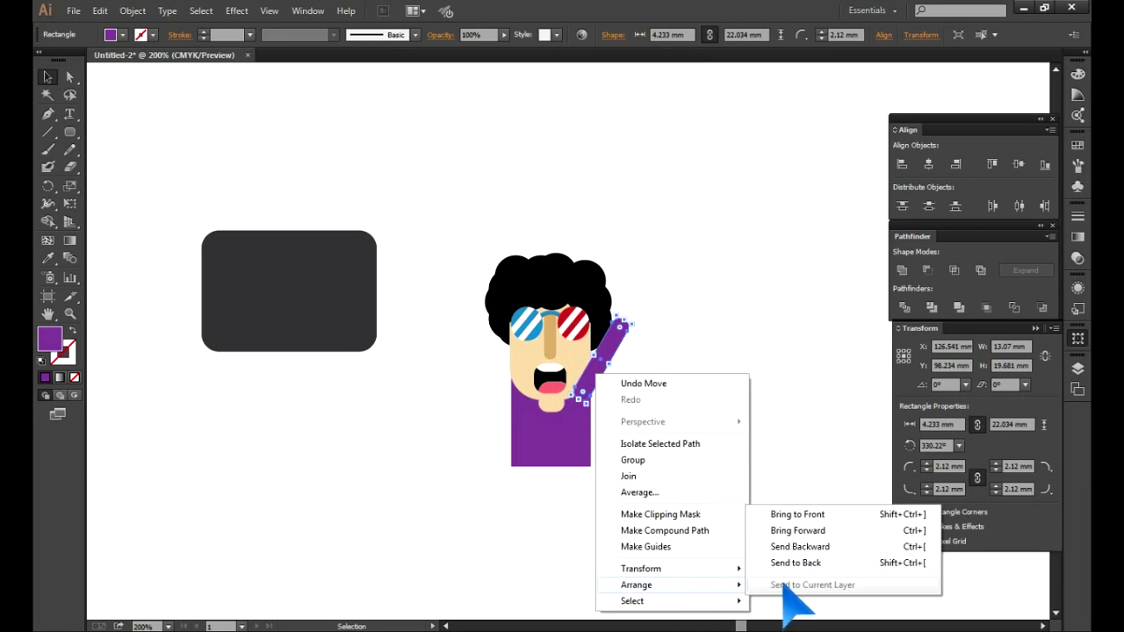
click(781, 564)
click(654, 431)
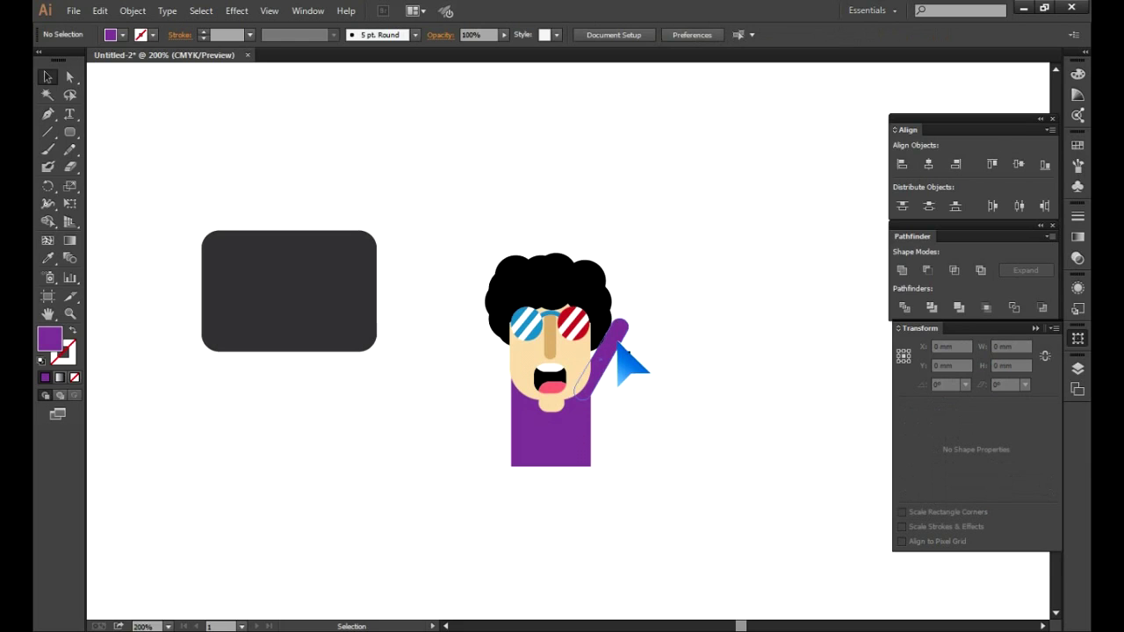
click(617, 344)
mouse_move(639, 328)
mouse_down()
mouse_move(615, 364)
mouse_move(645, 392)
mouse_up()
Duplicate the arm, reflect the copy vertically, and place it left of the head.
click(653, 439)
click(640, 364)
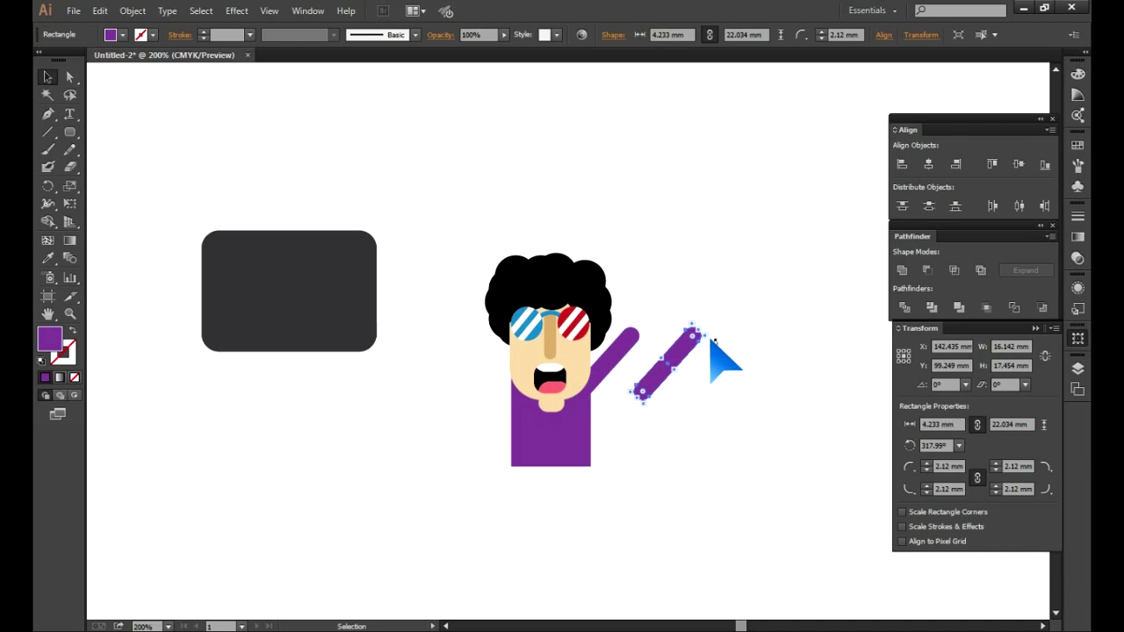
mouse_move(710, 341)
mouse_down()
mouse_move(657, 300)
mouse_move(665, 306)
mouse_move(636, 330)
mouse_move(632, 364)
mouse_move(446, 446)
mouse_up()
click(711, 456)
click(710, 442)
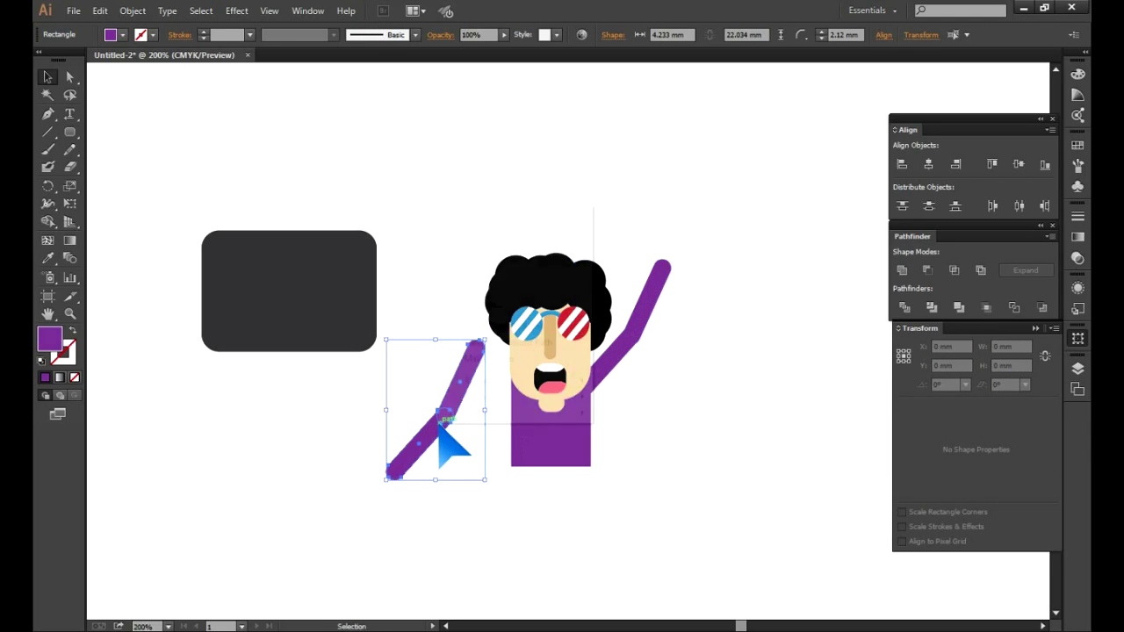
right_click(446, 430)
click(638, 435)
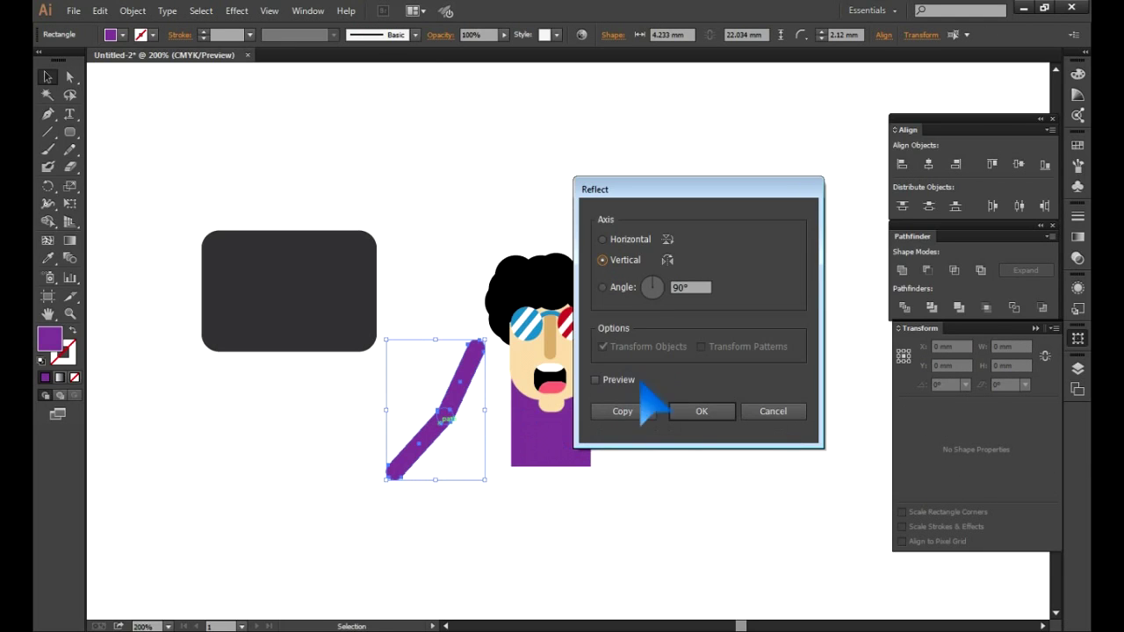
click(701, 413)
drag(464, 472, 503, 367)
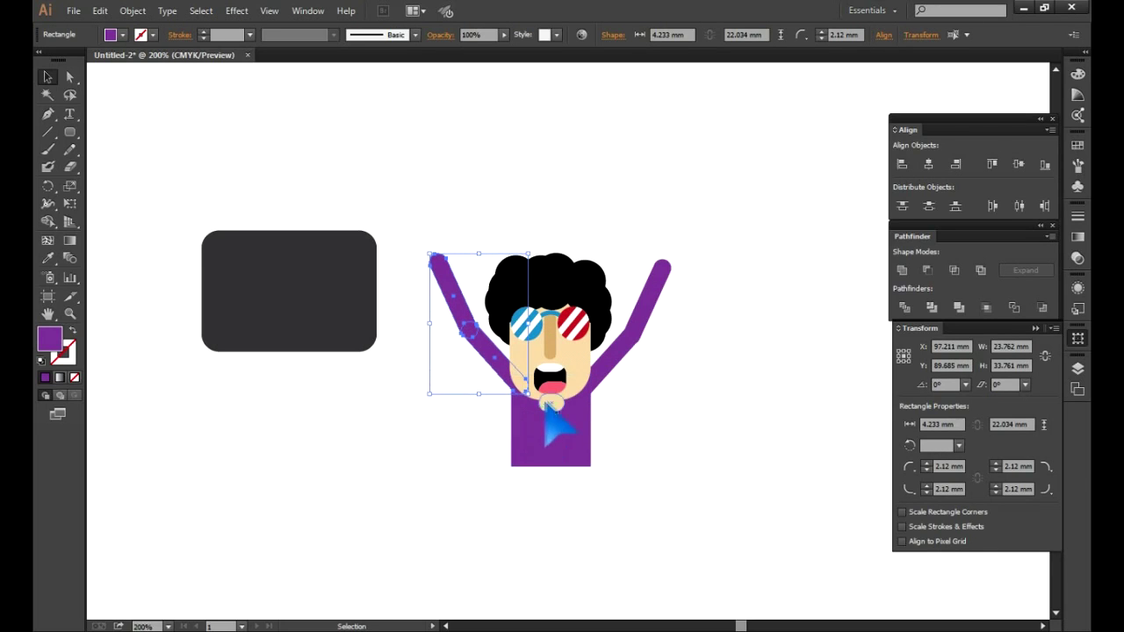
click(707, 397)
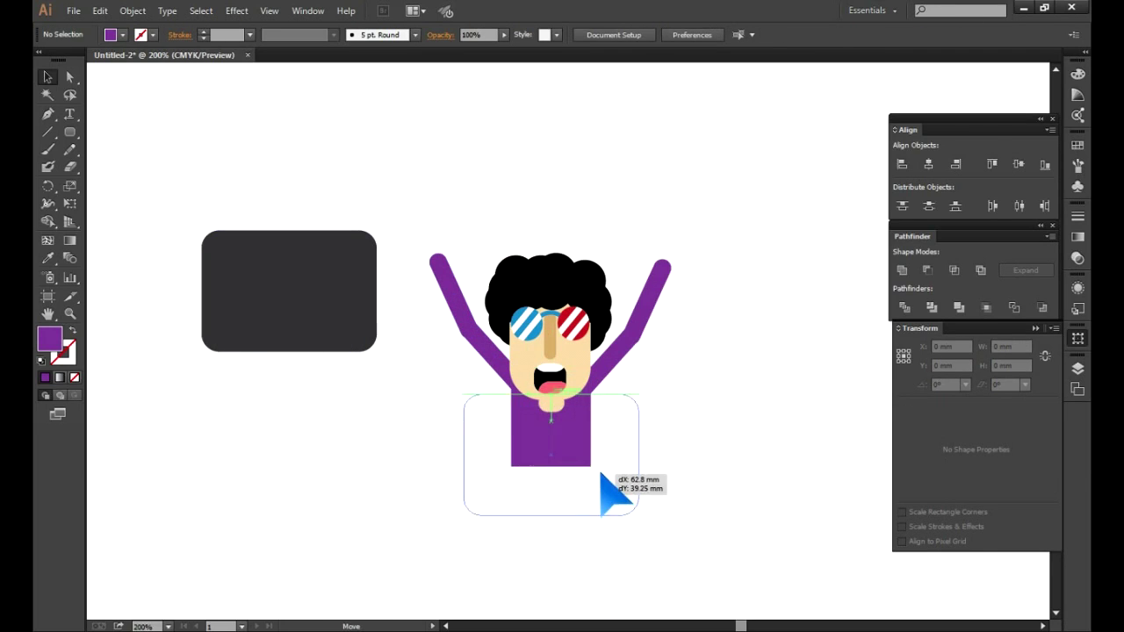
Move the dark rounded rectangle over the body and bring it to the front.
drag(339, 313, 602, 481)
drag(551, 520, 553, 516)
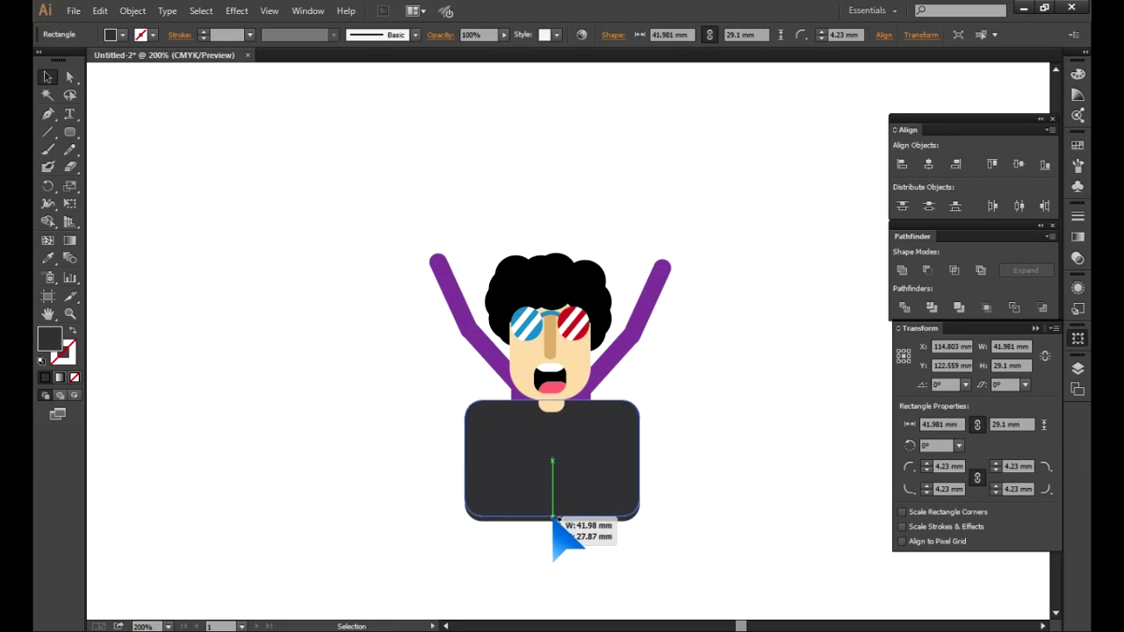
click(411, 498)
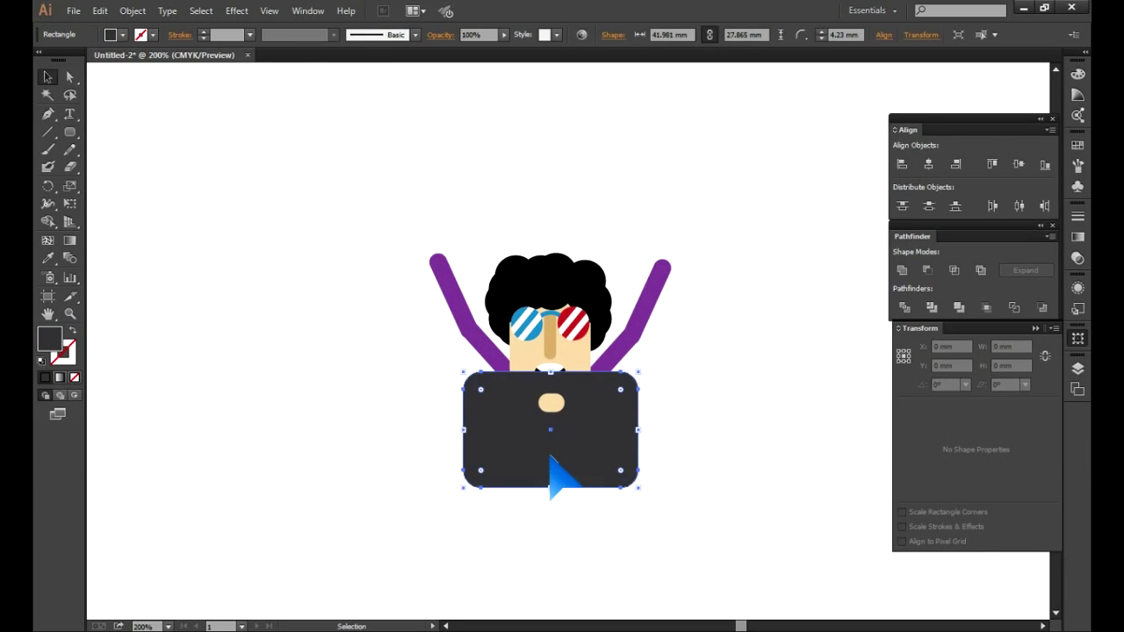
right_click(311, 455)
mouse_move(556, 477)
mouse_down()
mouse_move(312, 452)
mouse_move(558, 474)
mouse_up()
click(496, 429)
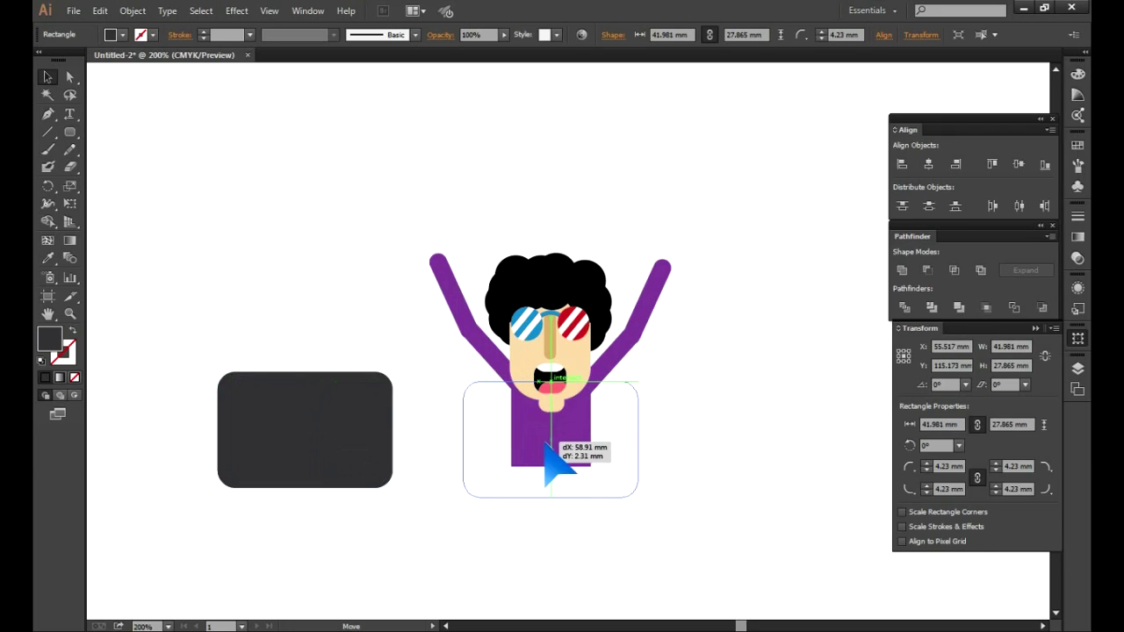
click(690, 448)
Enlarge the rectangle into a laptop covering the torso, and draw a dark circle at upper left.
click(620, 498)
drag(638, 503, 664, 516)
drag(602, 497, 602, 502)
click(267, 430)
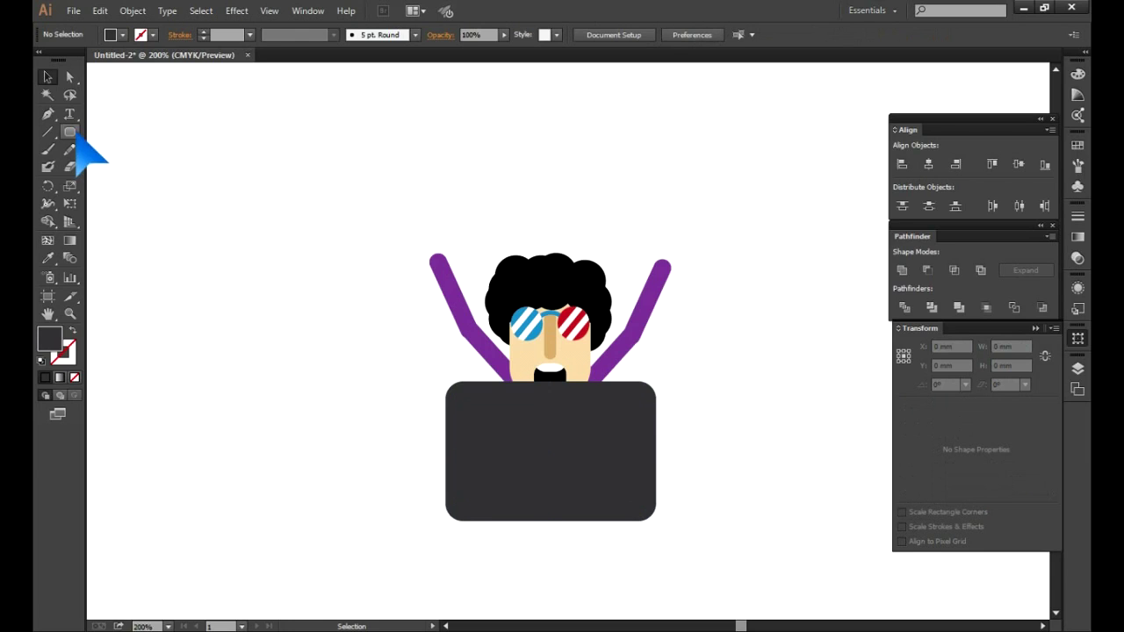
drag(78, 133, 88, 166)
mouse_move(150, 184)
mouse_down()
mouse_move(220, 253)
mouse_move(232, 226)
mouse_up()
Divide the two overlapping circles, ungroup the pieces, and delete the right crescent.
drag(235, 290, 209, 225)
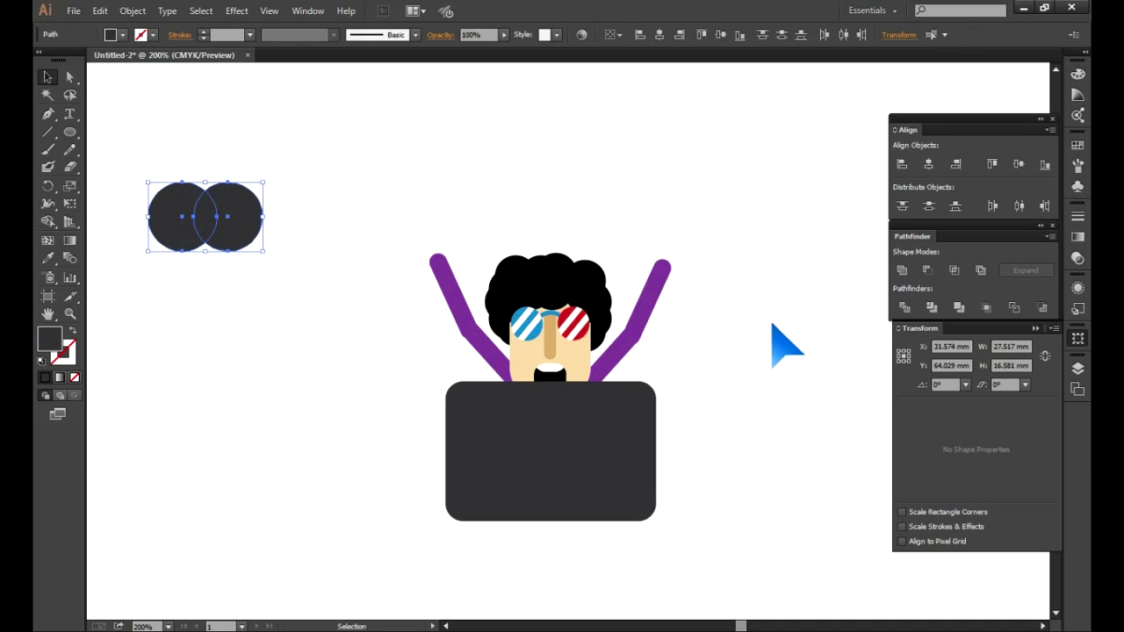
click(905, 307)
right_click(251, 200)
click(289, 278)
click(271, 334)
click(243, 201)
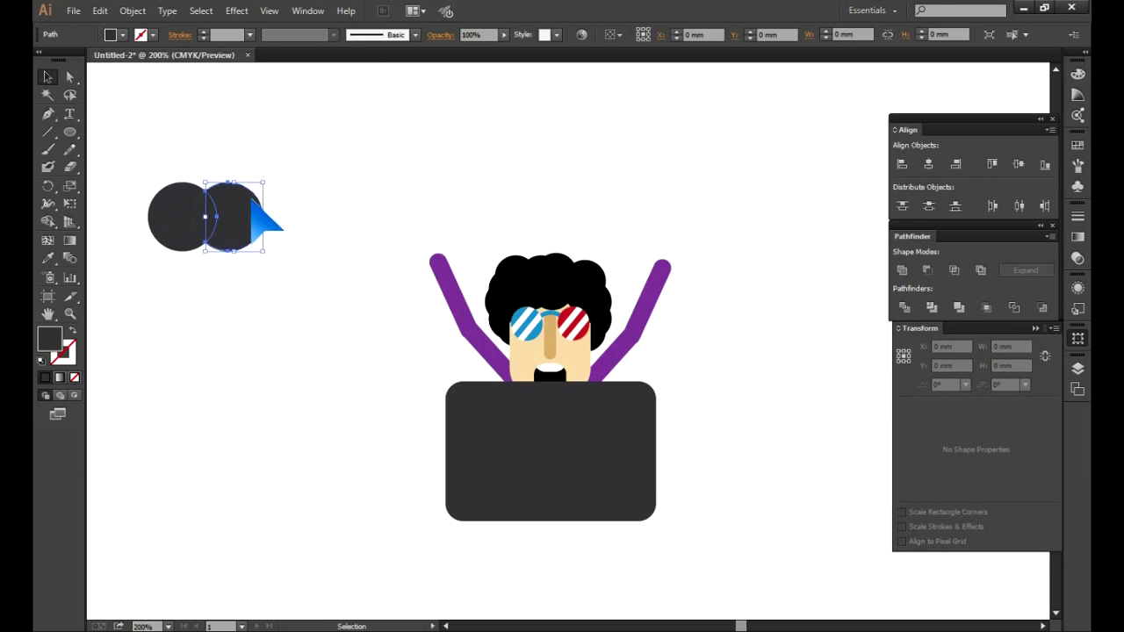
key(Delete)
Tilt the lens into a leaf, fill the pieces very light grey, and shrink them onto the laptop.
drag(219, 221, 224, 187)
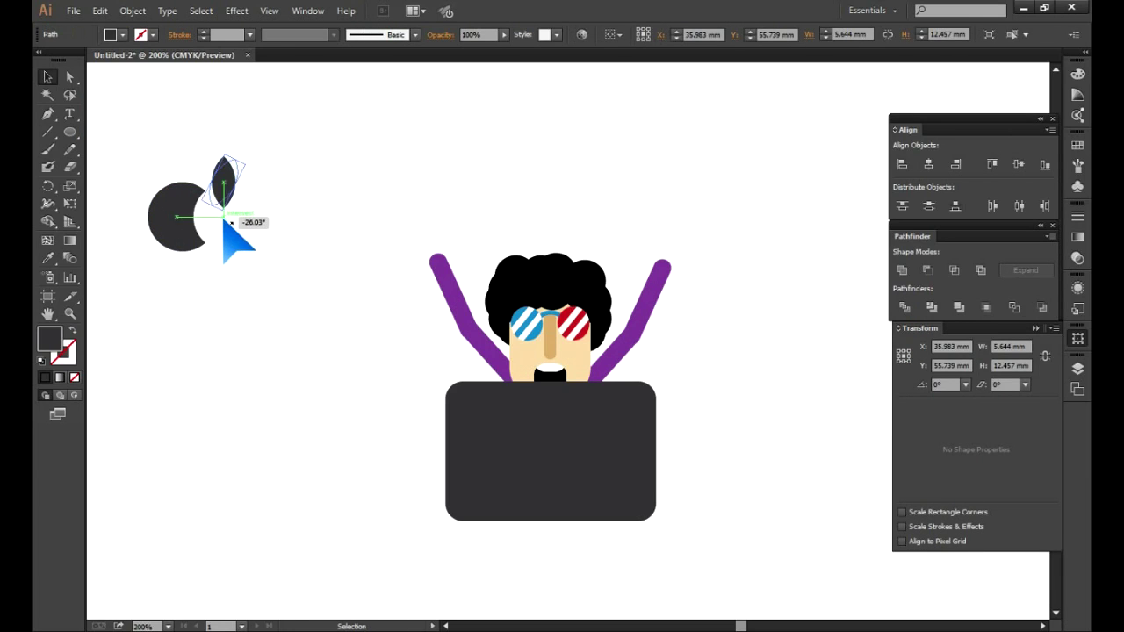
mouse_move(223, 191)
mouse_down()
mouse_move(231, 183)
mouse_move(215, 232)
mouse_move(143, 88)
mouse_up()
click(122, 34)
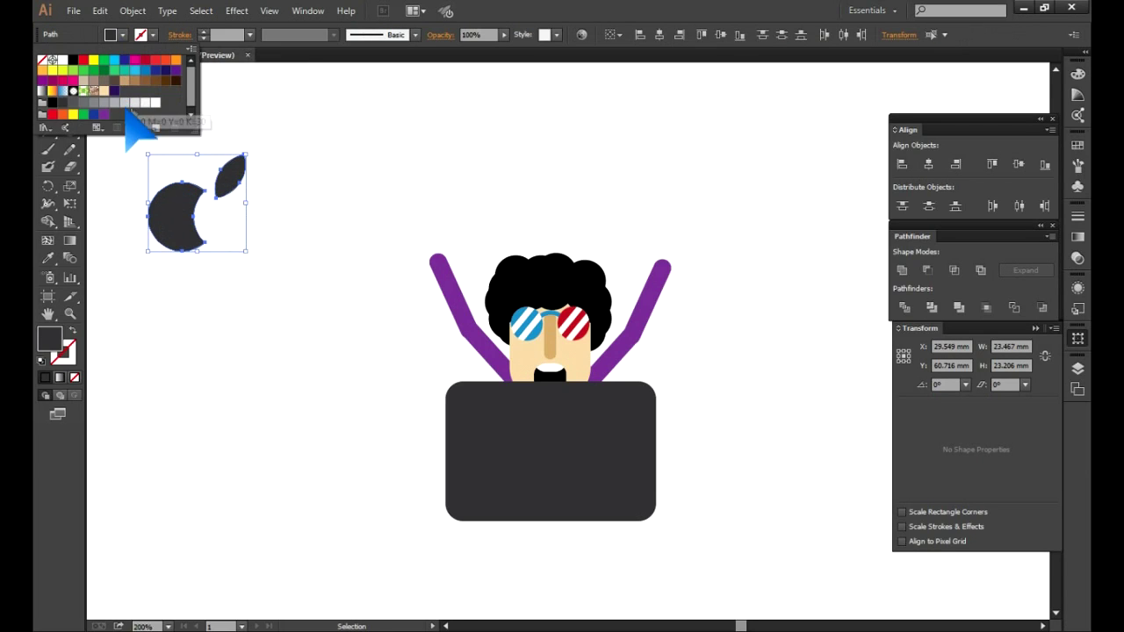
click(144, 104)
mouse_move(188, 225)
mouse_down()
mouse_move(540, 474)
mouse_move(538, 458)
mouse_up()
drag(602, 406, 580, 430)
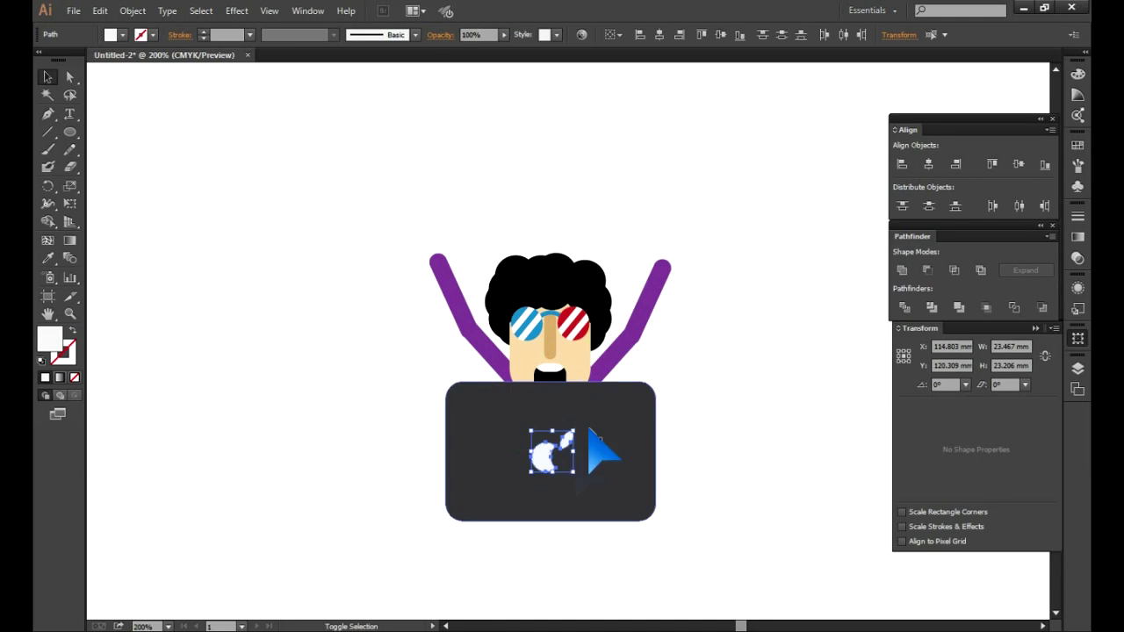
click(710, 467)
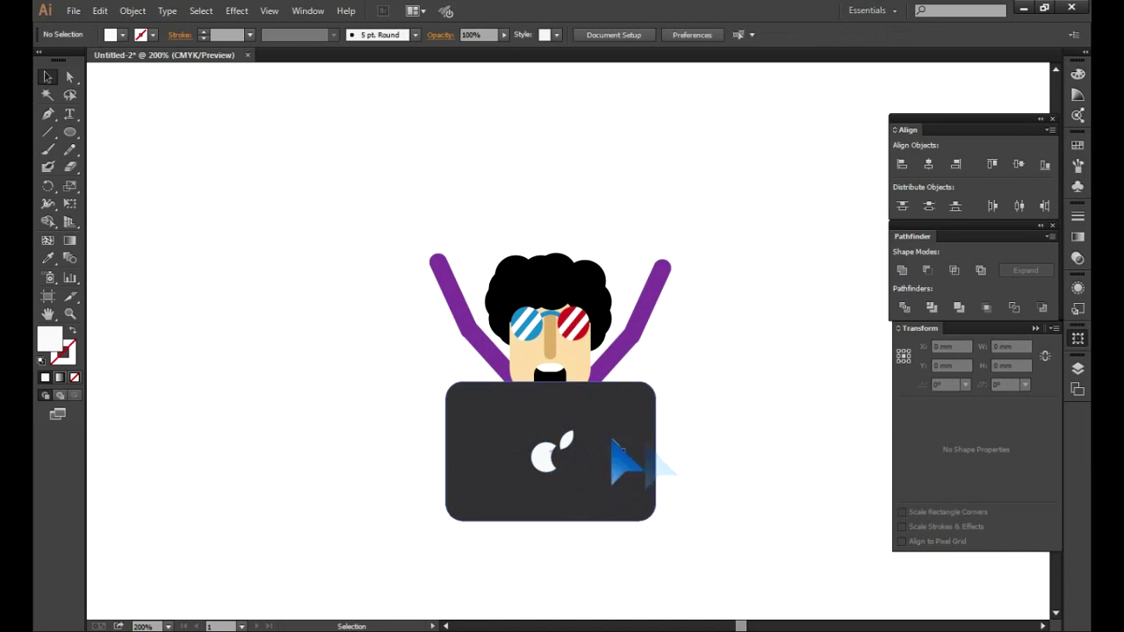
Draw rounded palm, finger and thumb shapes and assemble them into a mitten hand.
click(72, 136)
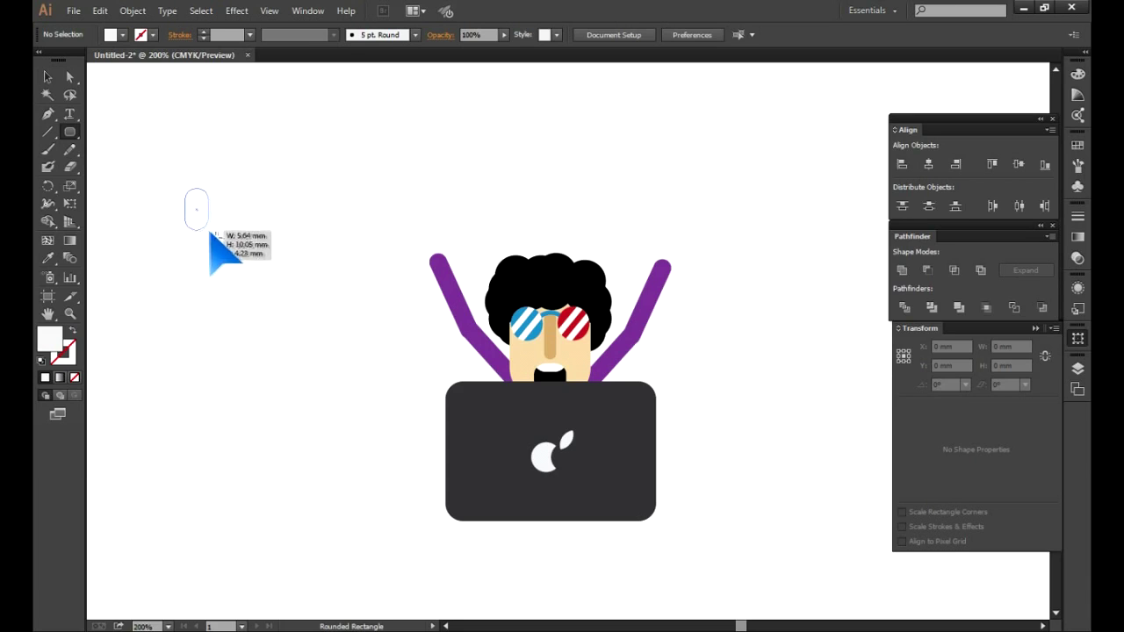
drag(213, 233, 213, 233)
key(v)
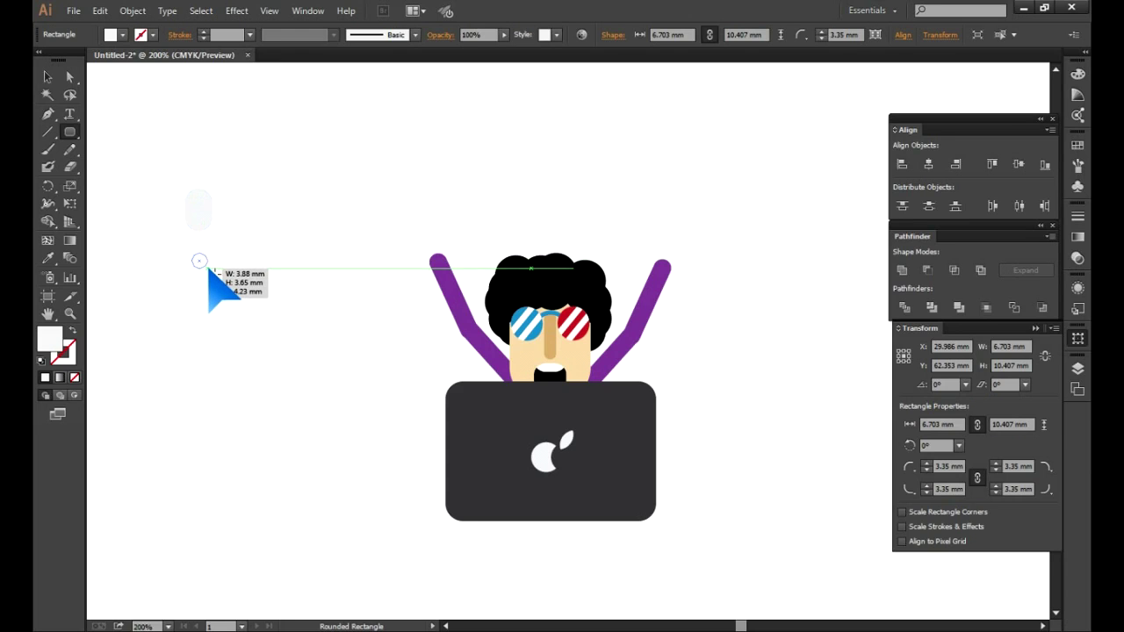
drag(208, 272, 208, 272)
click(48, 77)
click(238, 339)
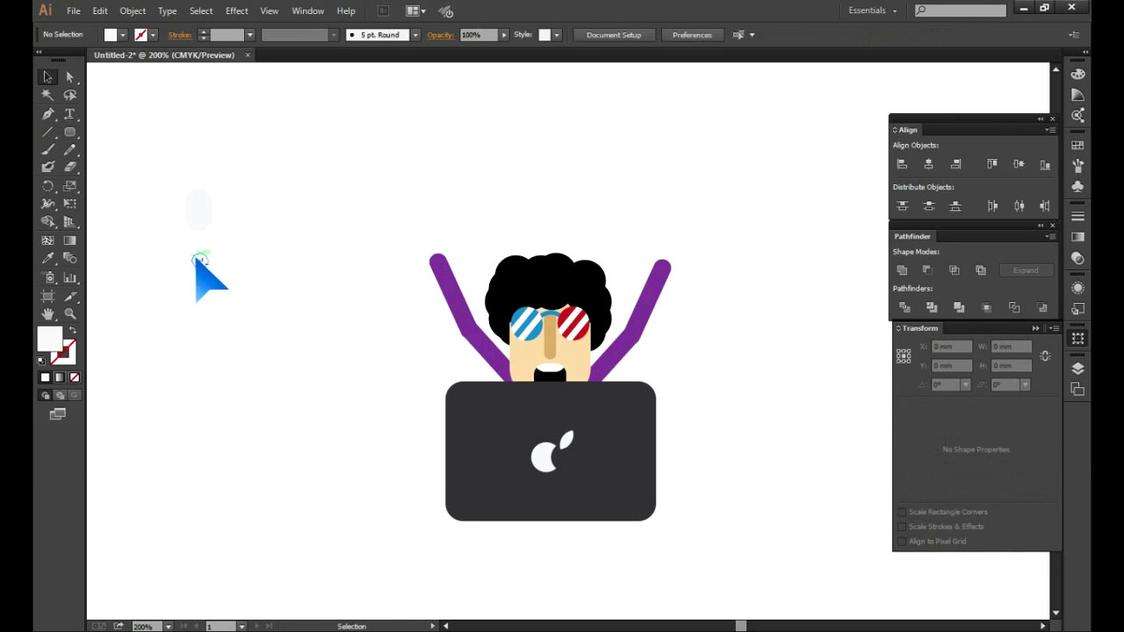
drag(193, 229, 236, 251)
click(213, 289)
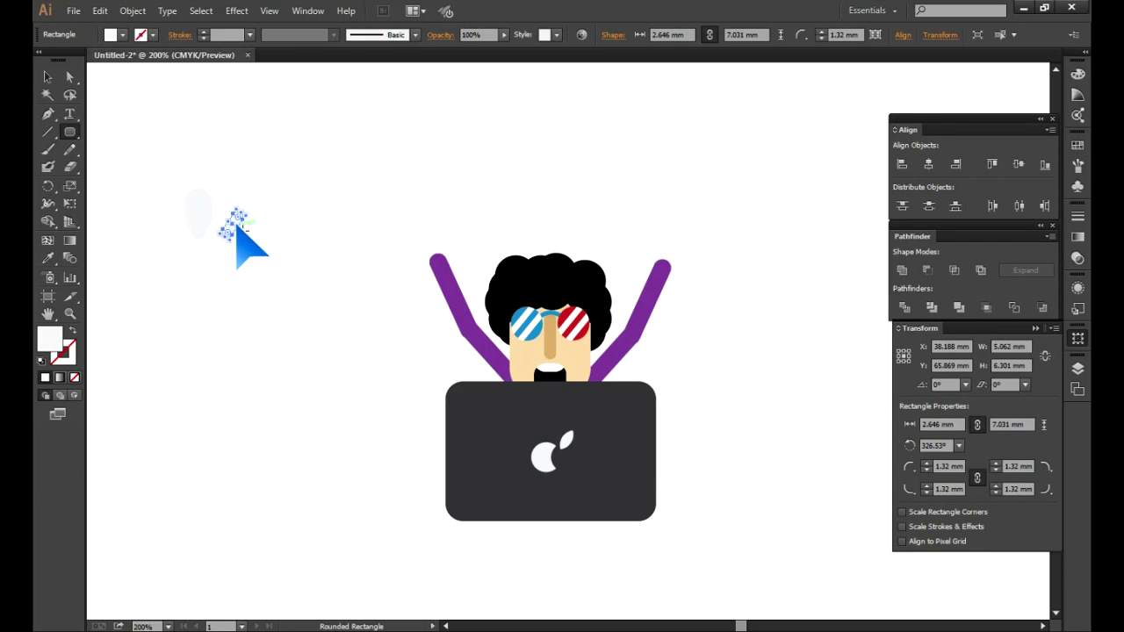
click(47, 76)
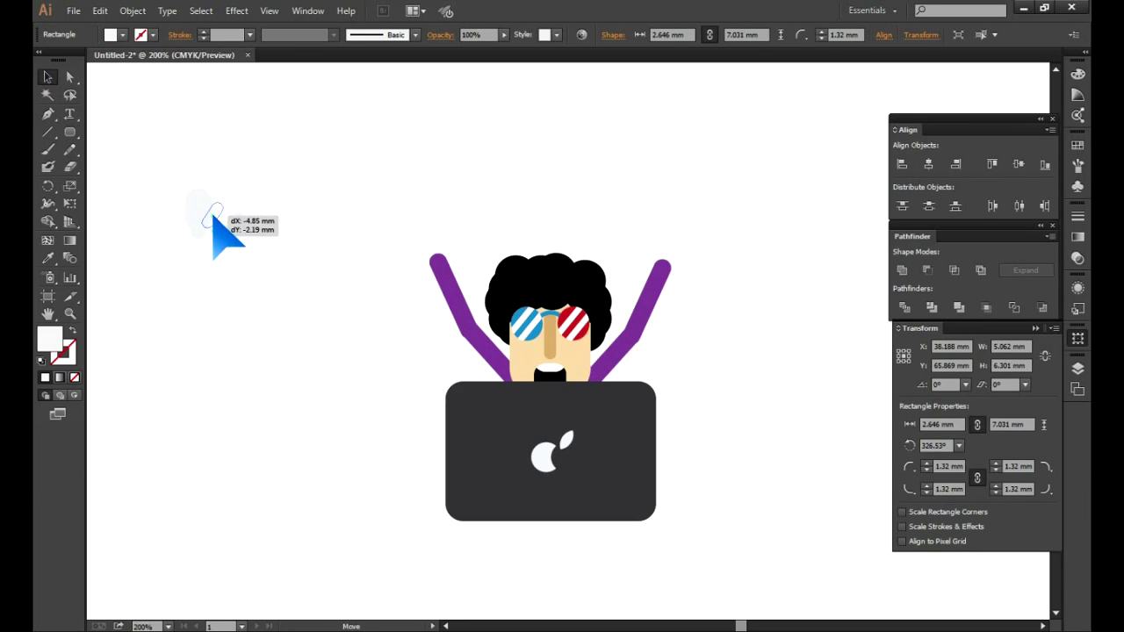
mouse_move(212, 222)
mouse_down()
mouse_move(173, 200)
mouse_move(672, 264)
mouse_up()
click(197, 188)
Fill the hand pieces skin tone and place the hand atop the left purple arm.
click(112, 34)
click(104, 88)
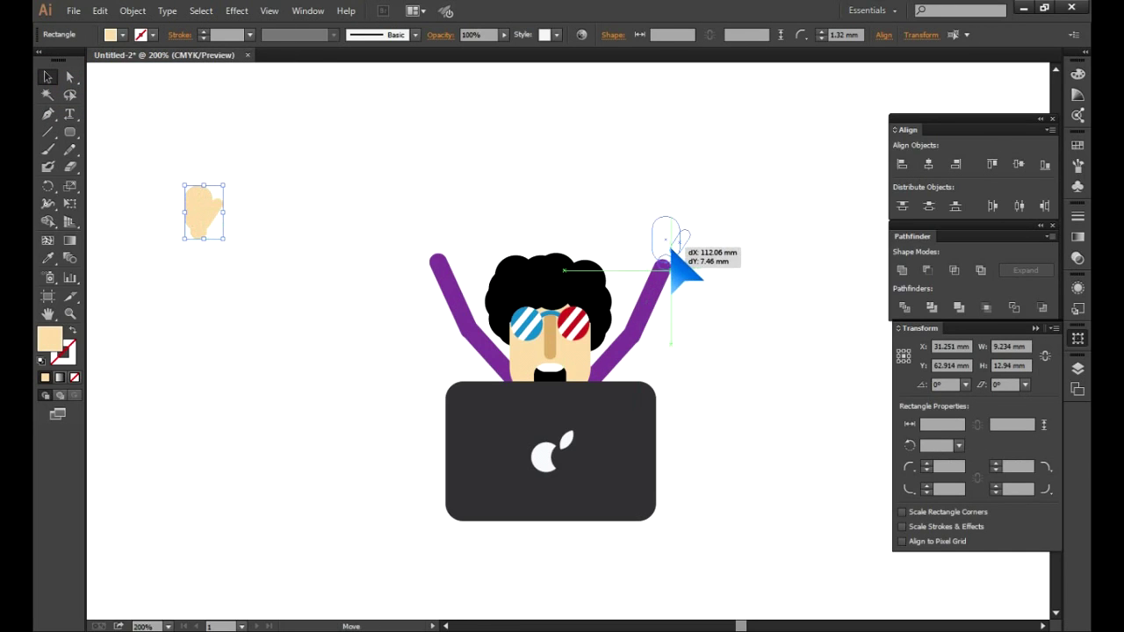
mouse_move(671, 249)
mouse_down()
mouse_move(417, 208)
mouse_move(440, 244)
mouse_up()
click(475, 222)
click(420, 244)
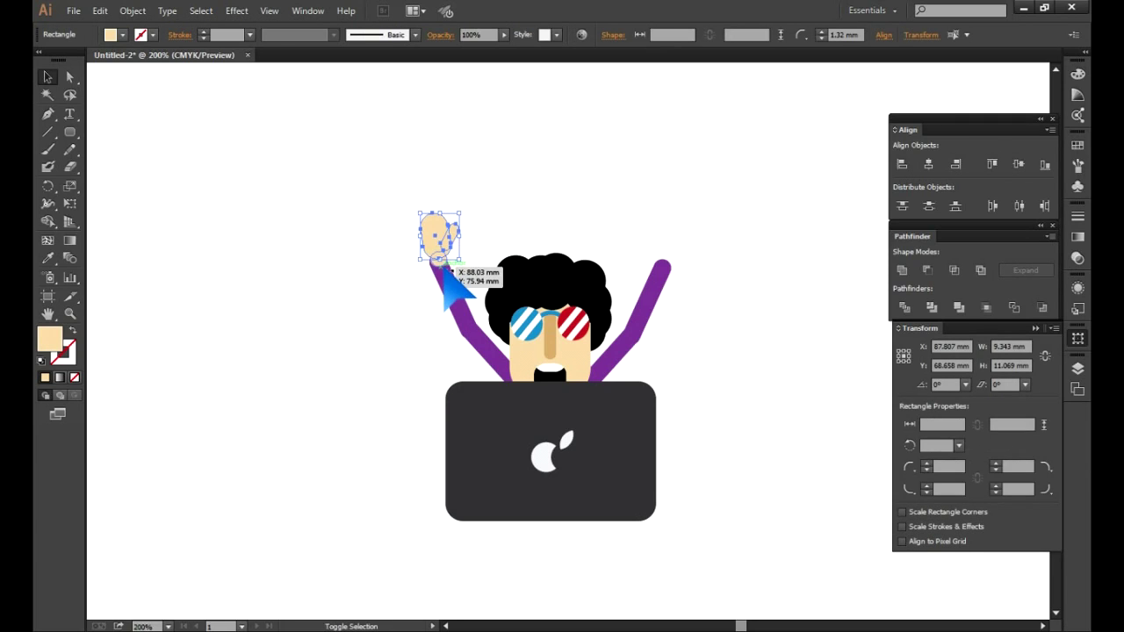
scroll(446, 263, up, 3)
scroll(431, 311, down, 3)
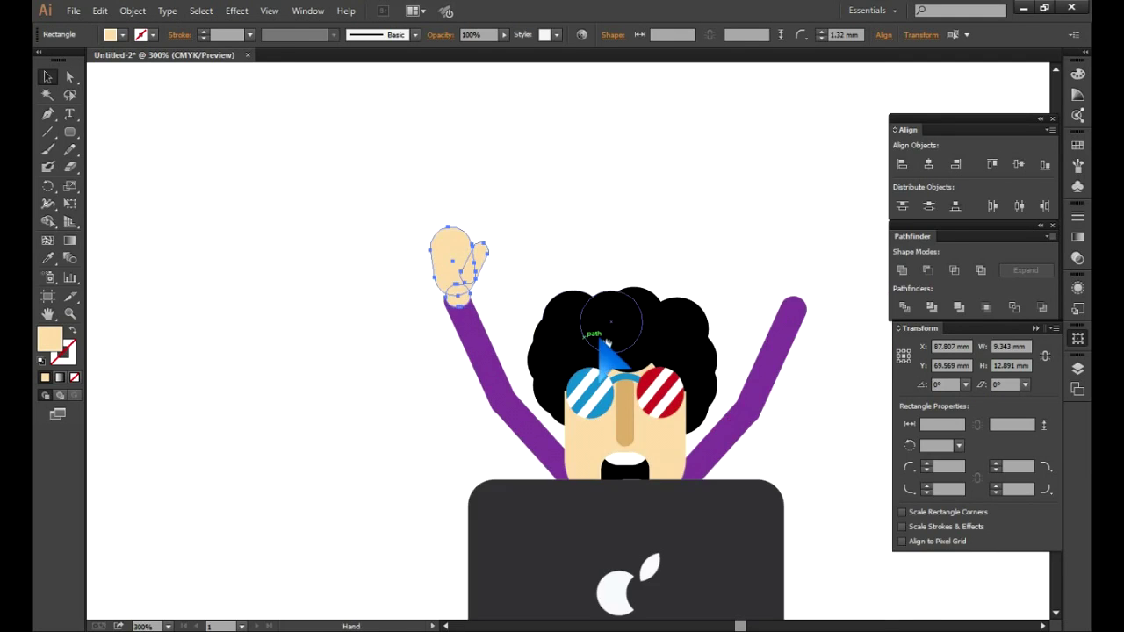
scroll(381, 276, up, 1)
Copy the hand onto the right arm, reflect it vertically, and fit it in place.
drag(380, 283, 715, 290)
right_click(721, 268)
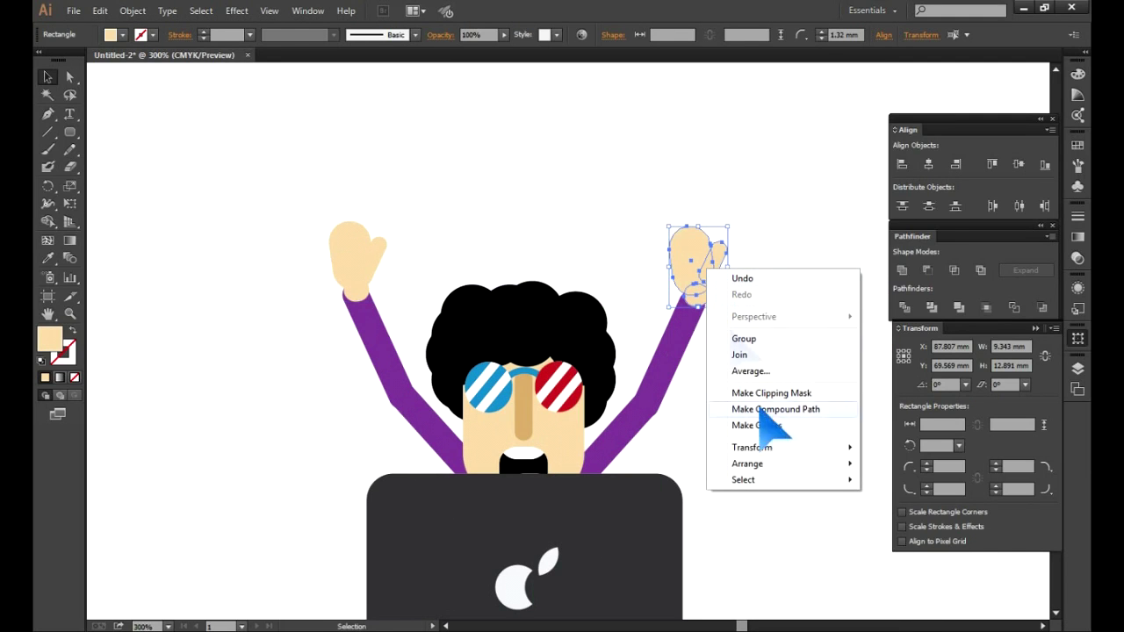
click(878, 502)
click(717, 388)
drag(715, 283, 705, 282)
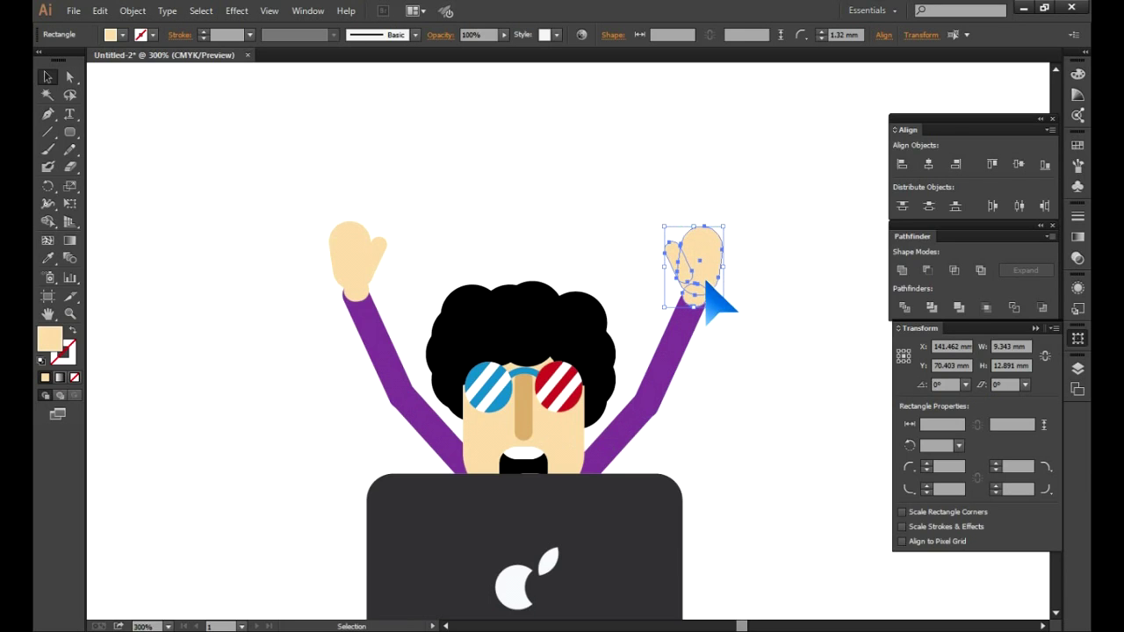
click(750, 335)
scroll(746, 395, down, 2)
drag(741, 477, 665, 363)
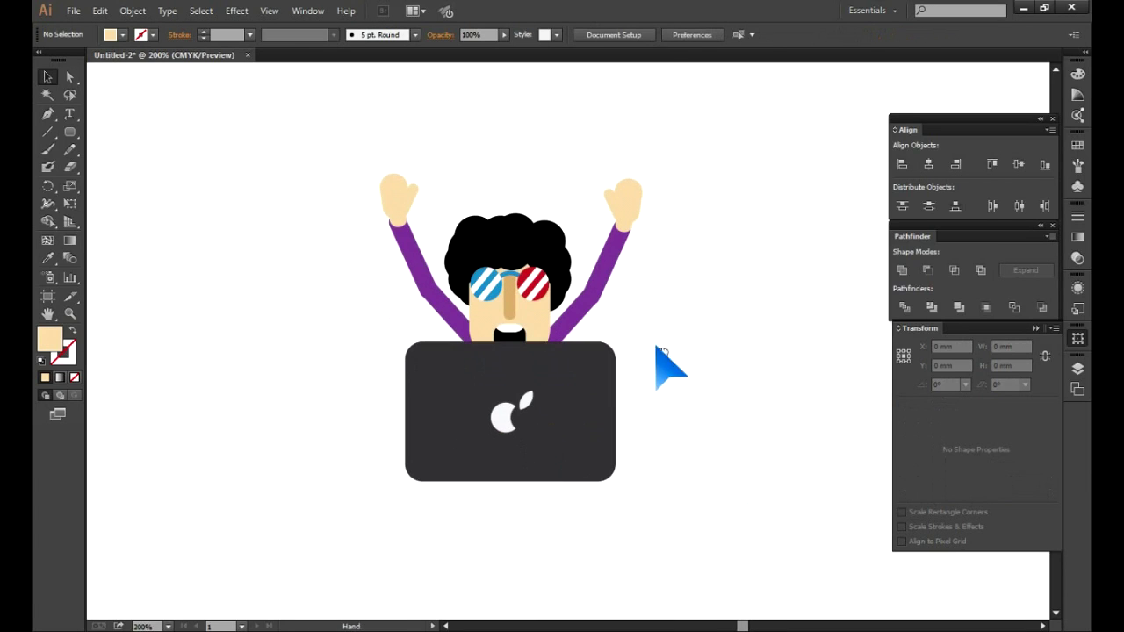
Draw a long thin rectangle under the laptop, fill it dark brown, and stretch it further right.
drag(71, 131, 91, 143)
click(95, 136)
mouse_move(634, 480)
mouse_down()
mouse_move(286, 494)
mouse_move(302, 490)
mouse_up()
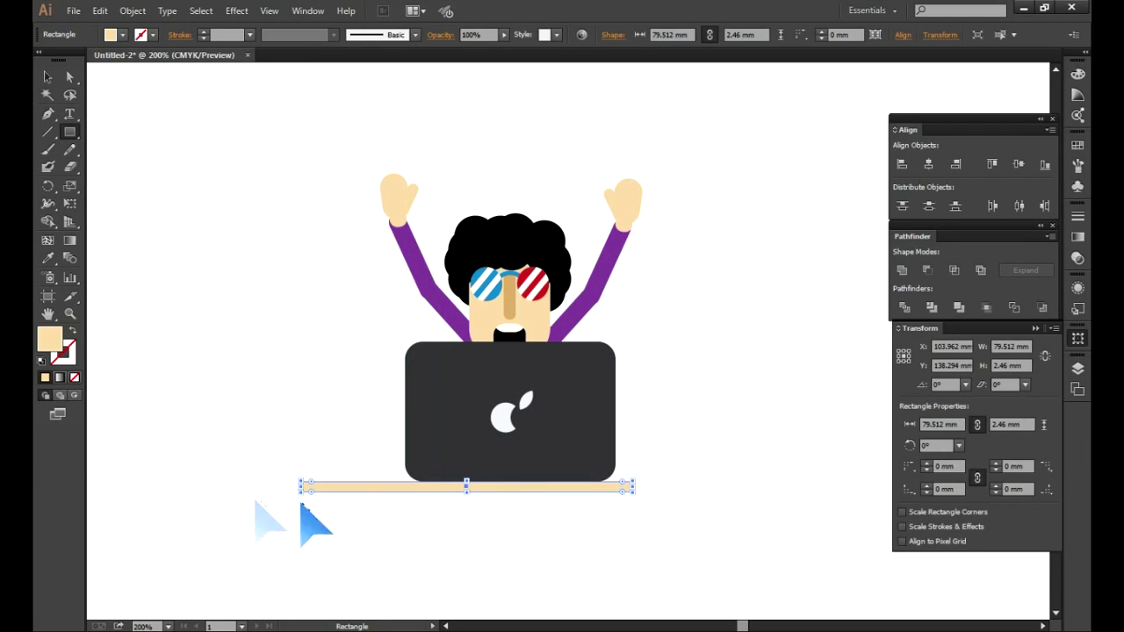
click(123, 36)
click(177, 81)
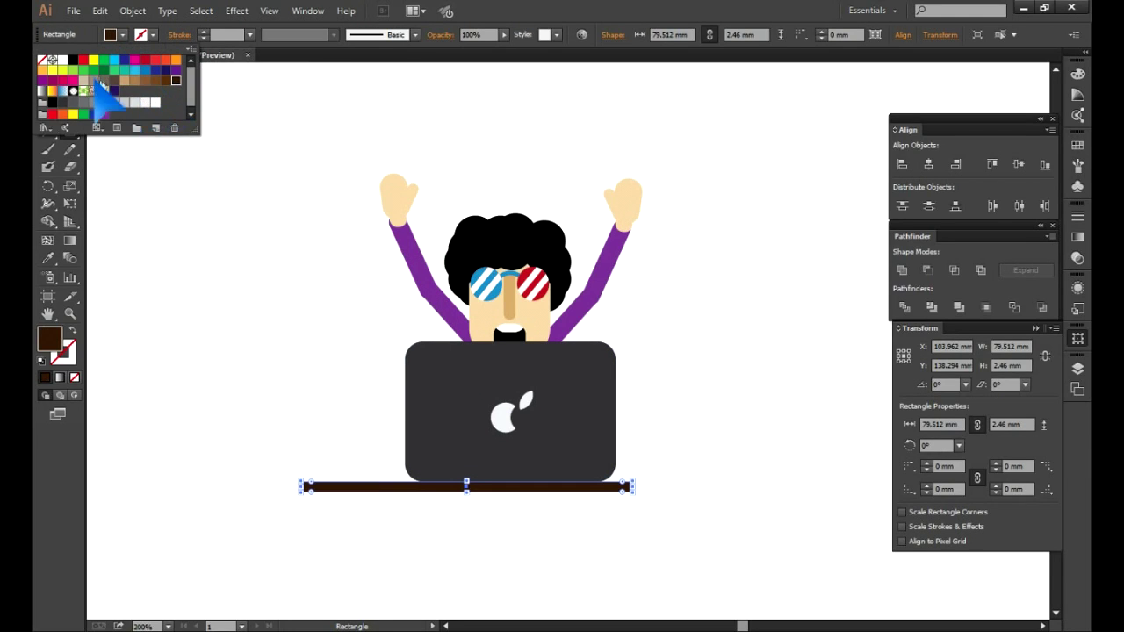
click(47, 77)
click(289, 302)
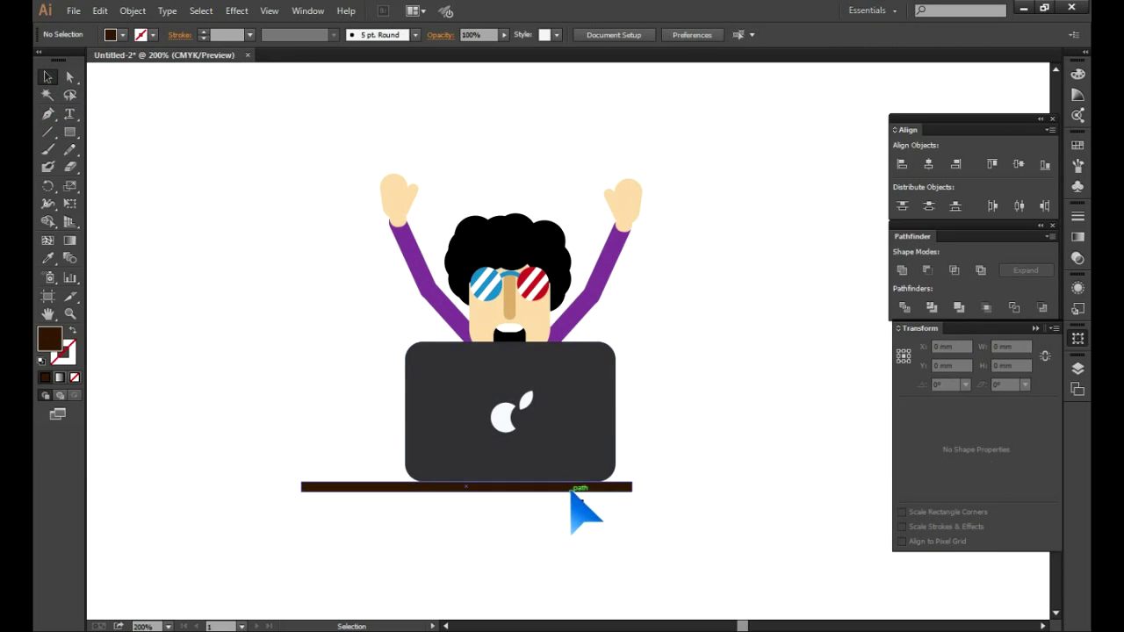
click(597, 488)
drag(633, 485, 675, 487)
click(201, 335)
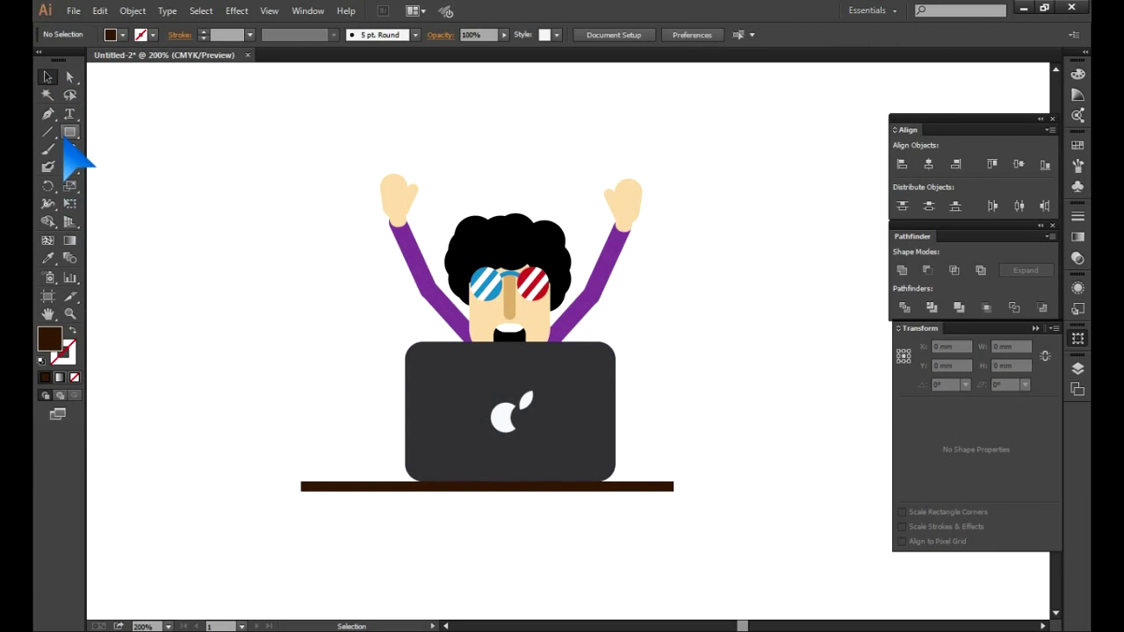
click(66, 140)
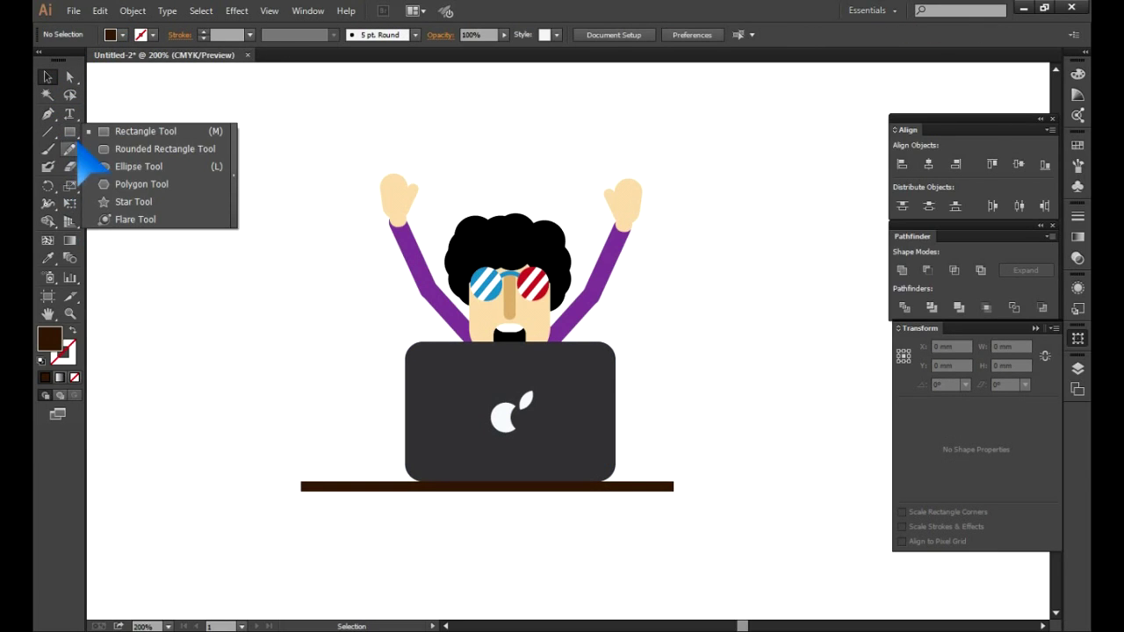
Draw a tall rectangle for the can body and fill it light blue.
click(131, 131)
drag(190, 221, 213, 283)
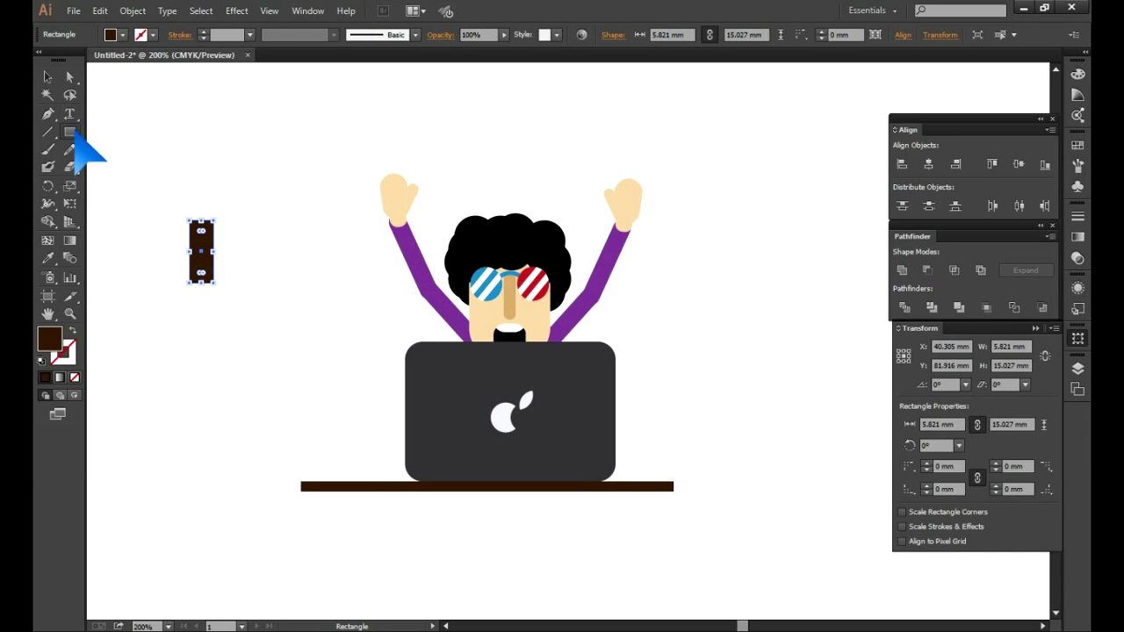
click(75, 134)
click(122, 34)
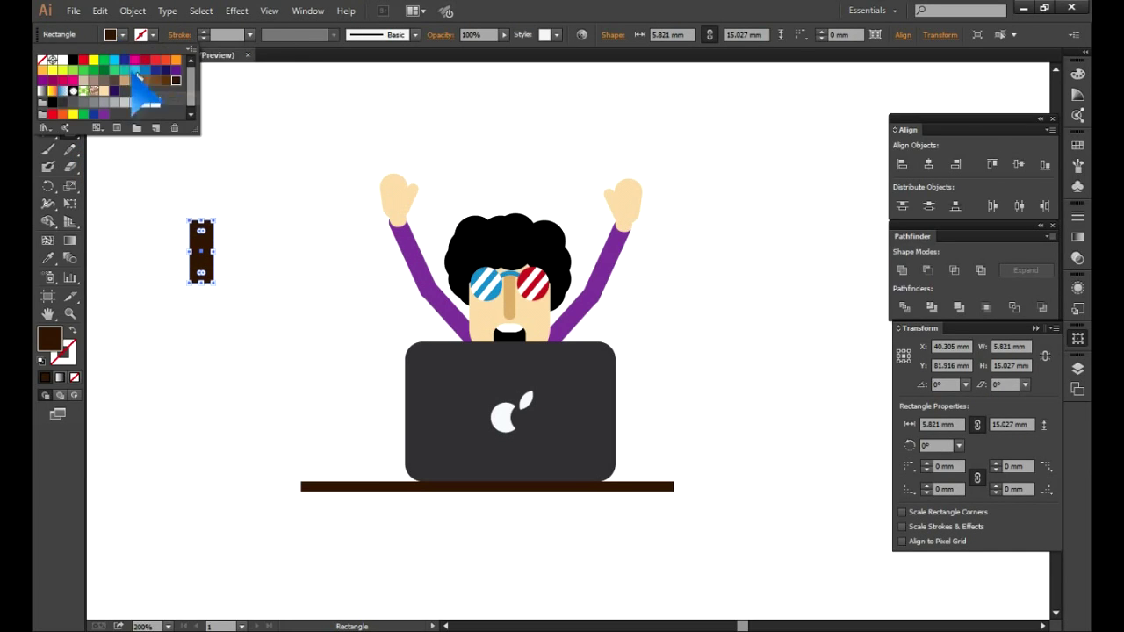
click(158, 72)
click(145, 69)
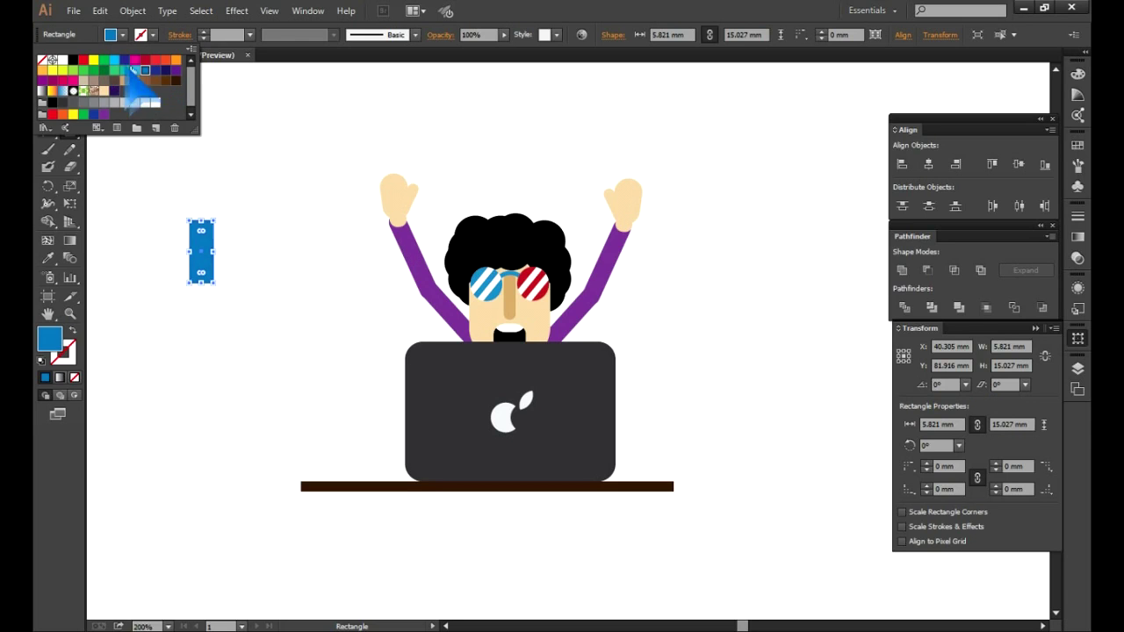
click(225, 194)
key(Escape)
key(v)
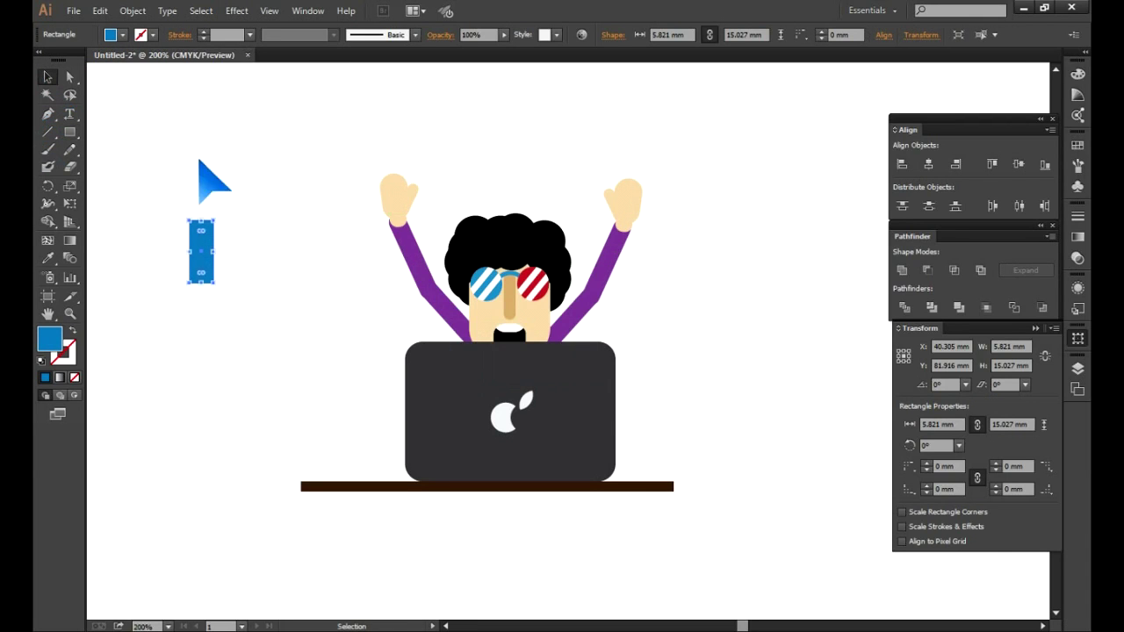
click(238, 301)
Draw a flat ellipse and fit its width to the can's top edge.
scroll(238, 302, up, 1)
drag(238, 301, 352, 387)
click(69, 132)
click(132, 166)
drag(218, 170, 271, 180)
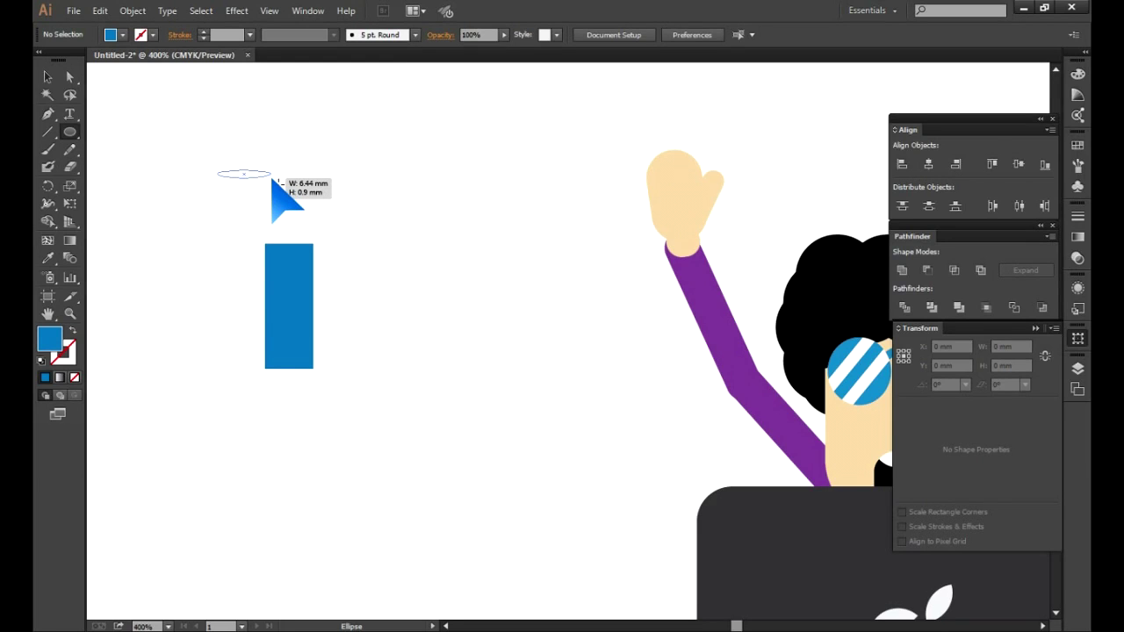
drag(272, 178, 298, 247)
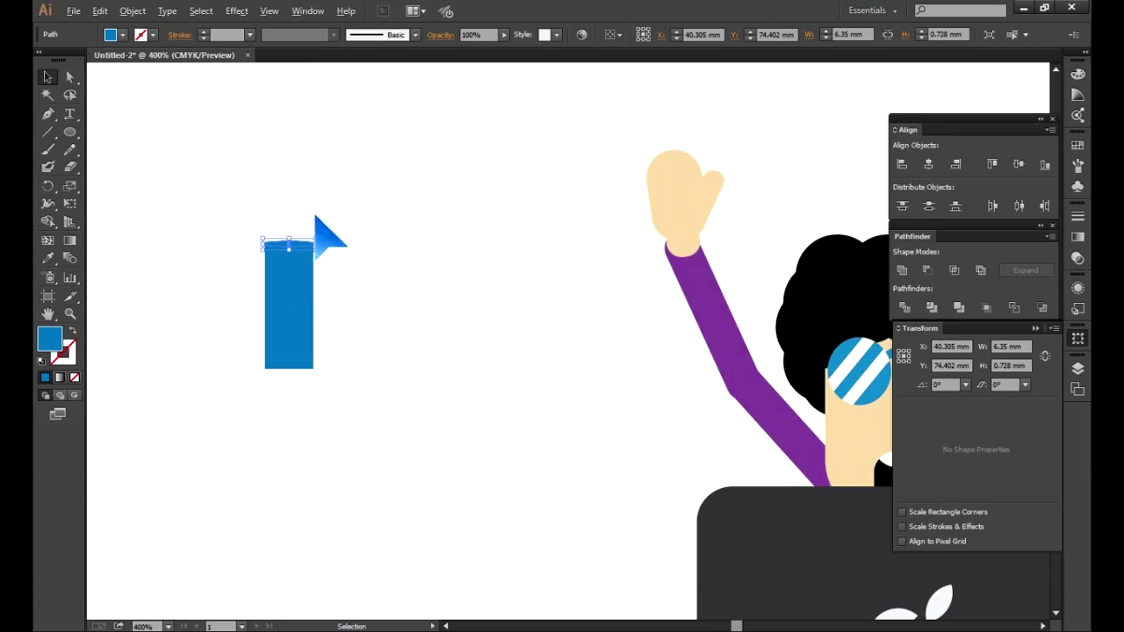
key(ctrl+=)
key(ctrl+=)
mouse_move(326, 272)
mouse_down()
mouse_move(474, 215)
mouse_move(435, 285)
mouse_up()
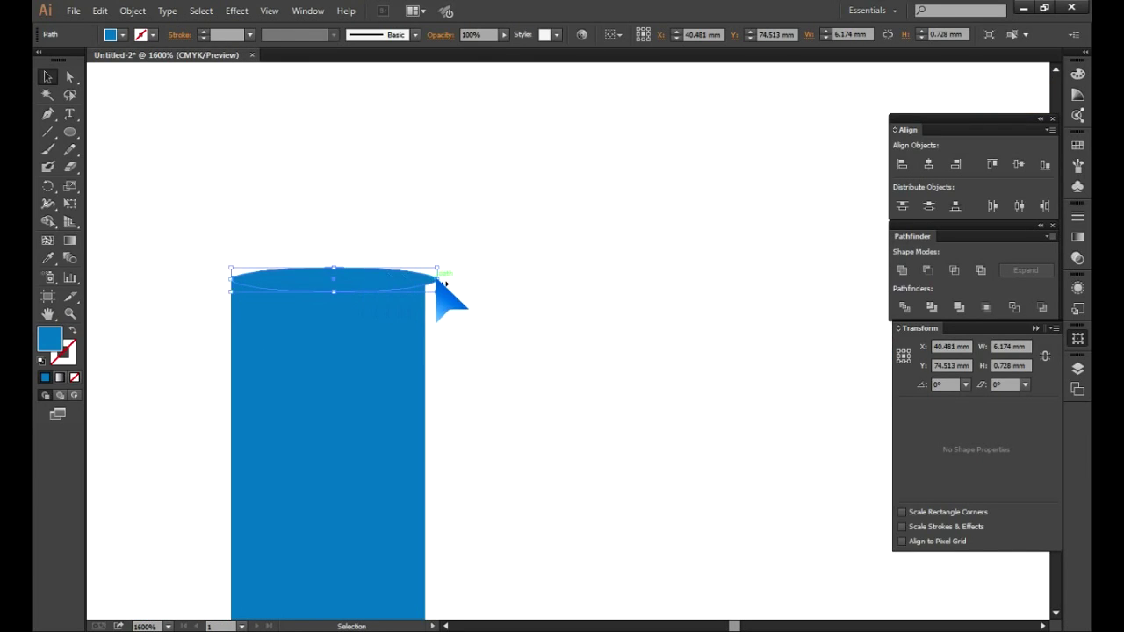
drag(432, 285, 425, 284)
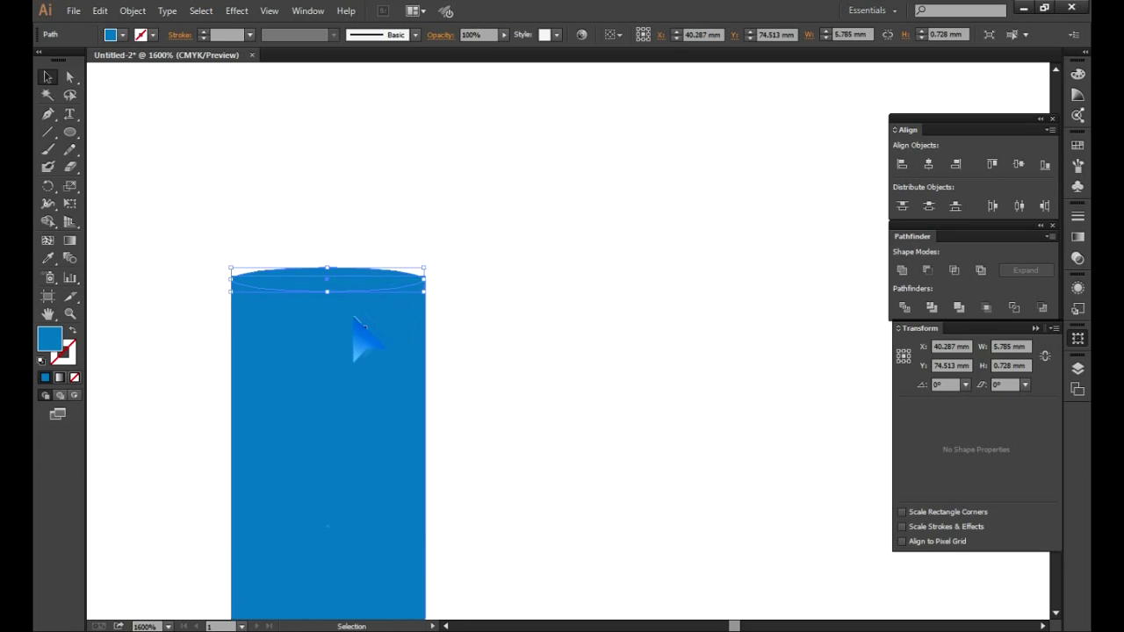
Fill the oval dark brown, nudge it up onto the can, and draw a circle beside it.
click(113, 35)
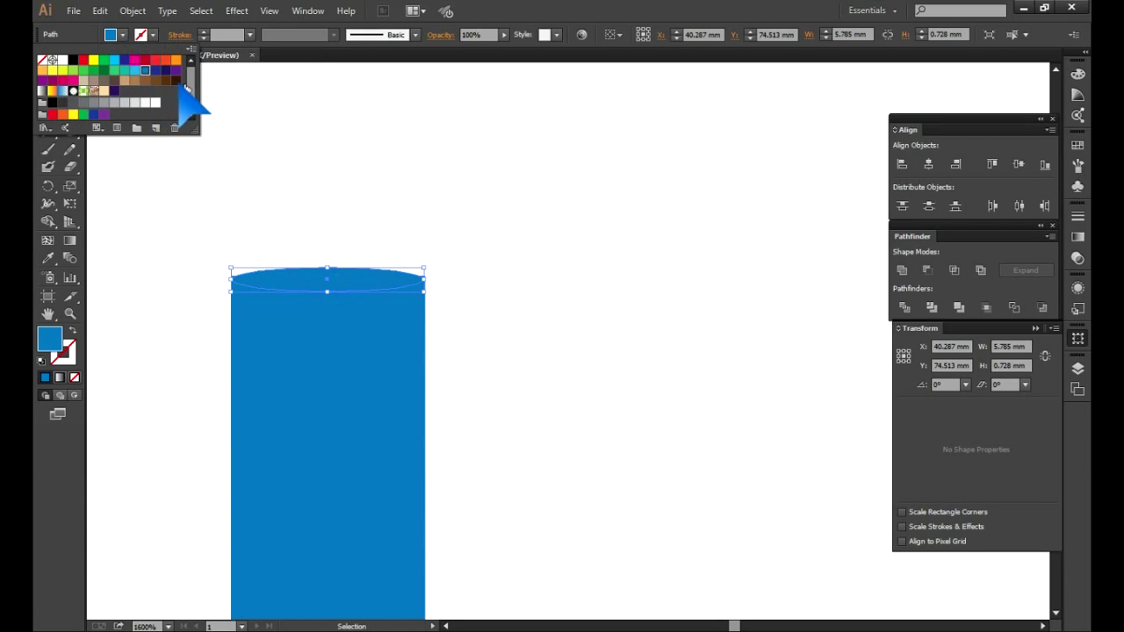
click(179, 80)
click(336, 190)
drag(343, 291, 345, 287)
click(384, 233)
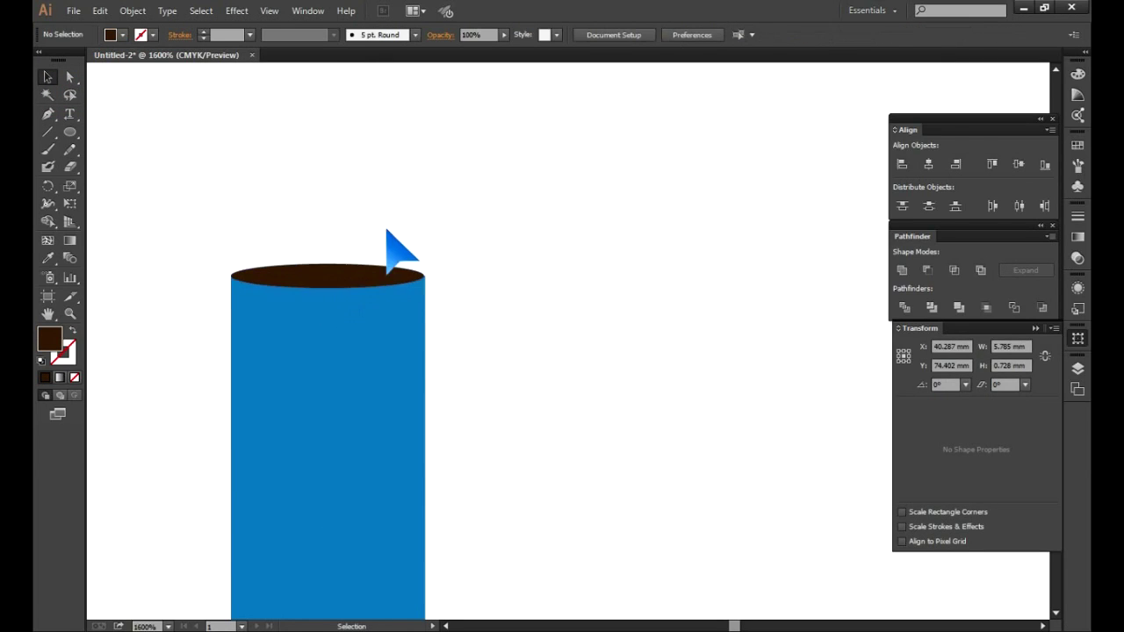
click(377, 278)
scroll(373, 303, up, 3)
scroll(414, 285, up, 1)
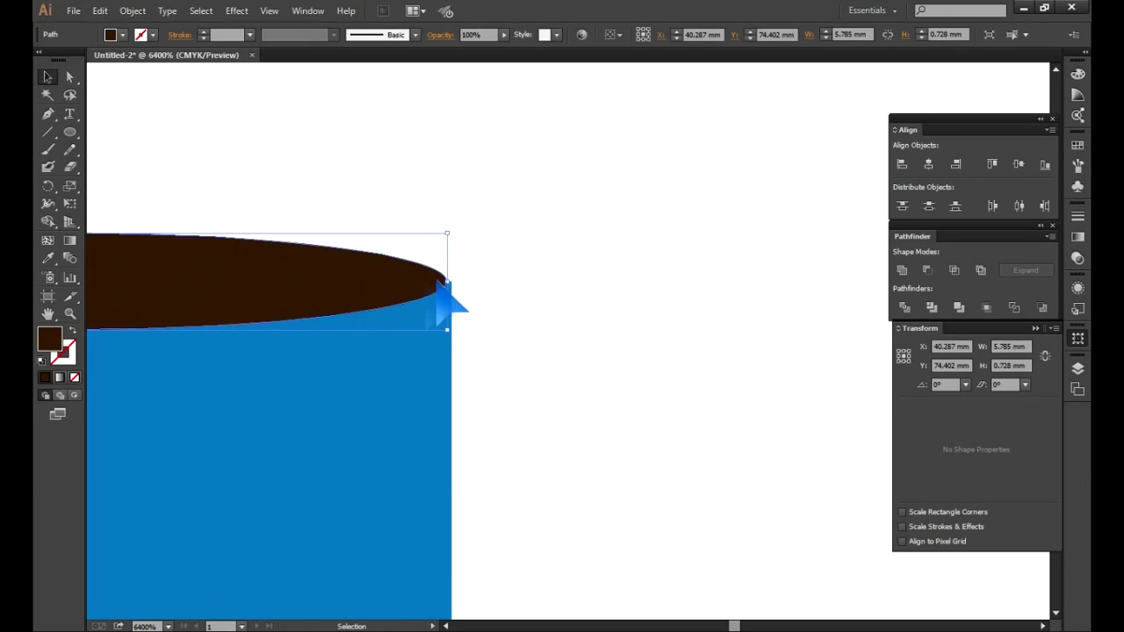
click(459, 296)
scroll(465, 351, down, 1)
scroll(469, 316, down, 1)
scroll(447, 286, down, 1)
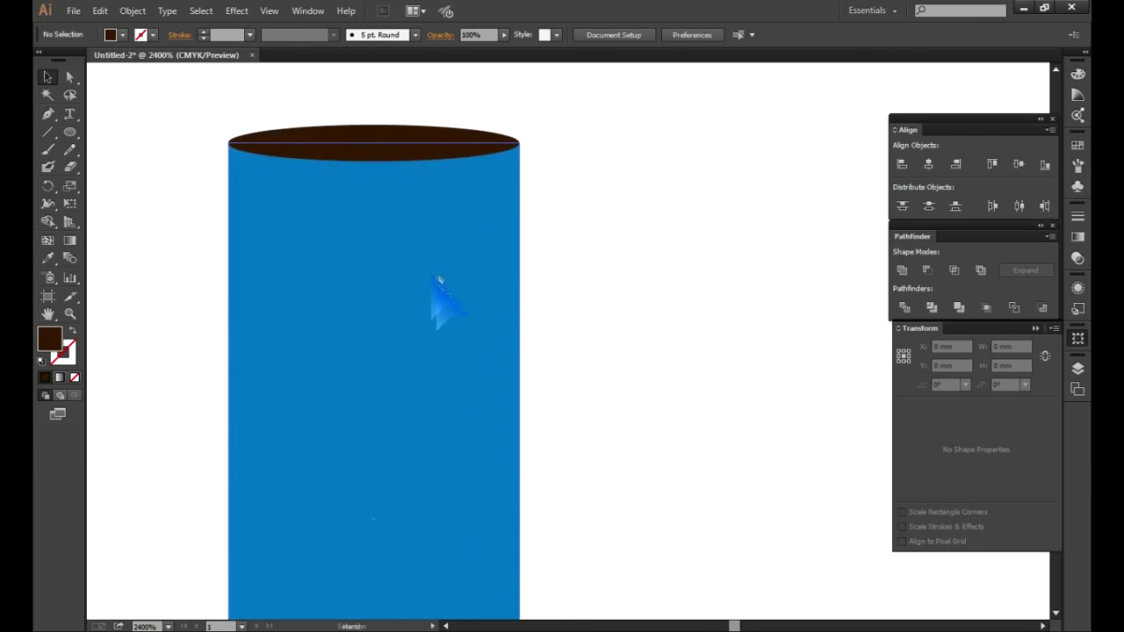
scroll(439, 279, down, 2)
drag(658, 253, 734, 332)
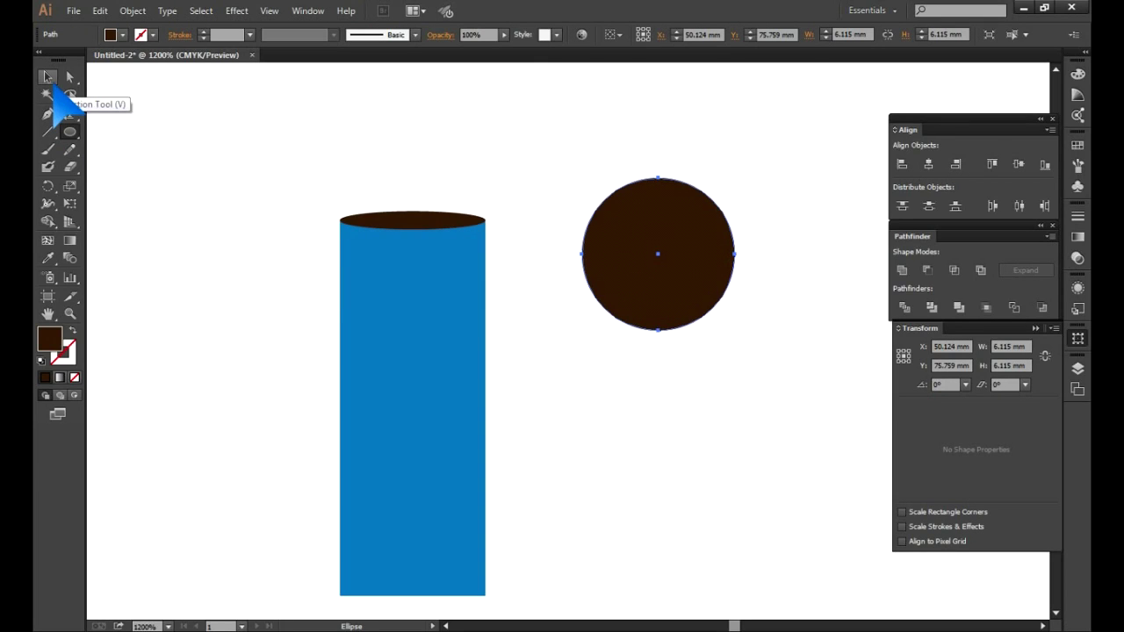
Divide the circle with a thin bar across it, then delete the bar ends outside it.
drag(69, 132, 132, 130)
drag(770, 244, 542, 264)
click(49, 77)
drag(803, 226, 723, 308)
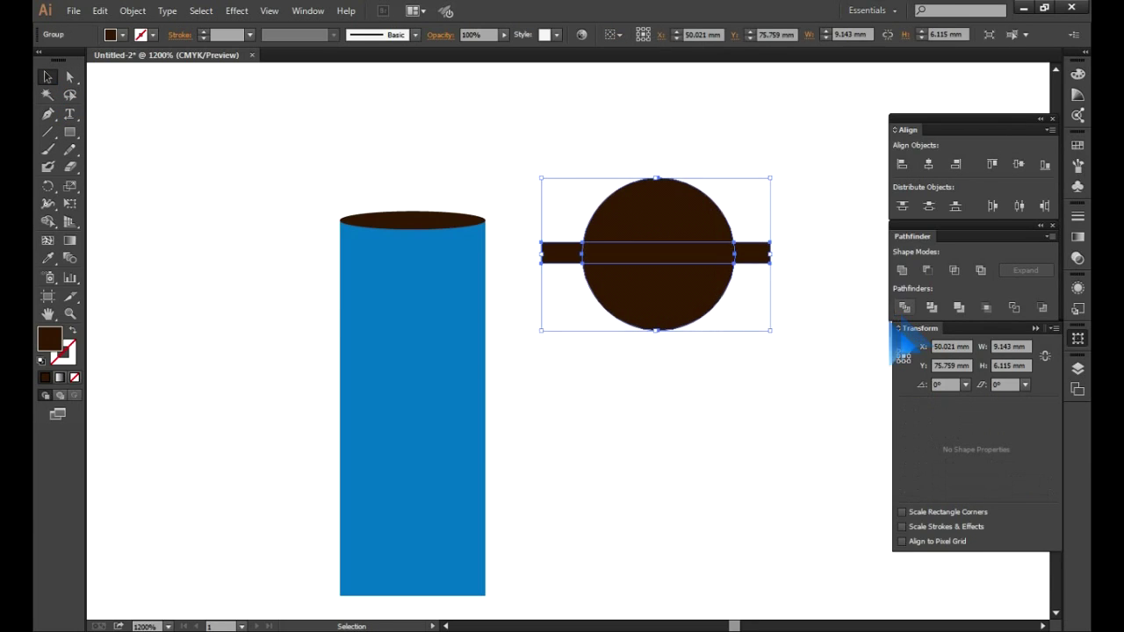
click(725, 404)
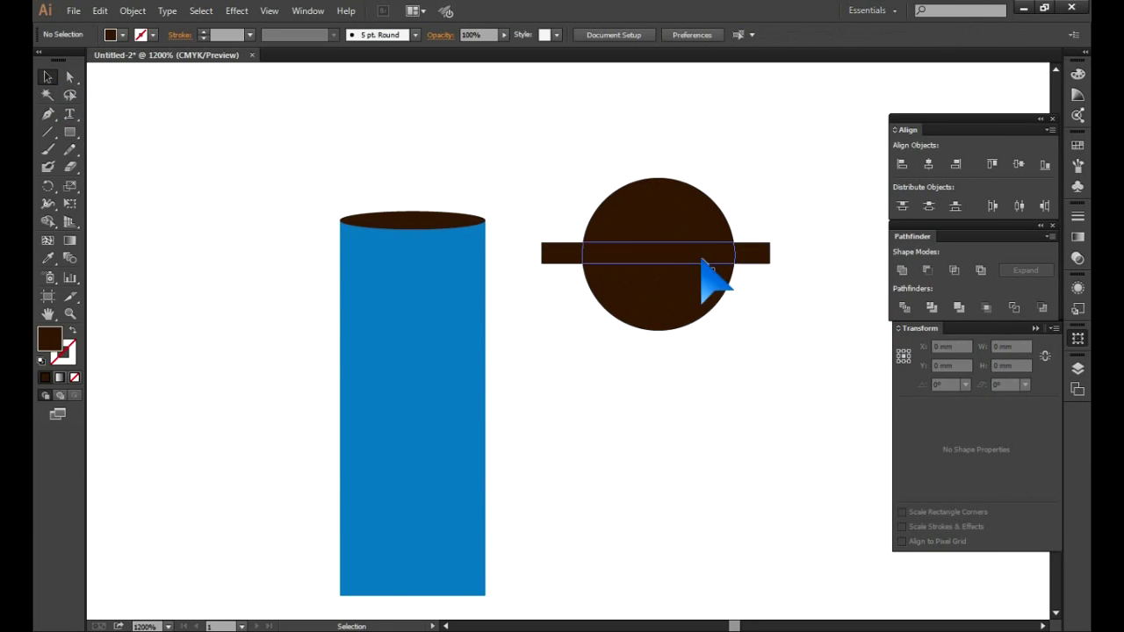
right_click(700, 260)
click(743, 345)
click(692, 421)
click(758, 255)
key(Delete)
Fill the middle stripe white and the circle's top half red.
click(590, 250)
click(123, 35)
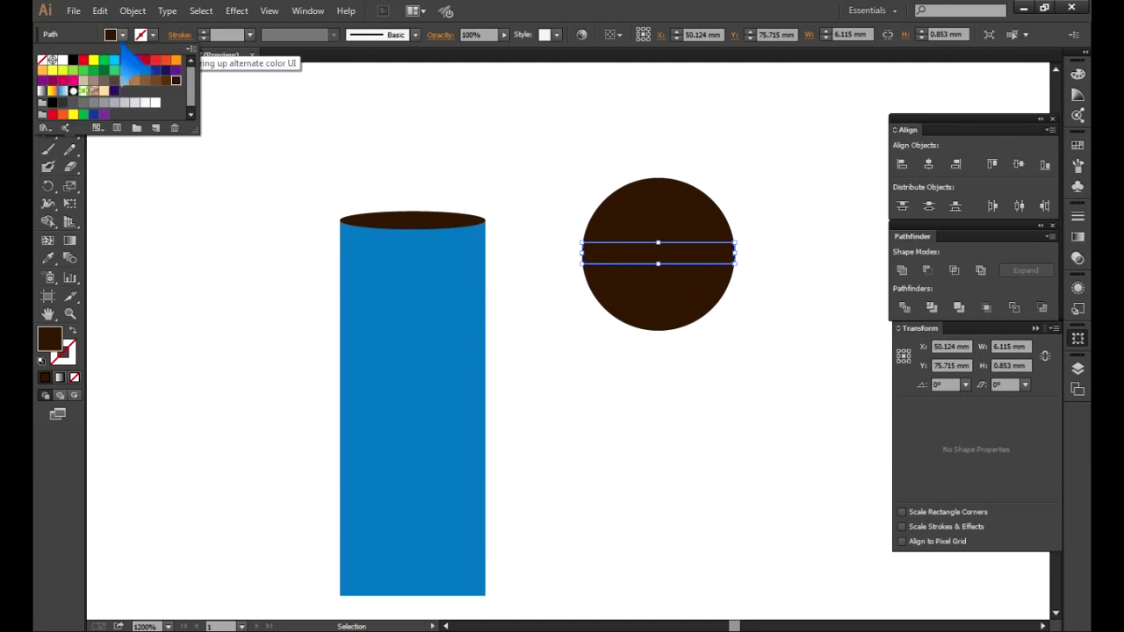
click(62, 53)
click(633, 215)
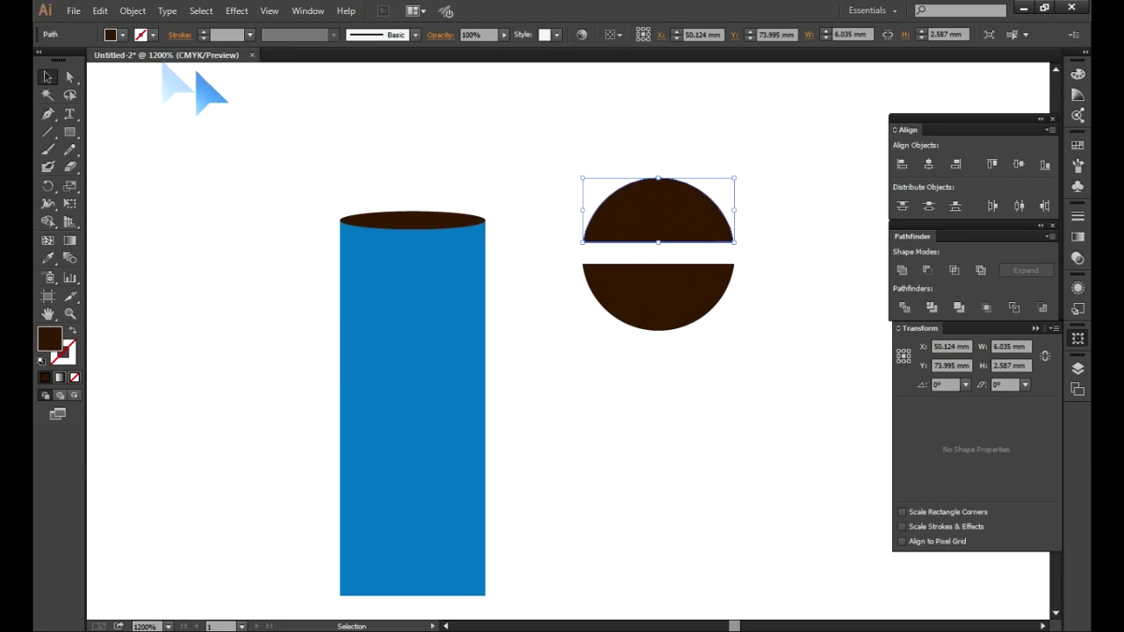
click(123, 34)
click(84, 60)
click(715, 326)
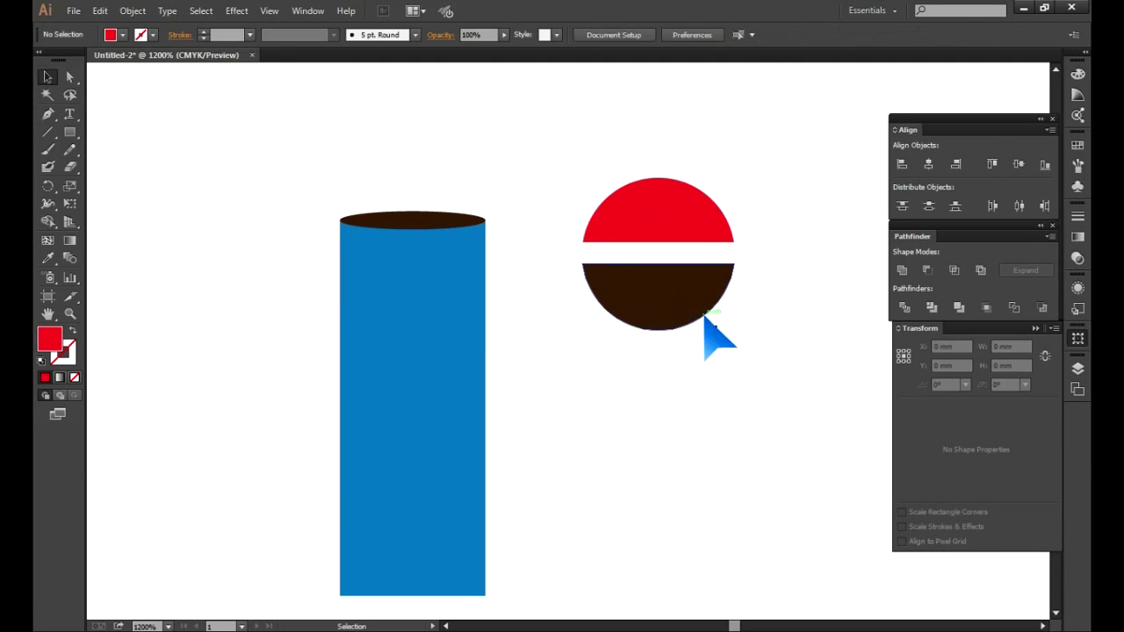
Fill the bottom half with the can's blue, darkened to a deep navy.
click(684, 299)
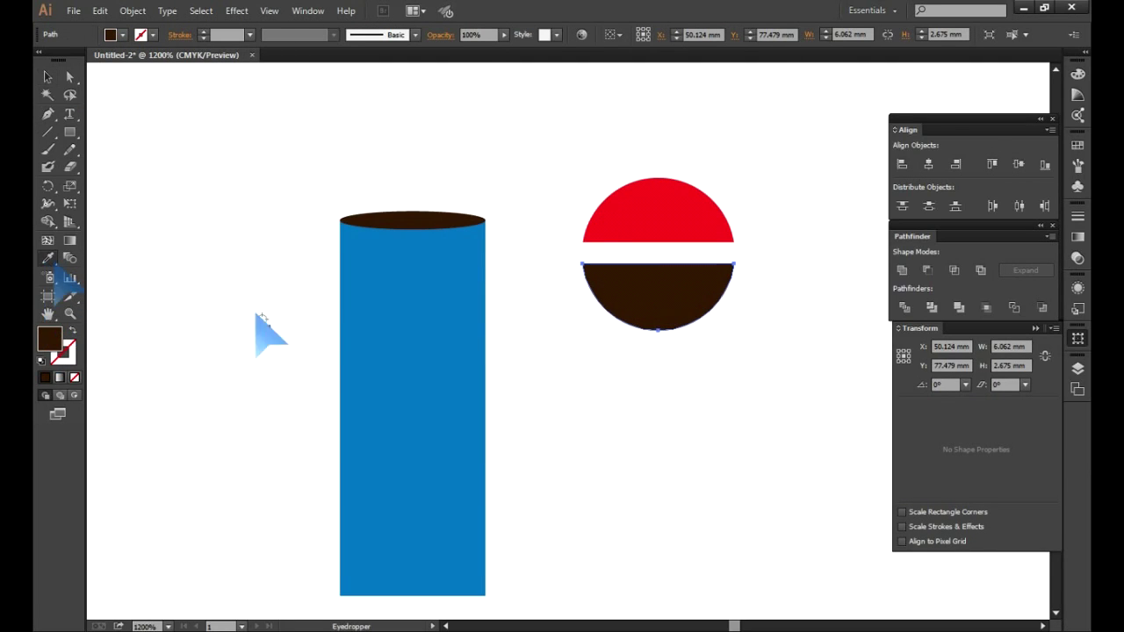
key(i)
click(378, 369)
double_click(49, 338)
mouse_move(564, 350)
mouse_down()
mouse_move(565, 375)
mouse_move(600, 353)
mouse_up()
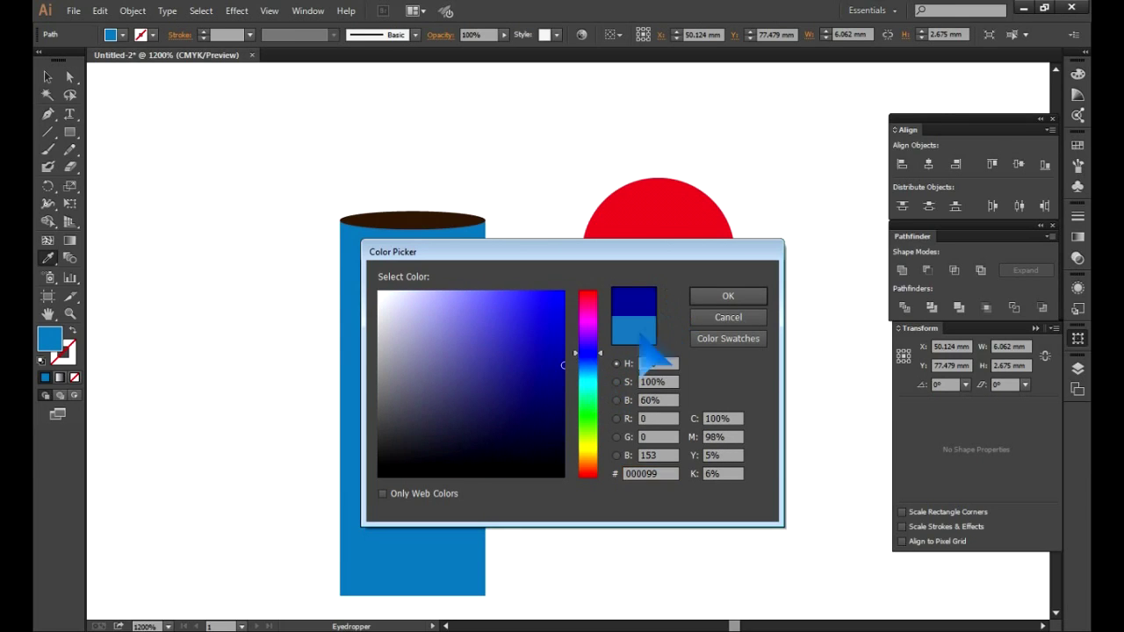
click(727, 297)
click(47, 77)
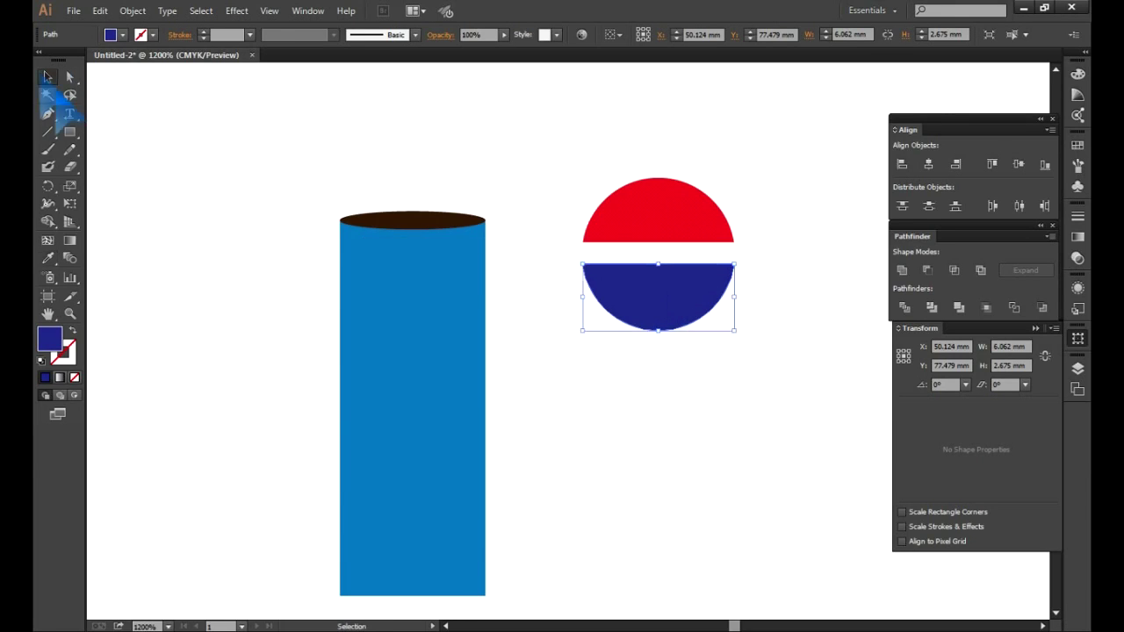
click(659, 253)
click(236, 12)
mouse_move(303, 200)
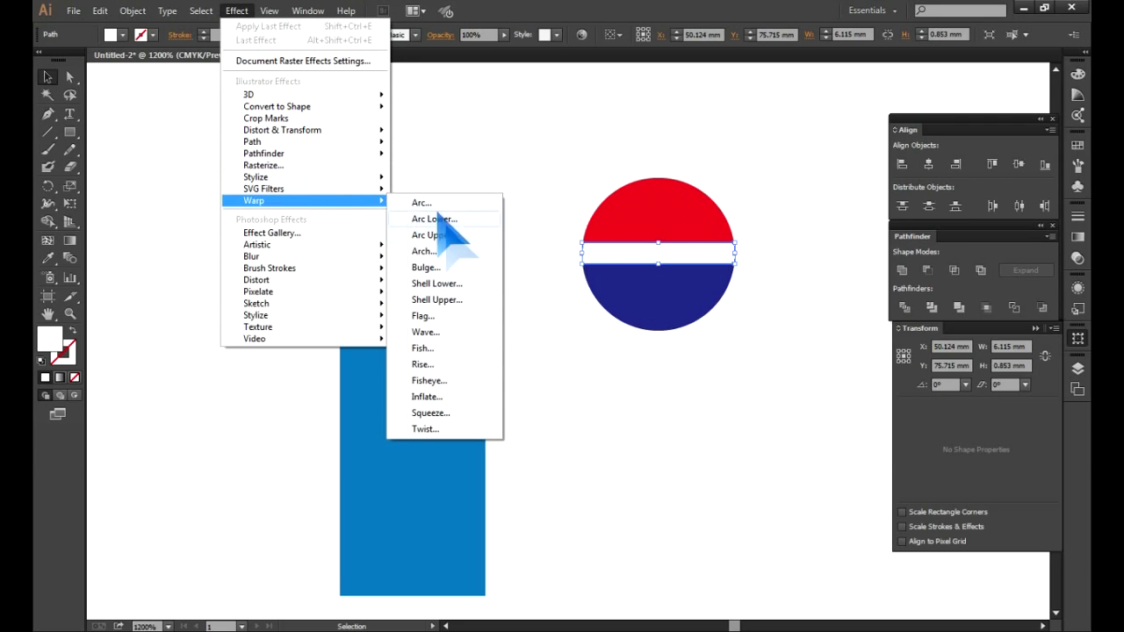
Warp the white stripe with the Flag effect and move the logo onto the can.
click(446, 318)
click(579, 395)
mouse_move(778, 327)
mouse_down()
mouse_move(672, 238)
mouse_move(694, 501)
mouse_move(665, 450)
mouse_move(454, 444)
mouse_up()
click(567, 474)
Set the can on the desk to the left of the laptop.
scroll(571, 482, down, 1)
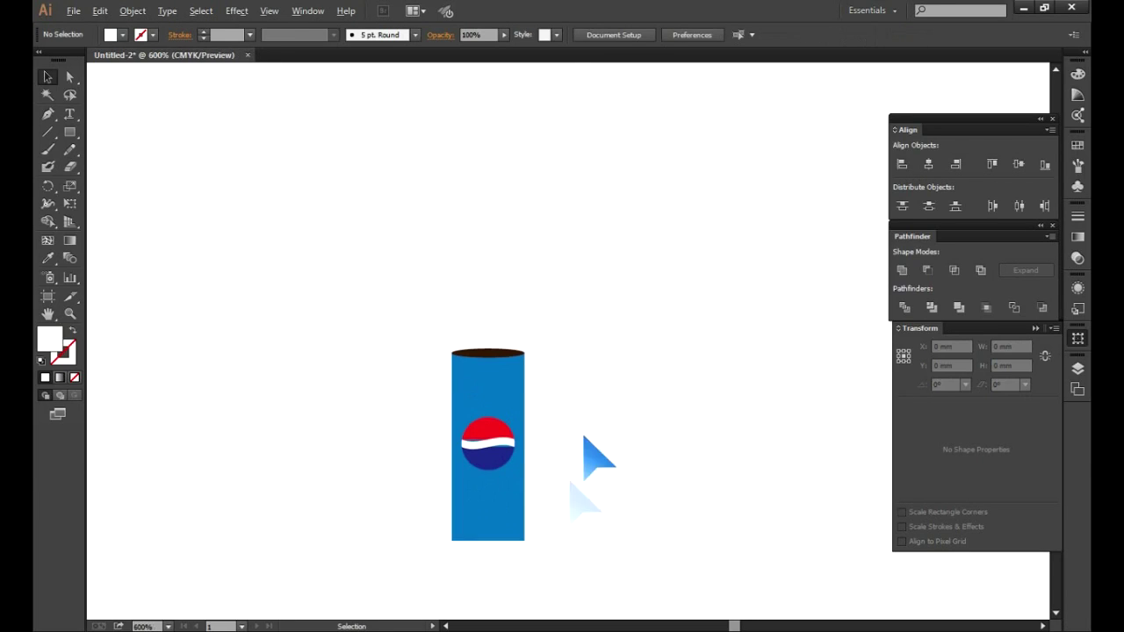
scroll(436, 546, down, 1)
scroll(464, 466, down, 1)
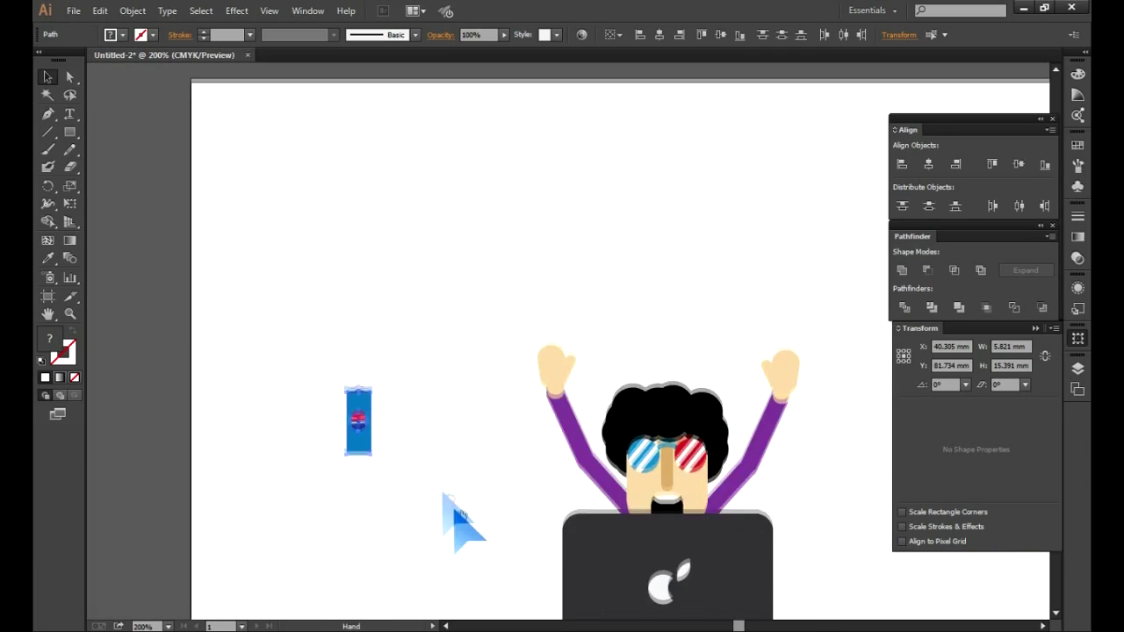
scroll(451, 514, down, 2)
click(310, 234)
drag(310, 242, 469, 441)
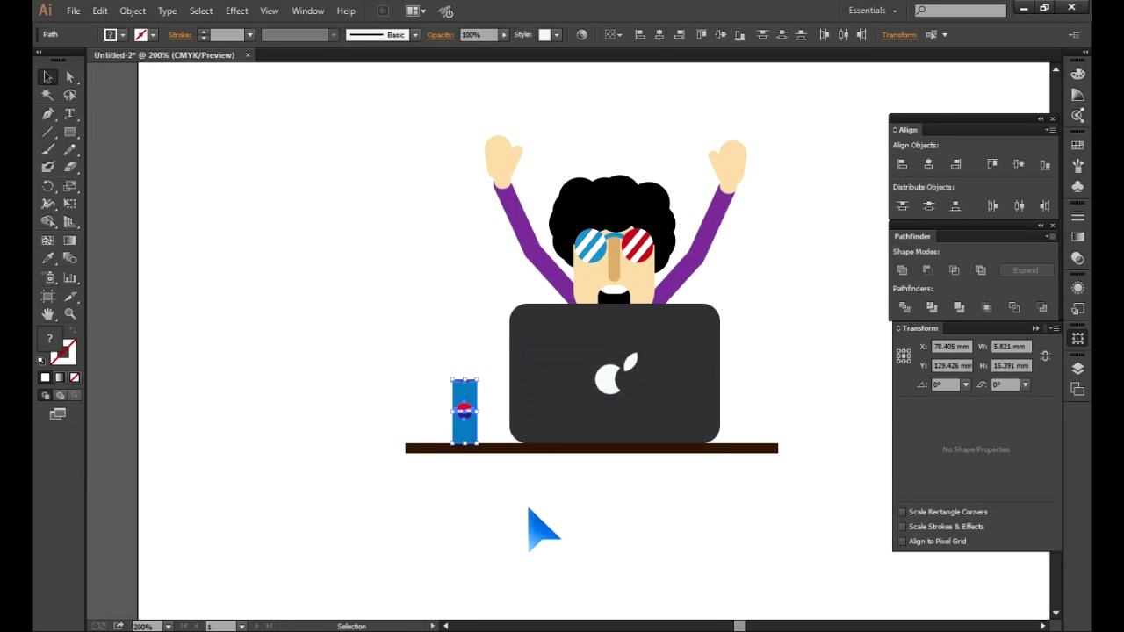
click(593, 517)
drag(593, 517, 501, 565)
Draw a large rectangle covering the whole scene.
click(69, 132)
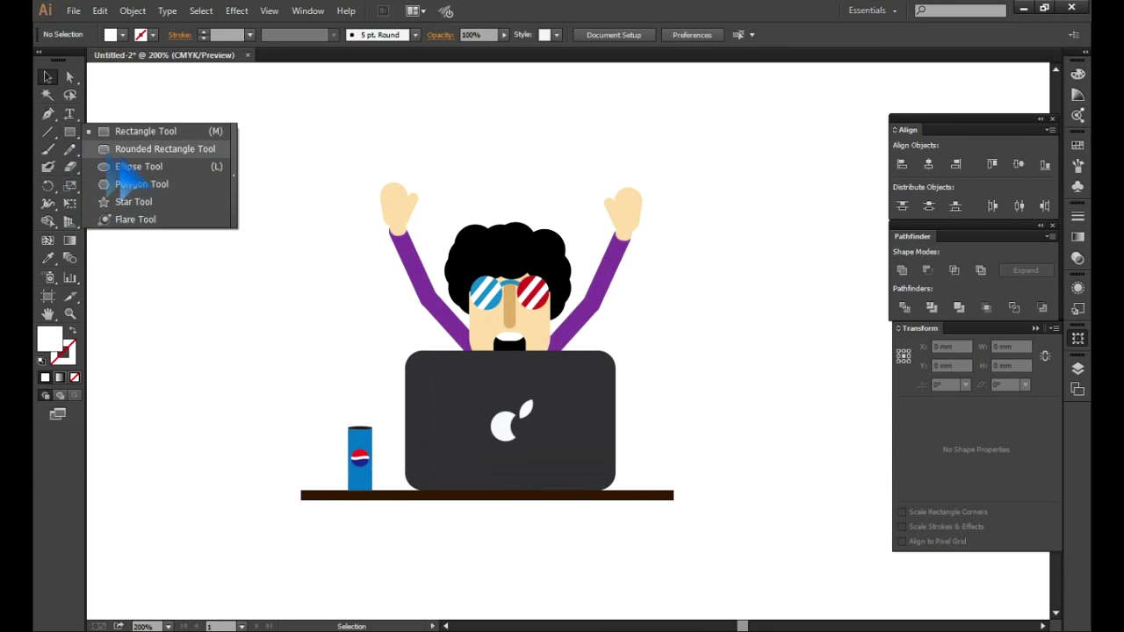
click(132, 131)
drag(193, 91, 773, 583)
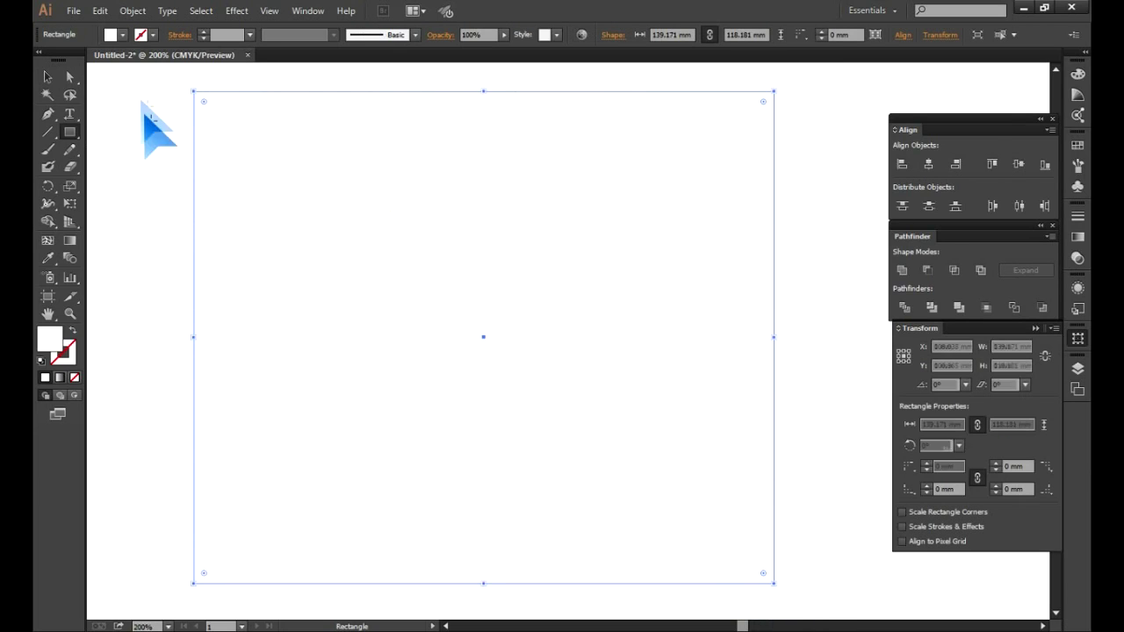
Fill the big rectangle light grey and send it behind all the artwork.
click(122, 34)
click(83, 69)
click(48, 76)
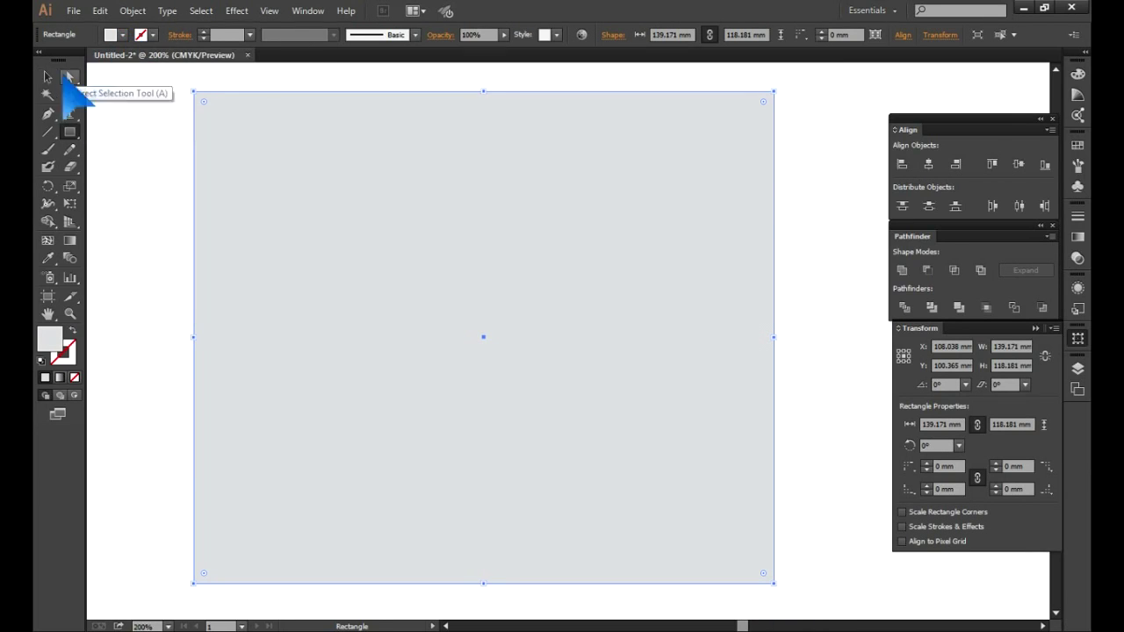
right_click(353, 215)
click(549, 471)
alt+scroll(647, 426, up, 2)
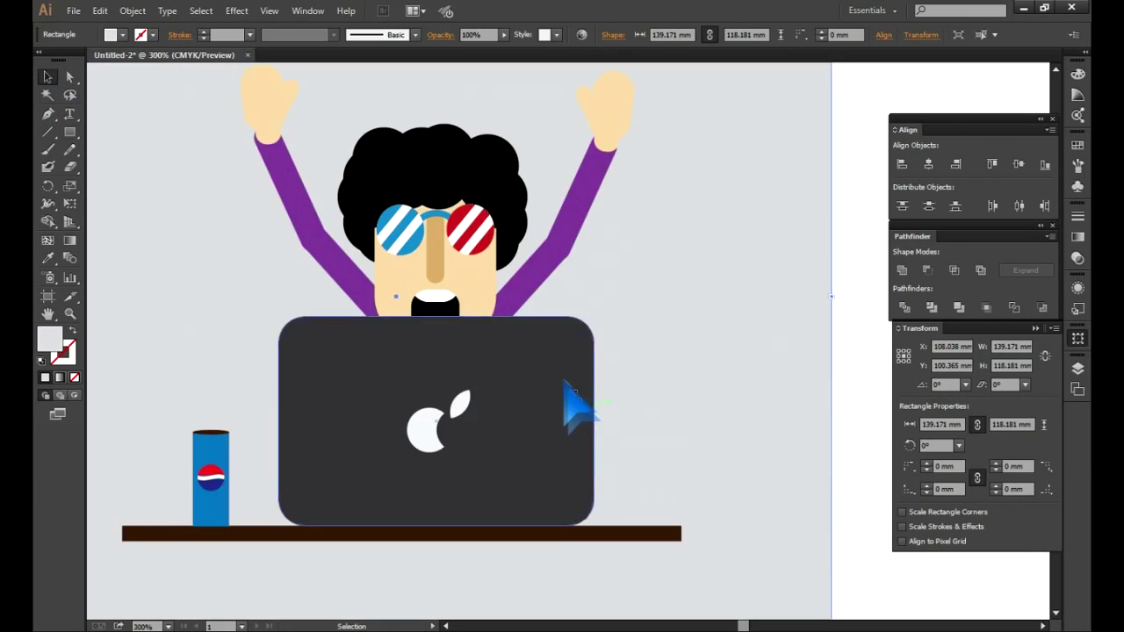
drag(577, 401, 619, 413)
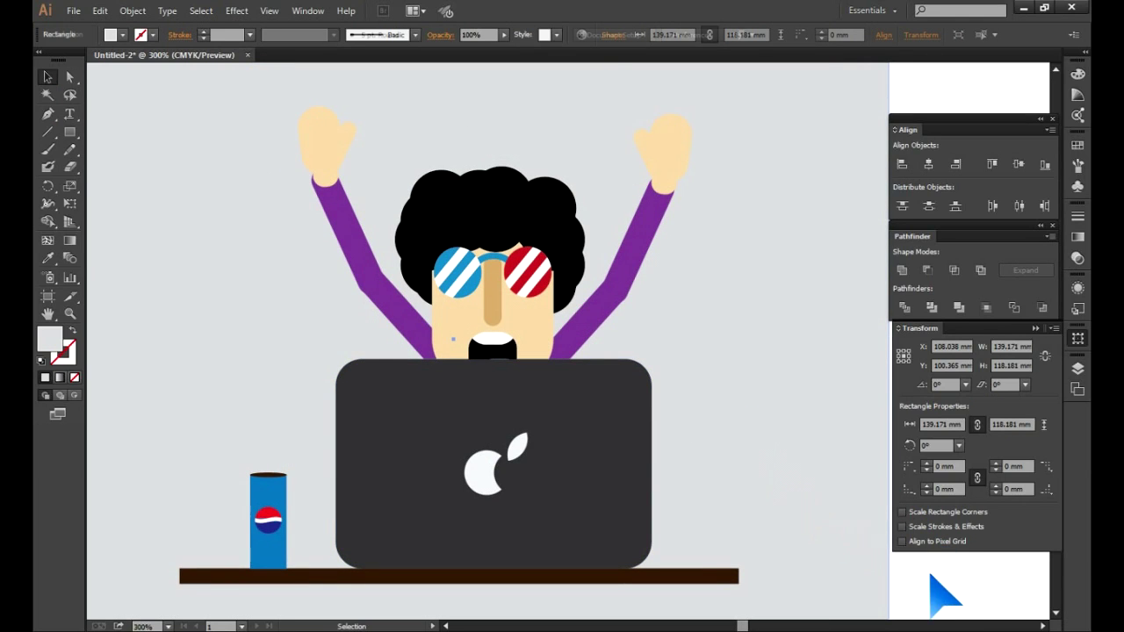